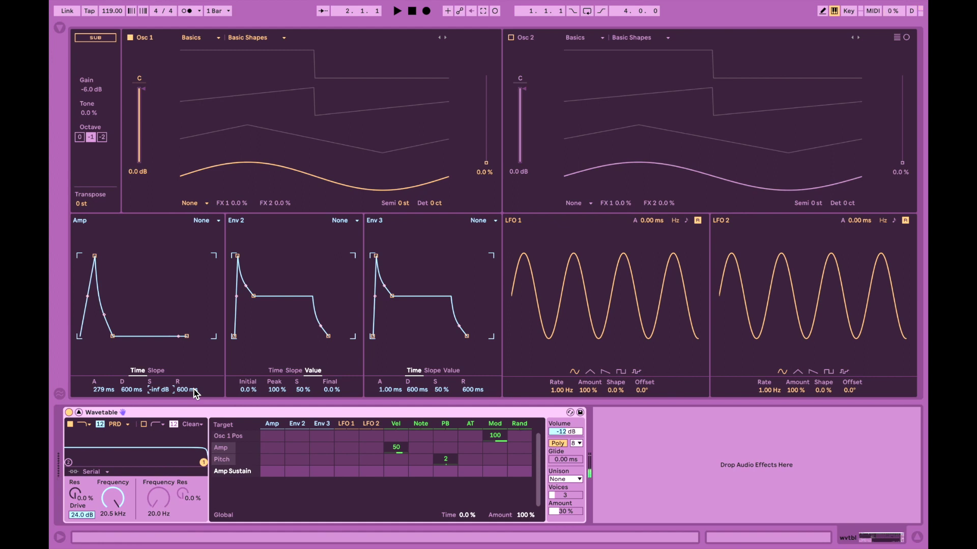
Set the Amp envelope's decay to 1.50 s and bring up Osc 1's wavetable position as a modulation target
drag(131, 390, 132, 362)
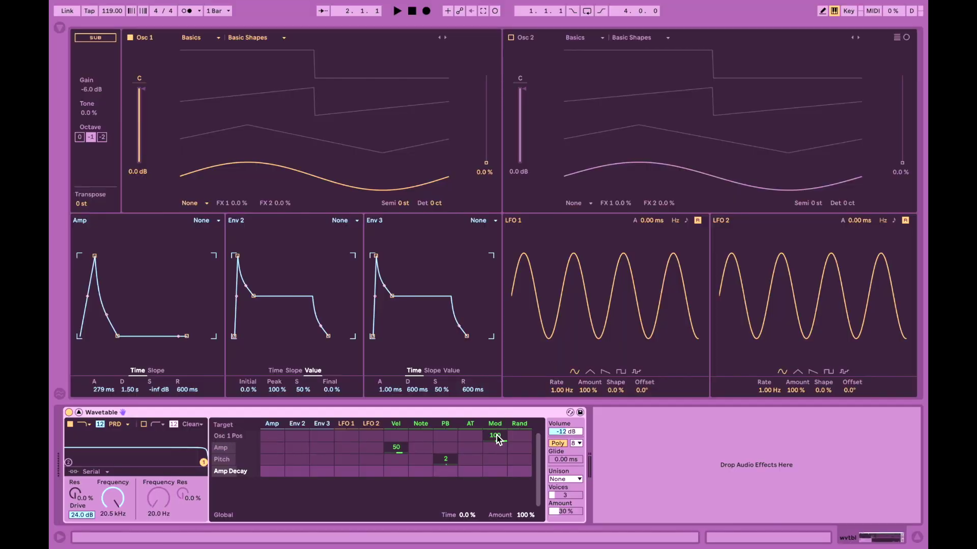
mouse_move(486, 164)
mouse_down()
mouse_move(487, 81)
mouse_move(487, 164)
mouse_up()
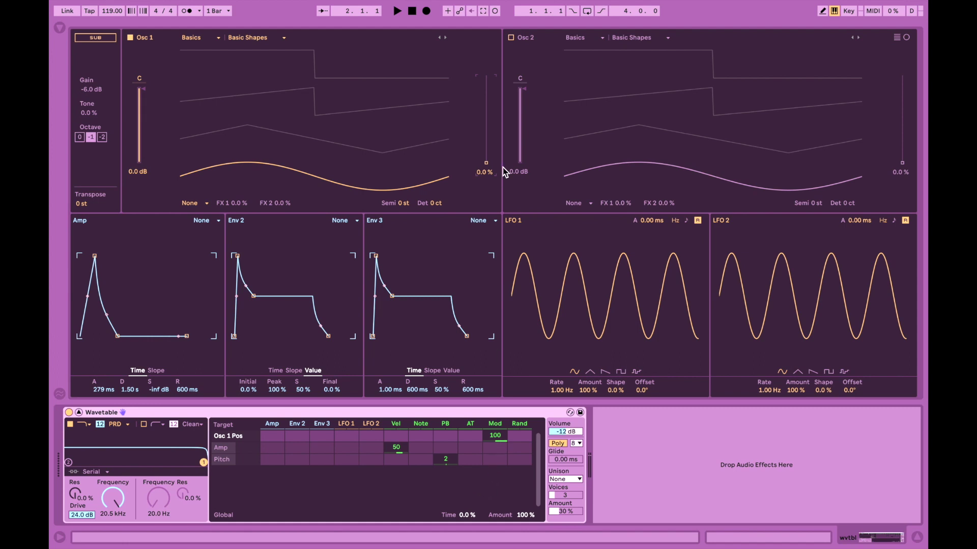
mouse_move(486, 163)
mouse_down()
mouse_move(486, 89)
mouse_move(486, 163)
mouse_up()
Set Env 2's sustain to 0.0 %, review its value and slope settings, and lengthen its decay to 6.07 s
mouse_move(303, 390)
mouse_down()
mouse_move(303, 422)
mouse_move(304, 391)
mouse_up()
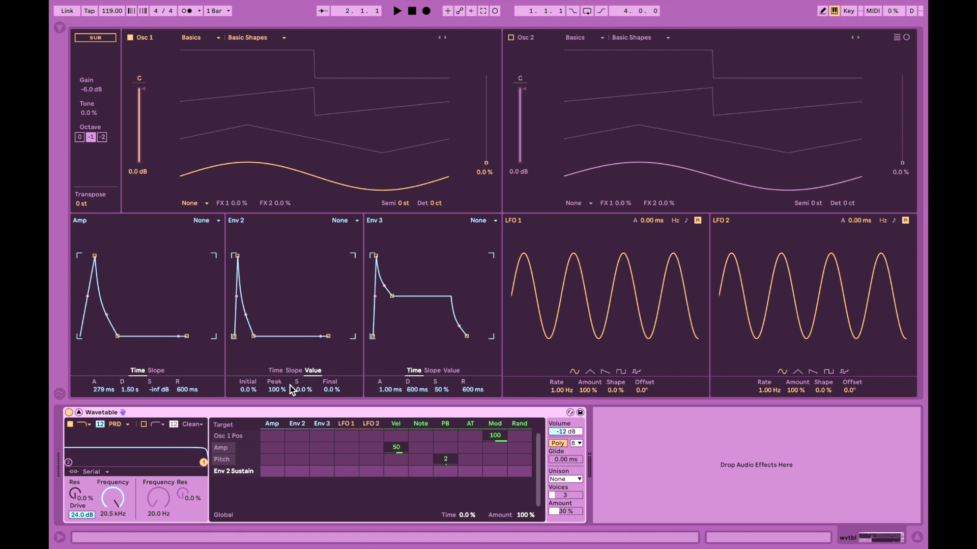
click(277, 391)
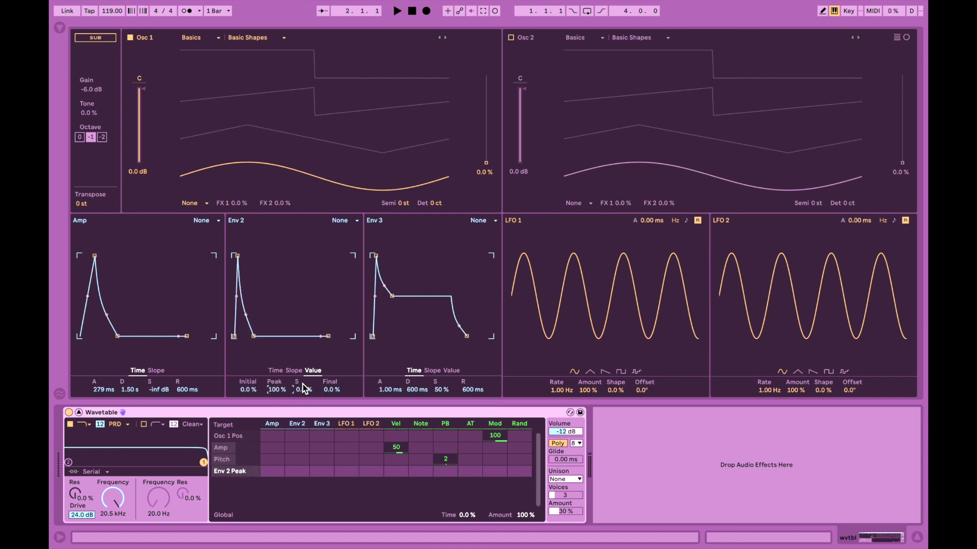
click(331, 389)
click(293, 370)
mouse_move(279, 390)
mouse_down()
mouse_move(280, 423)
mouse_move(277, 391)
mouse_up()
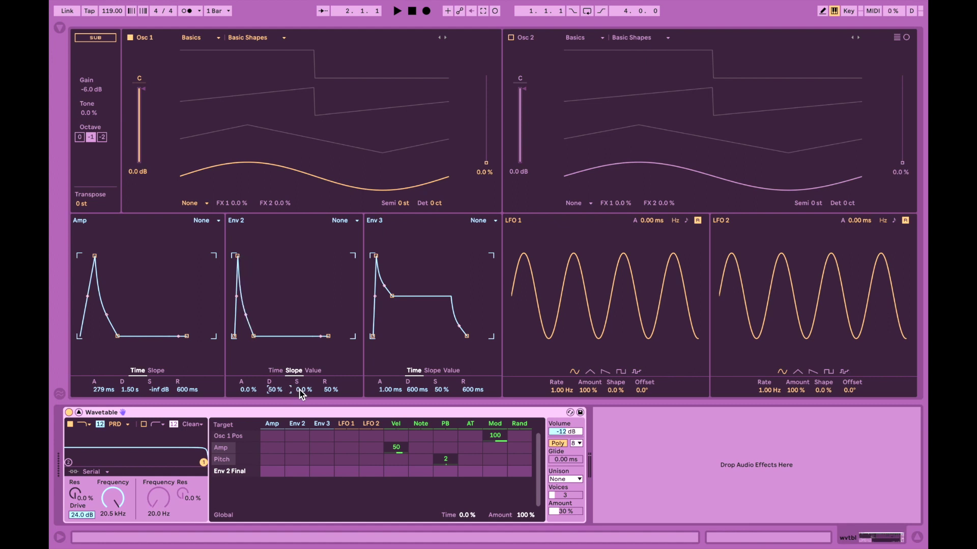
click(275, 371)
drag(275, 388, 275, 364)
click(257, 390)
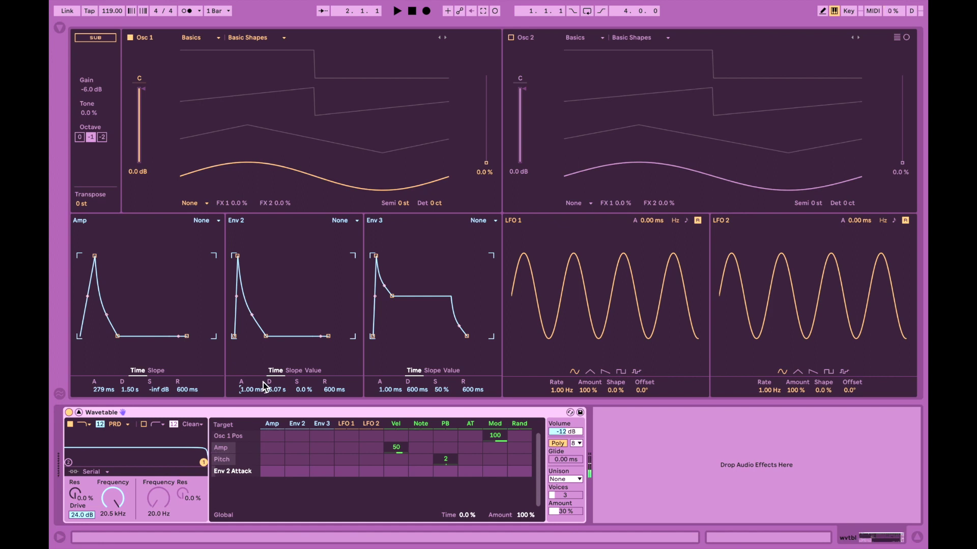
Shorten the Amp envelope's attack to 2.52 ms and keep Filter 1 on the PRD circuit
drag(113, 497, 114, 514)
mouse_move(103, 389)
mouse_down()
mouse_move(103, 418)
mouse_move(131, 392)
mouse_move(107, 384)
mouse_move(108, 398)
mouse_up()
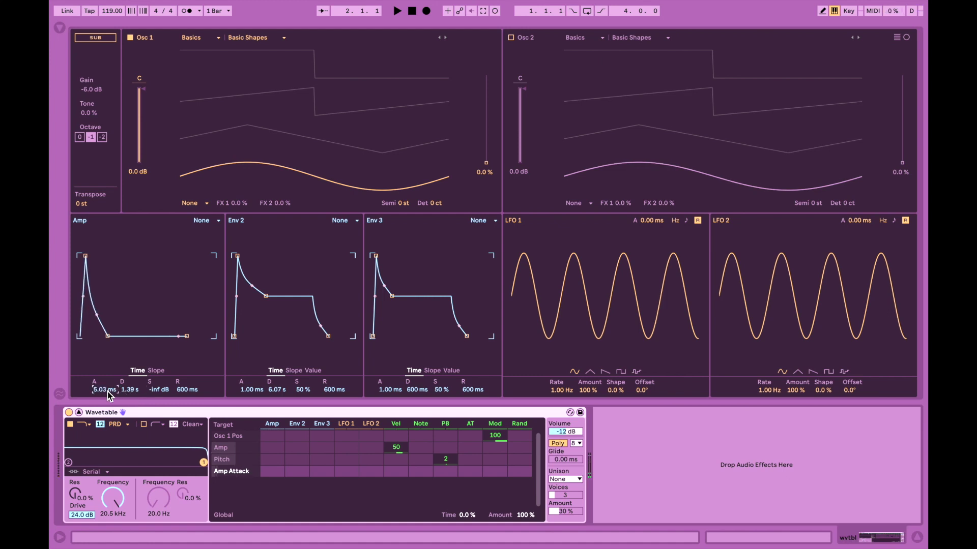
drag(108, 396, 108, 396)
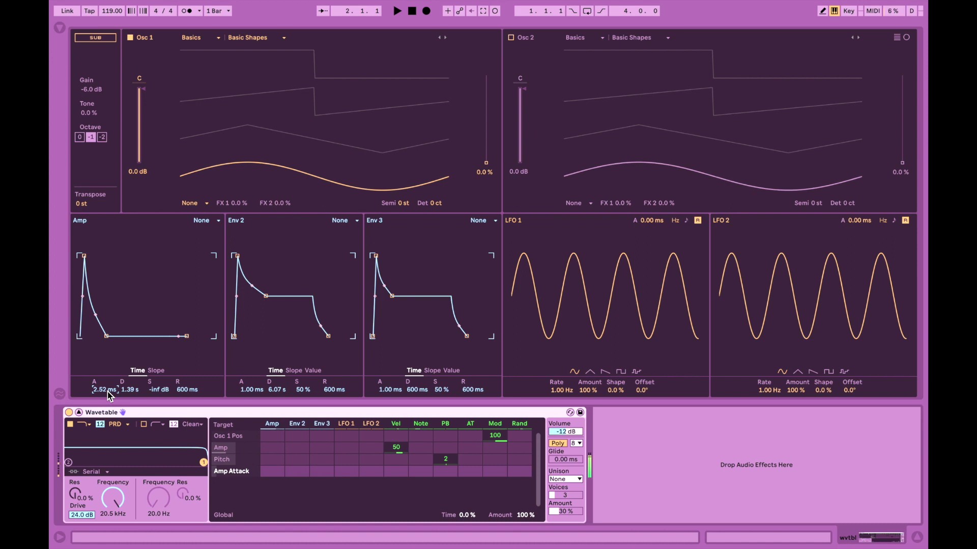
click(121, 425)
click(118, 471)
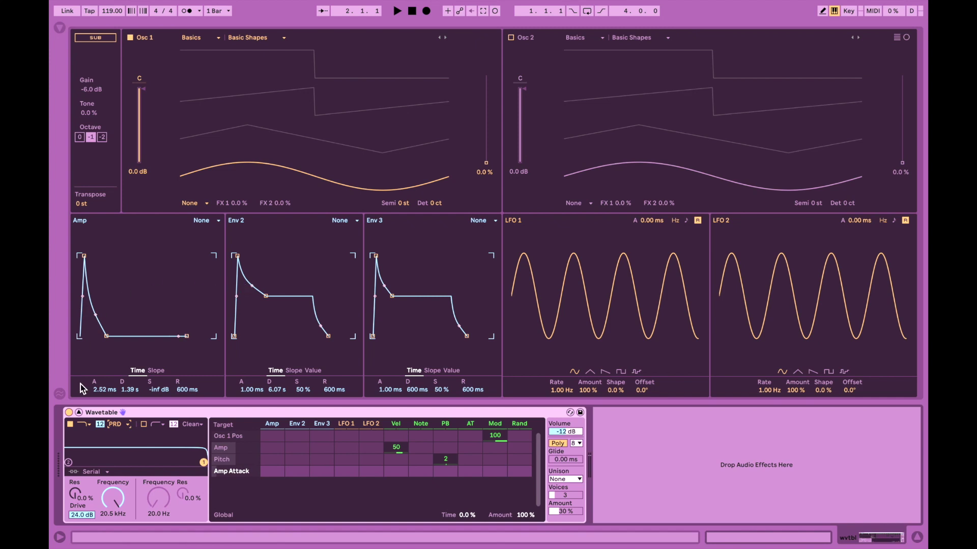
Collapse the expanded synth view, duplicate the wvtbl track and rename the copy as sb
click(78, 413)
click(765, 80)
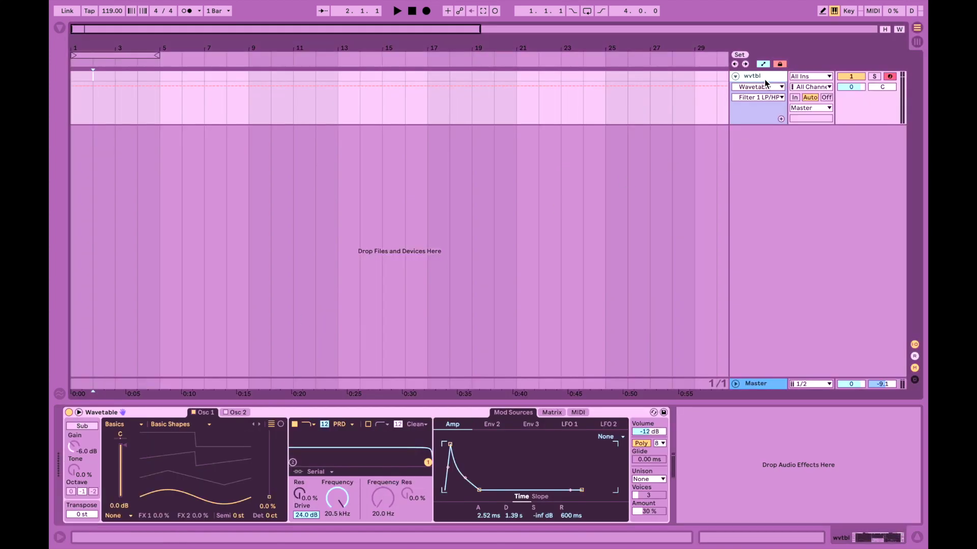
key(ctrl+d)
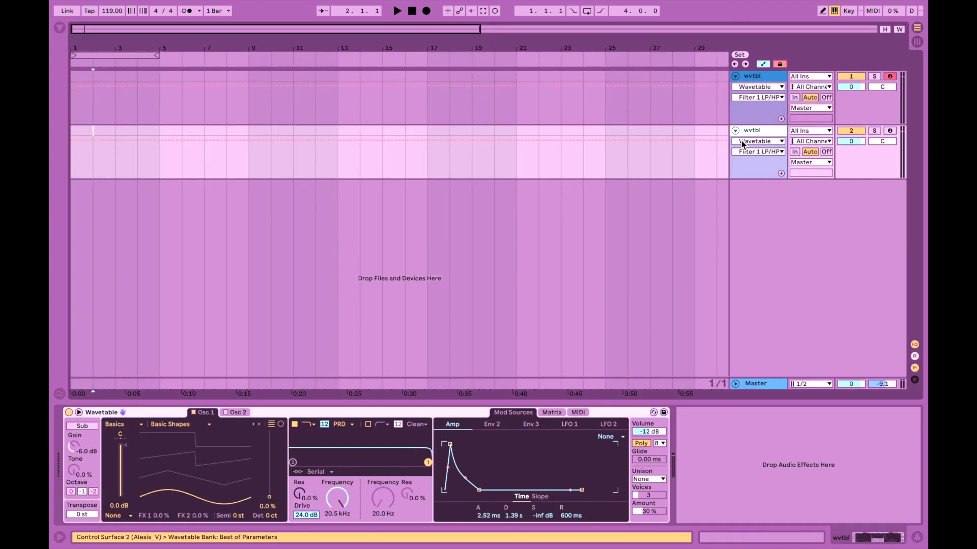
double_click(752, 133)
text(sb)
click(679, 167)
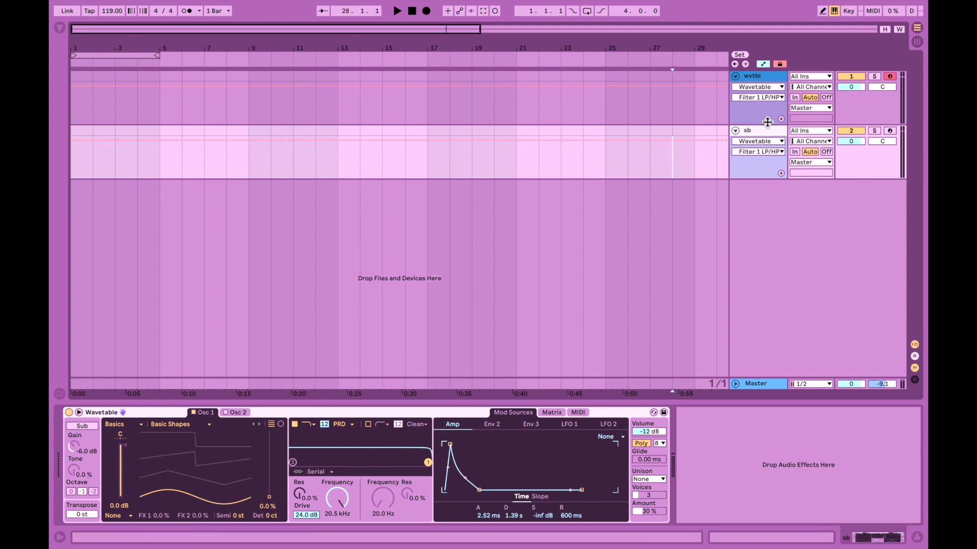
On the original wvtbl track's synth, set the Amp envelope's attack to 112 ms and Env 2's sustain to 0.0 %
click(770, 80)
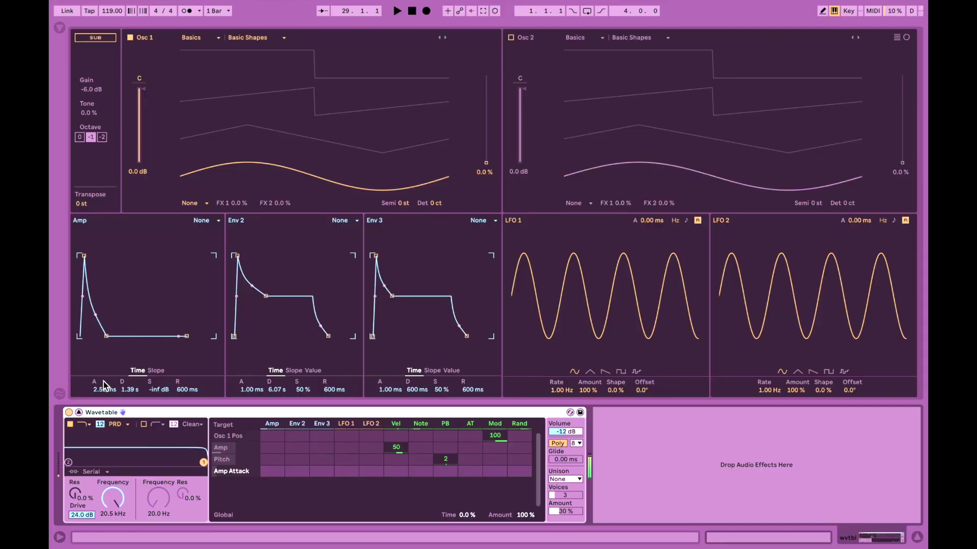
drag(102, 390, 102, 370)
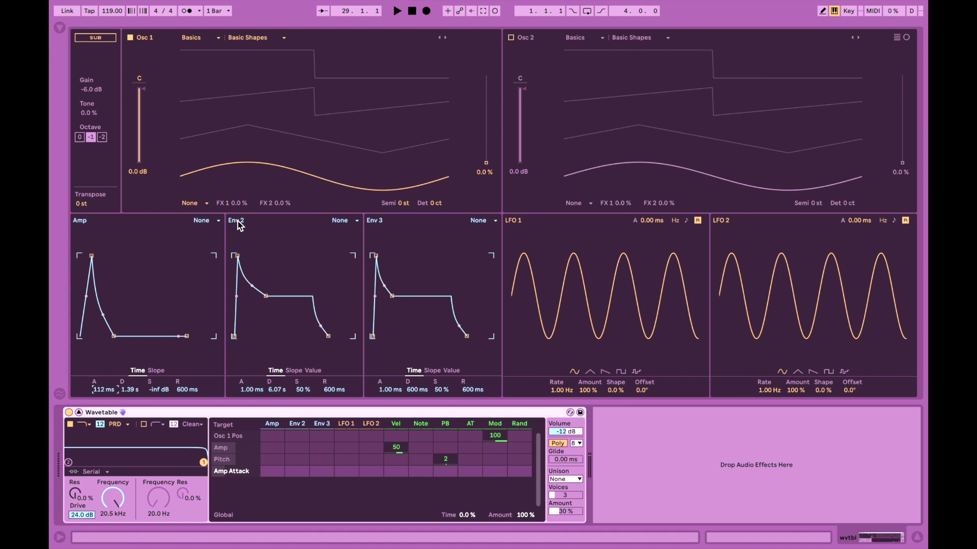
drag(303, 395, 304, 432)
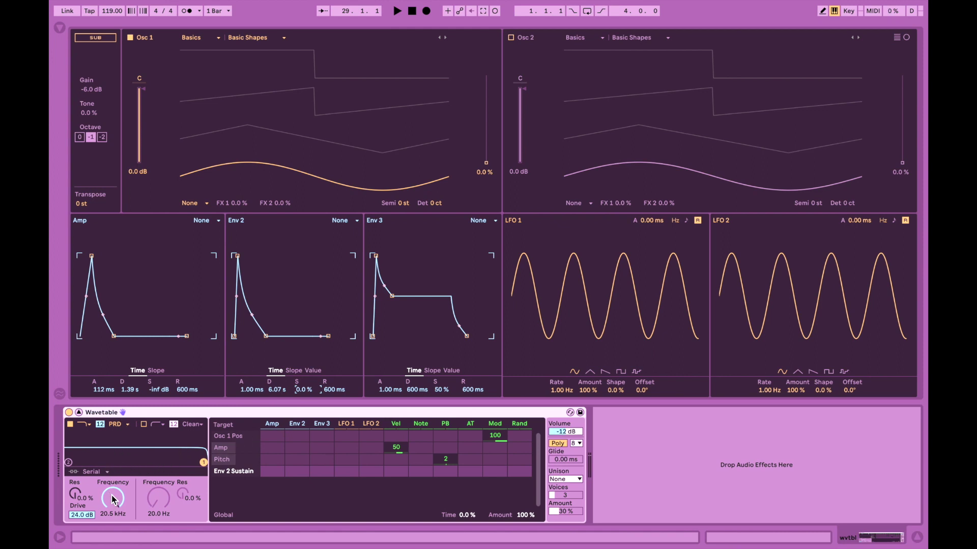
Lower Filter 1's frequency to 20.0 Hz and modulate it from Env 2 with an amount of 100
drag(112, 497, 112, 540)
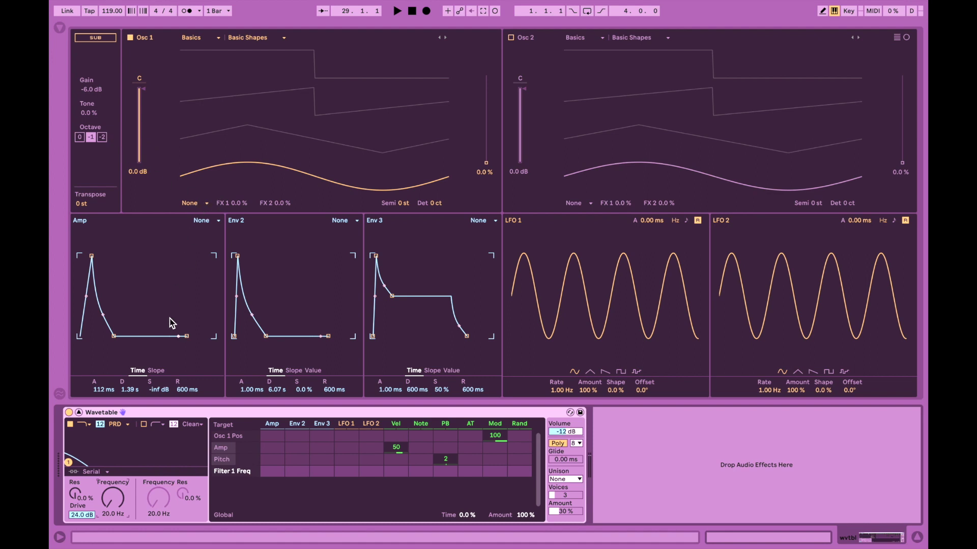
click(187, 389)
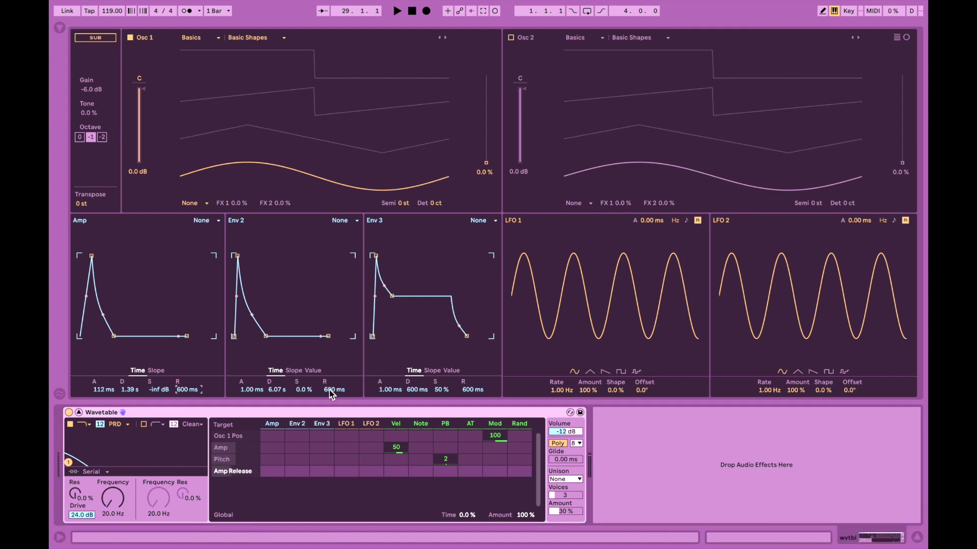
click(302, 390)
click(588, 390)
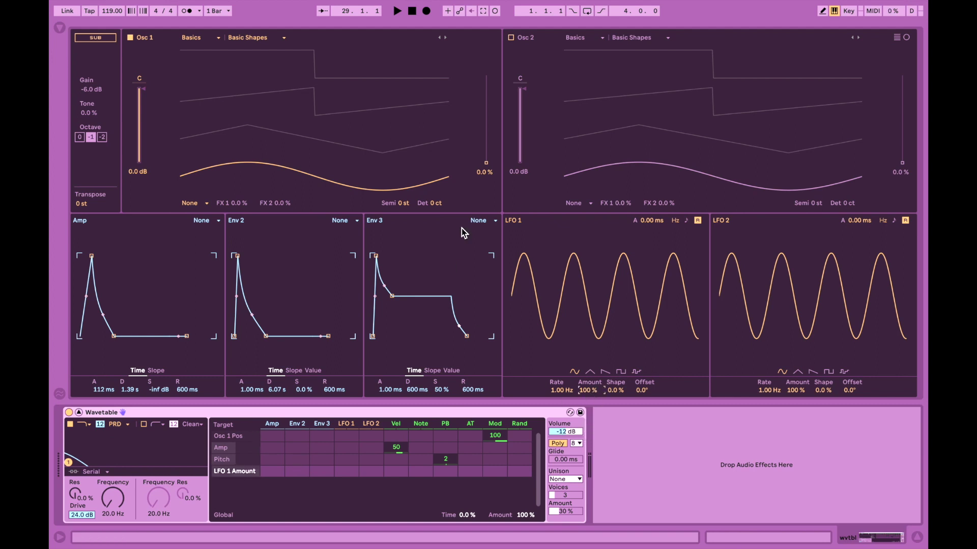
click(485, 166)
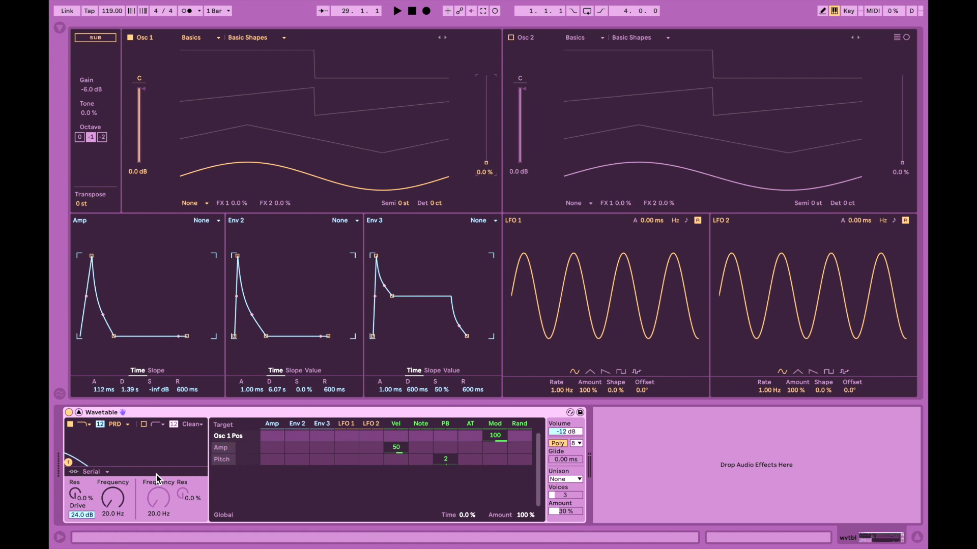
click(113, 498)
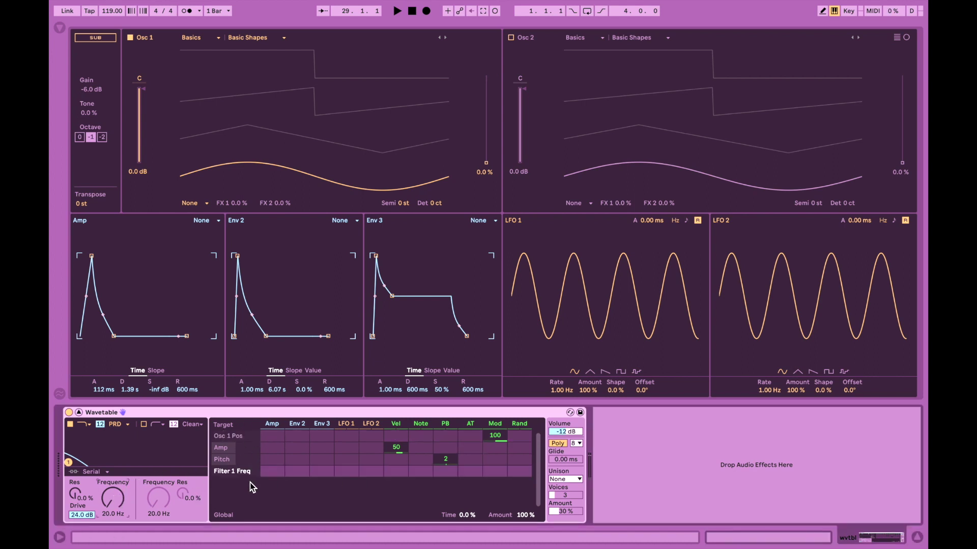
click(304, 474)
Raise Filter 1's resonance to 125 % and lengthen the Amp envelope's decay to 17.6 s
click(76, 493)
drag(77, 494, 77, 450)
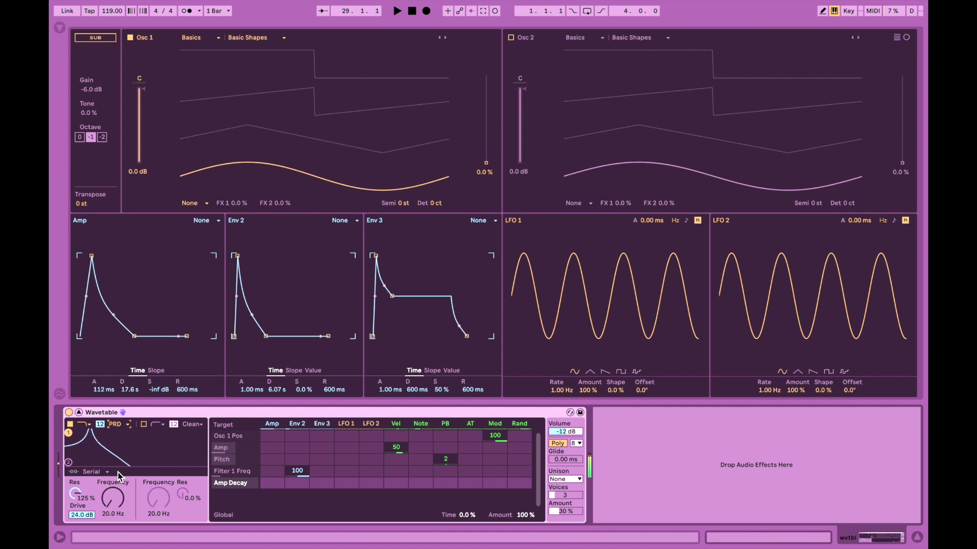
Try the SMP, MS2 and OSR circuits on Filter 1
click(115, 424)
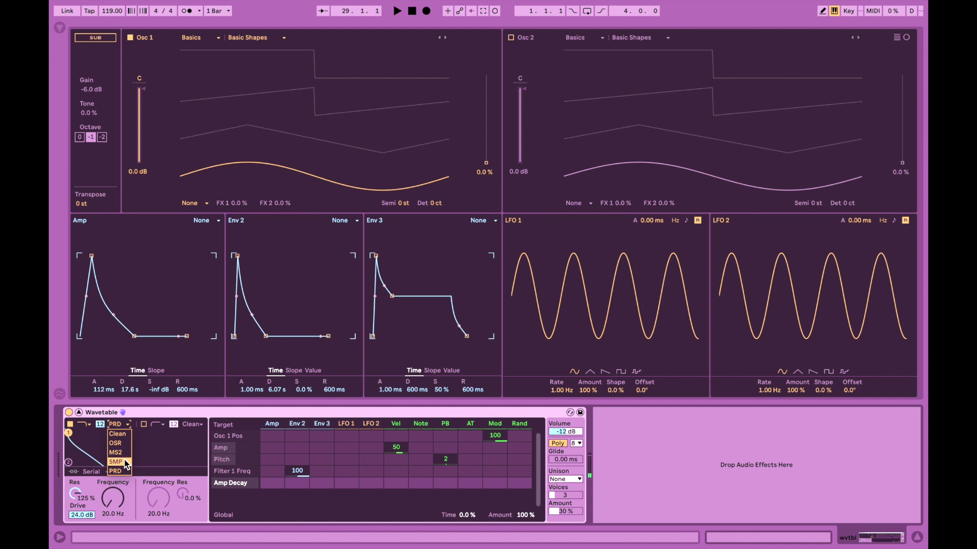
click(116, 462)
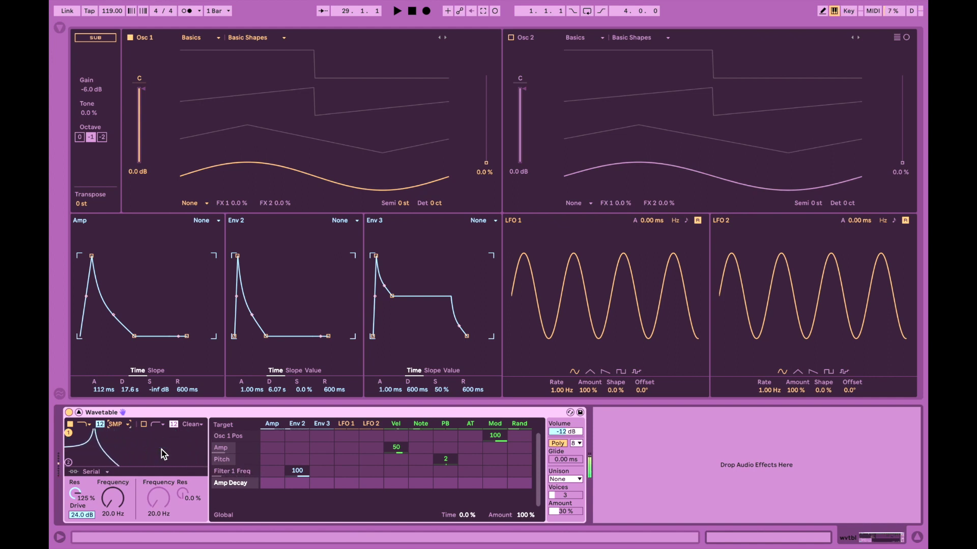
click(127, 425)
click(123, 453)
click(115, 424)
click(126, 445)
Reduce Filter 1's resonance to 56 % and set Osc 1's wavetable position to 66 %
drag(75, 493, 74, 514)
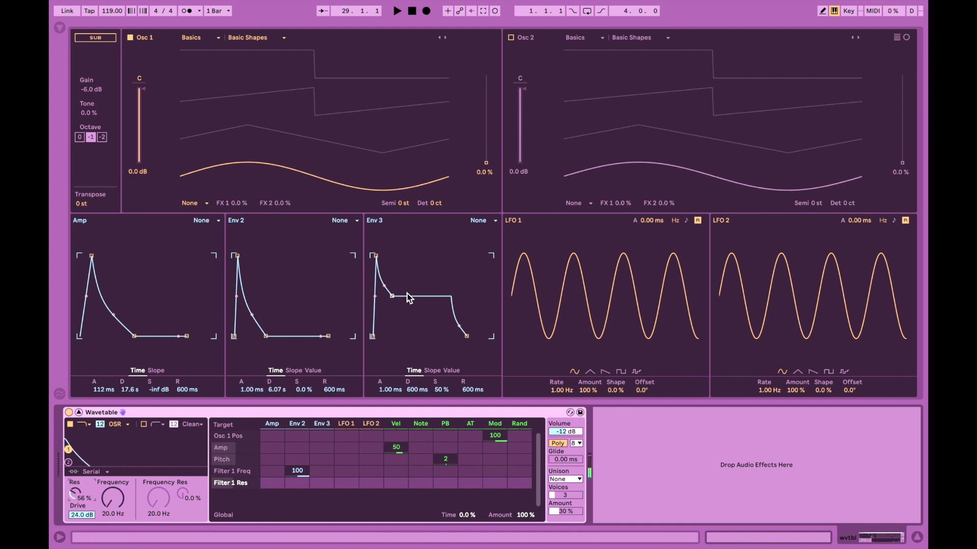
drag(486, 164, 486, 104)
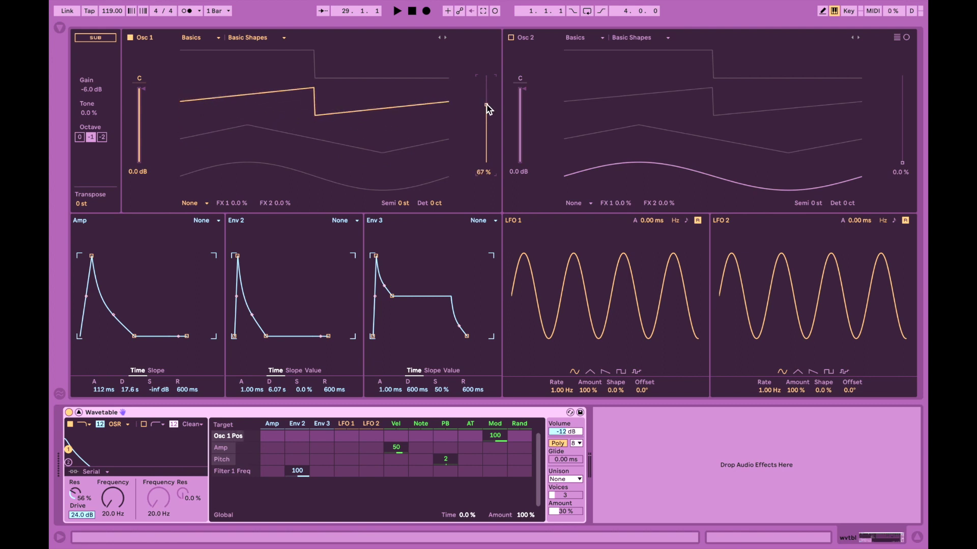
drag(486, 105, 486, 106)
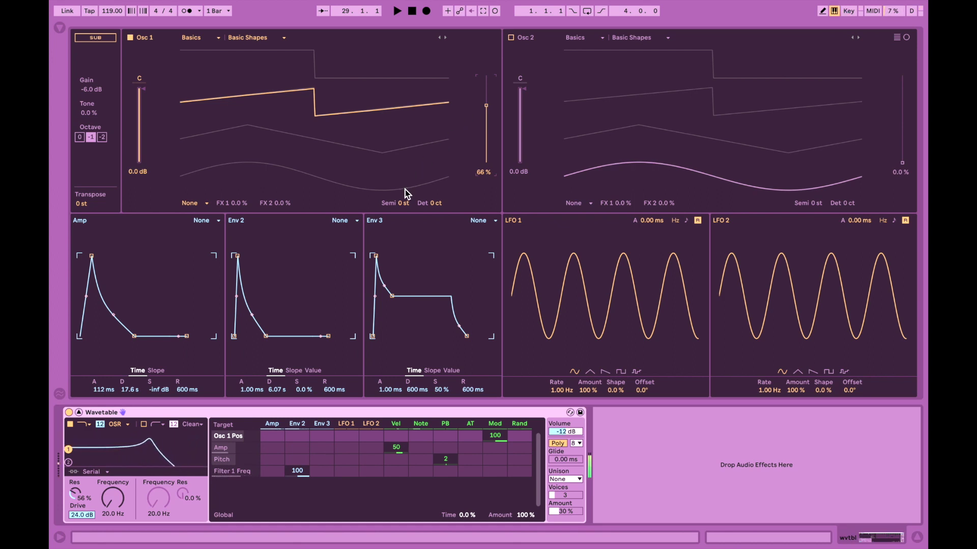
Switch Filter 1 to the PRD circuit and set its resonance to 46 %
click(80, 498)
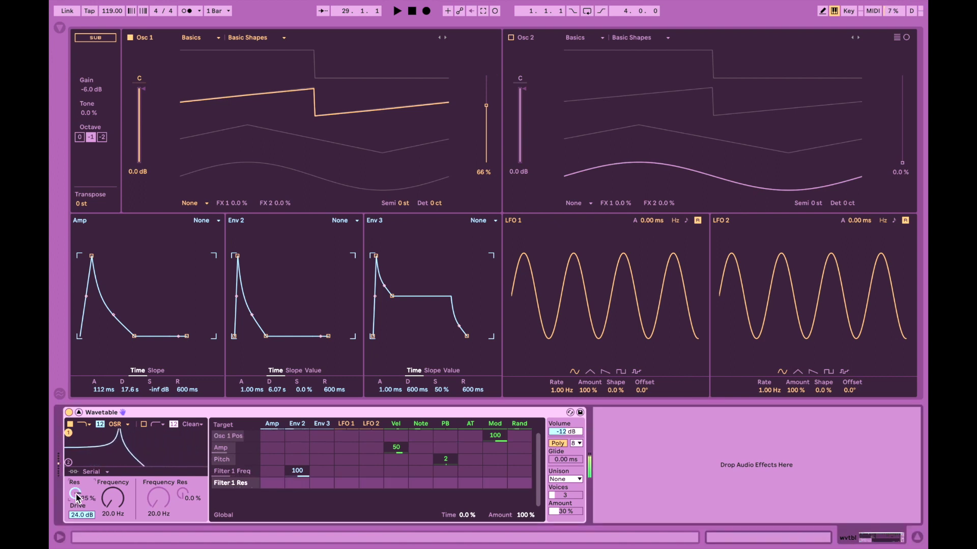
click(125, 424)
click(111, 477)
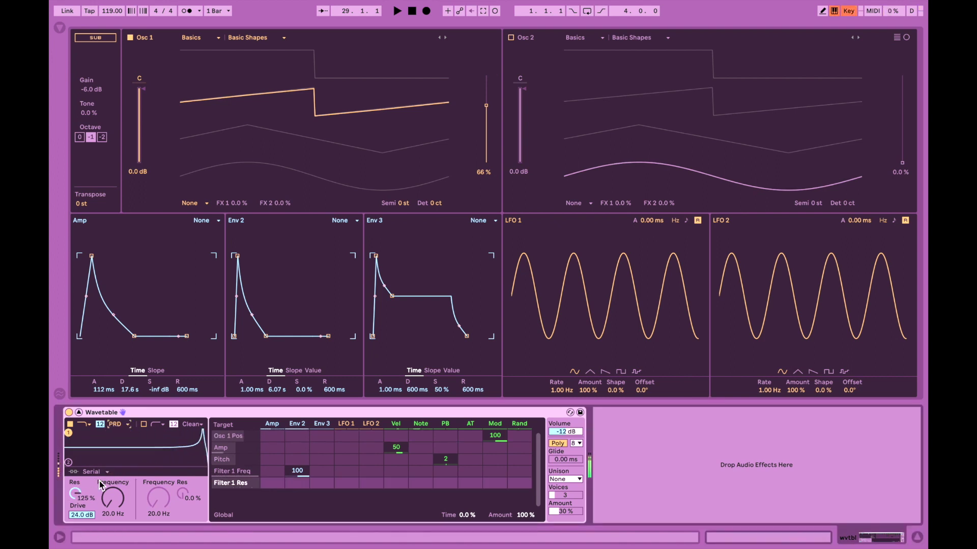
mouse_move(77, 494)
mouse_down()
mouse_move(76, 535)
mouse_move(77, 498)
mouse_up()
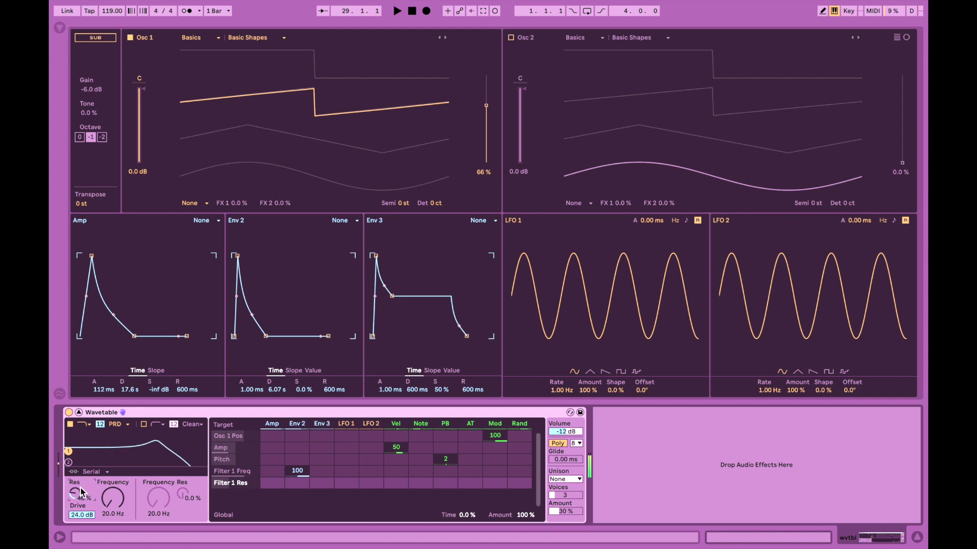
Set the Amp envelope's attack to 219 ms and Osc 1's wavetable position to 74 %
mouse_move(104, 391)
mouse_down()
mouse_move(104, 368)
mouse_move(104, 386)
mouse_up()
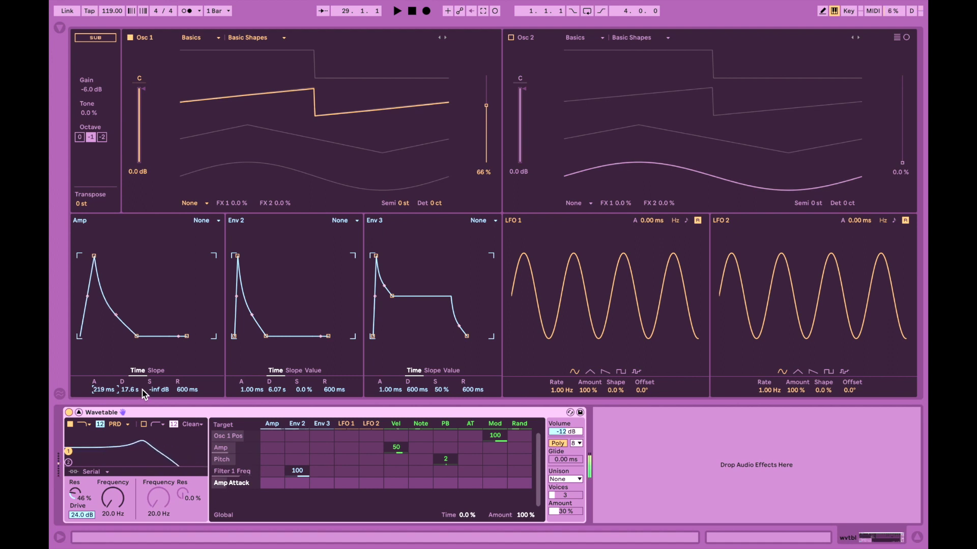
key(super+k)
key(super+k)
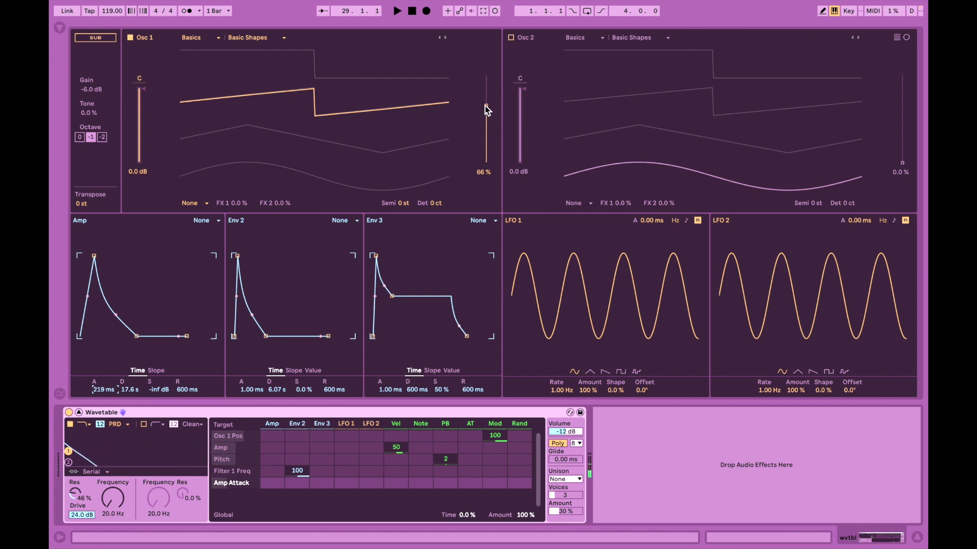
drag(486, 106, 487, 76)
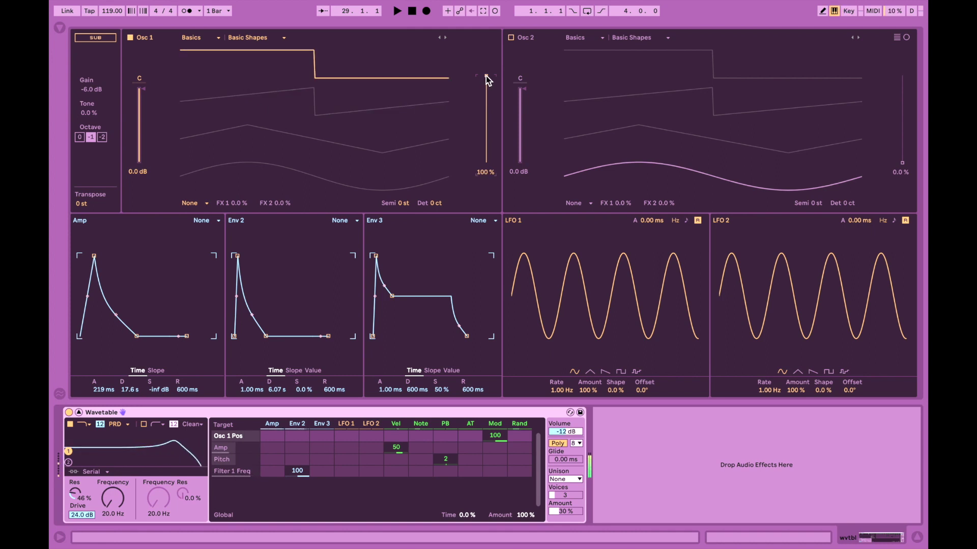
drag(487, 79, 487, 99)
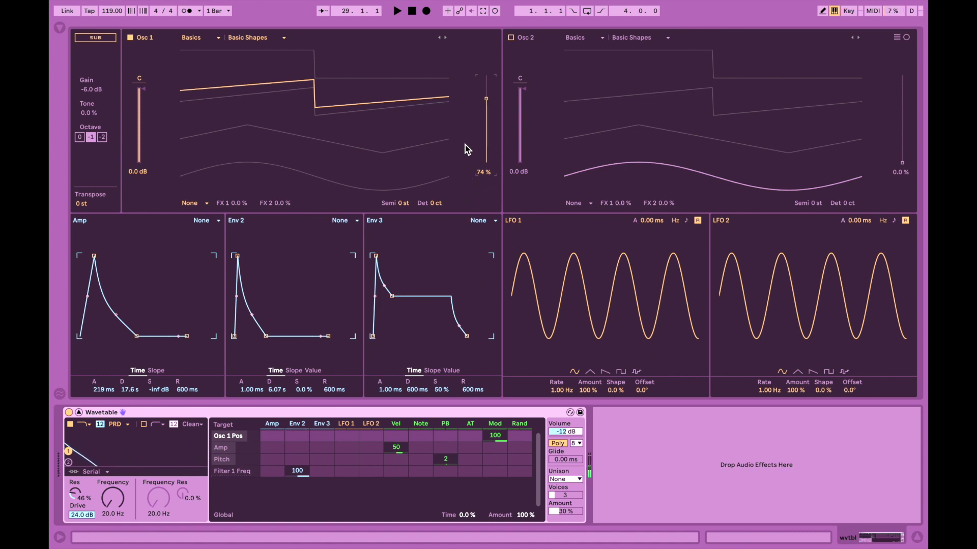
Turn on Osc 2 and set its wavetable position to 91 %
click(511, 37)
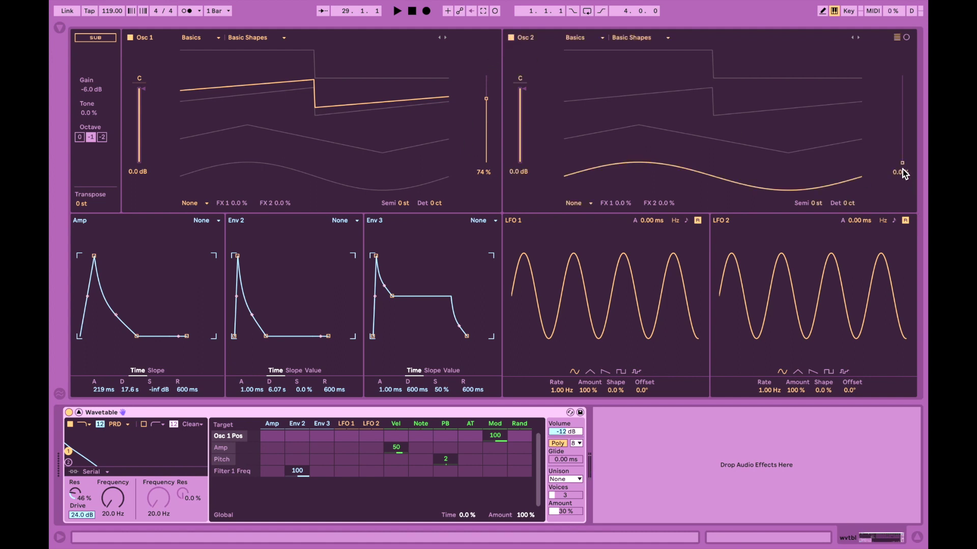
drag(902, 167, 902, 144)
drag(902, 162, 901, 83)
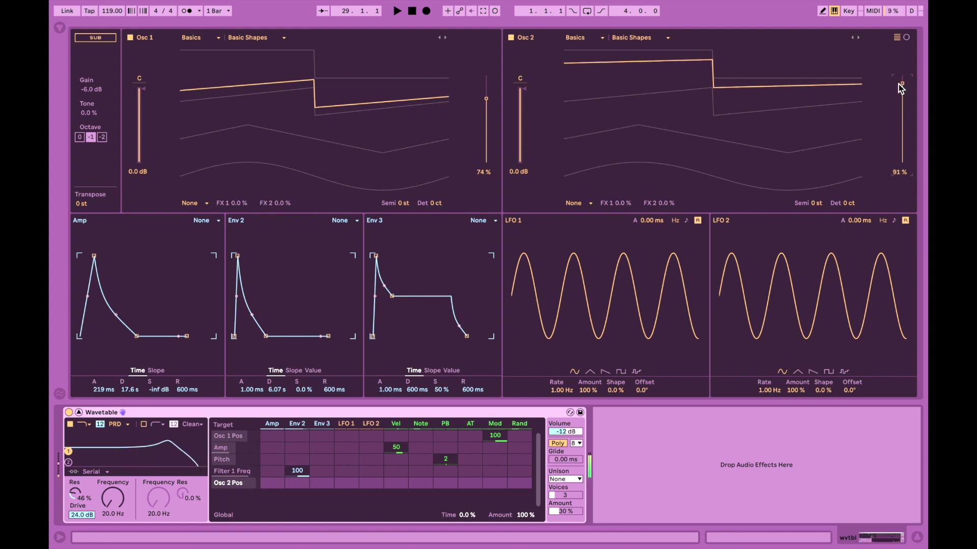
Tune Osc 2 to 12 st with 3 ct detune and set both oscillators' wavetable positions to 69 %
click(848, 203)
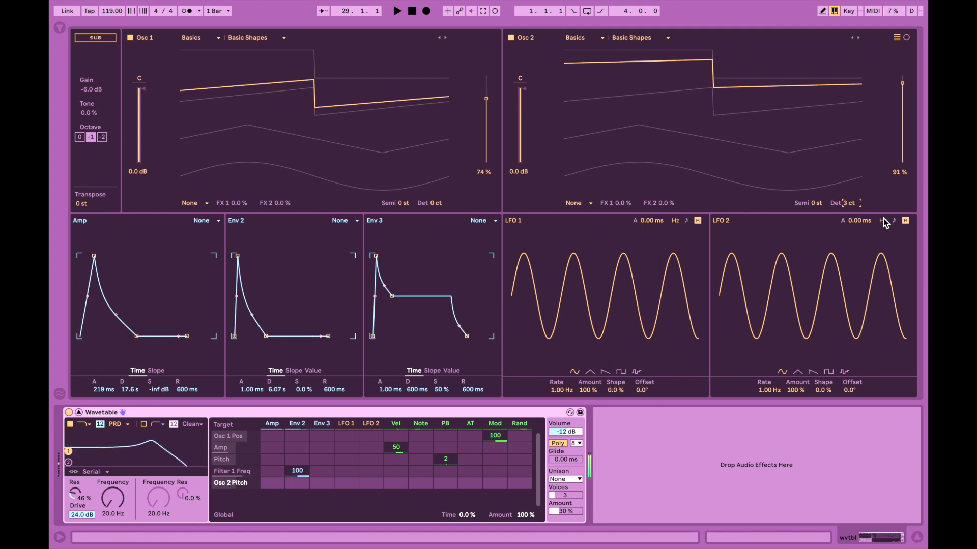
key(Up)
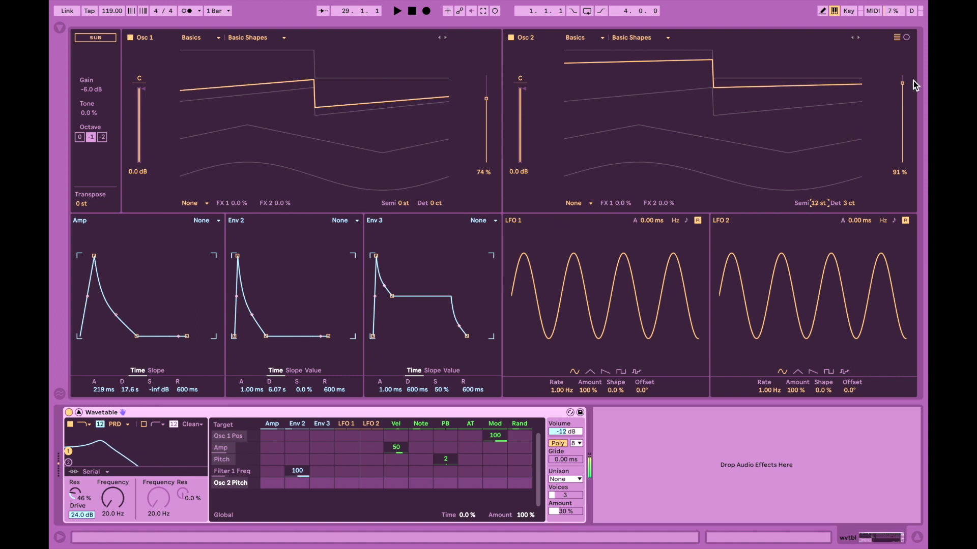
drag(902, 83, 902, 103)
drag(486, 99, 488, 107)
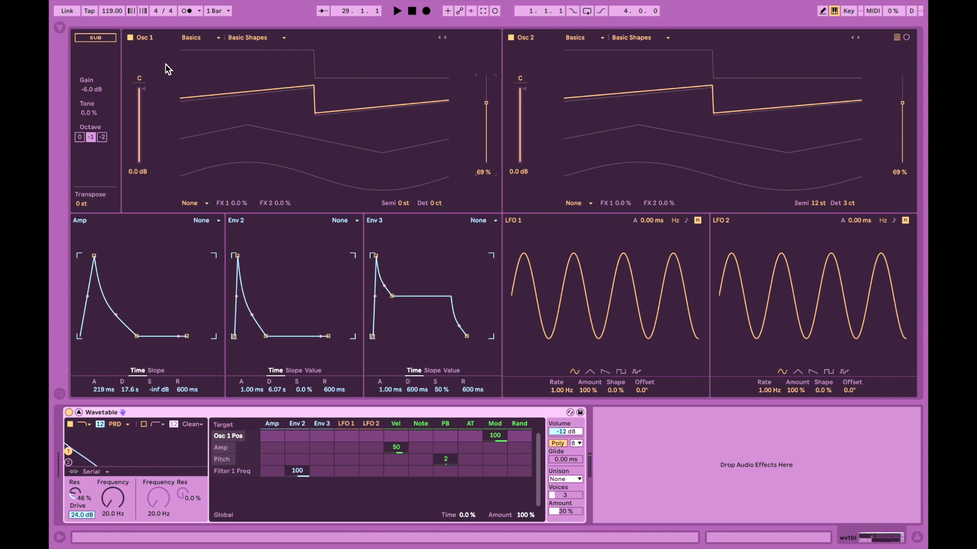
Turn on the Sub oscillator and switch off Osc 1 and Osc 2 to hear it alone
click(98, 41)
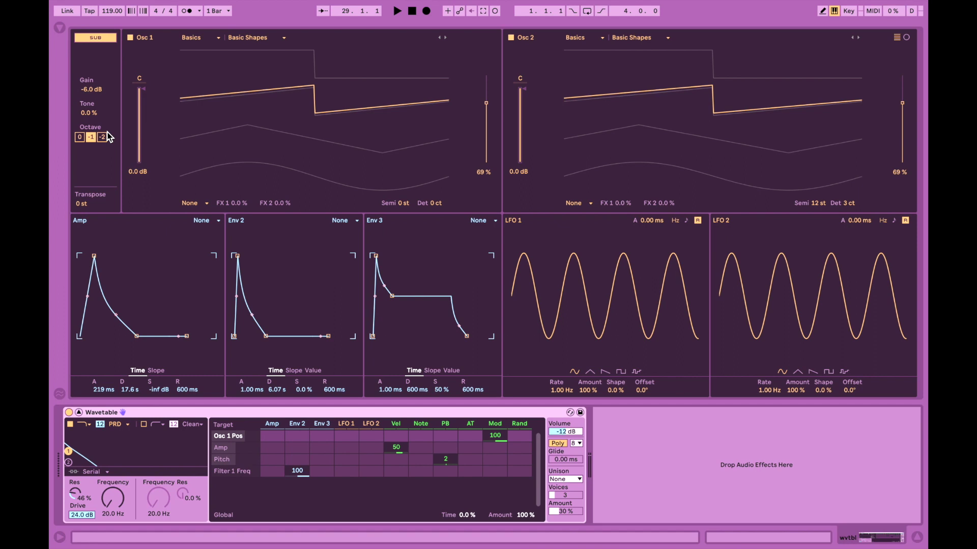
key(z)
key(a)
click(511, 38)
click(130, 39)
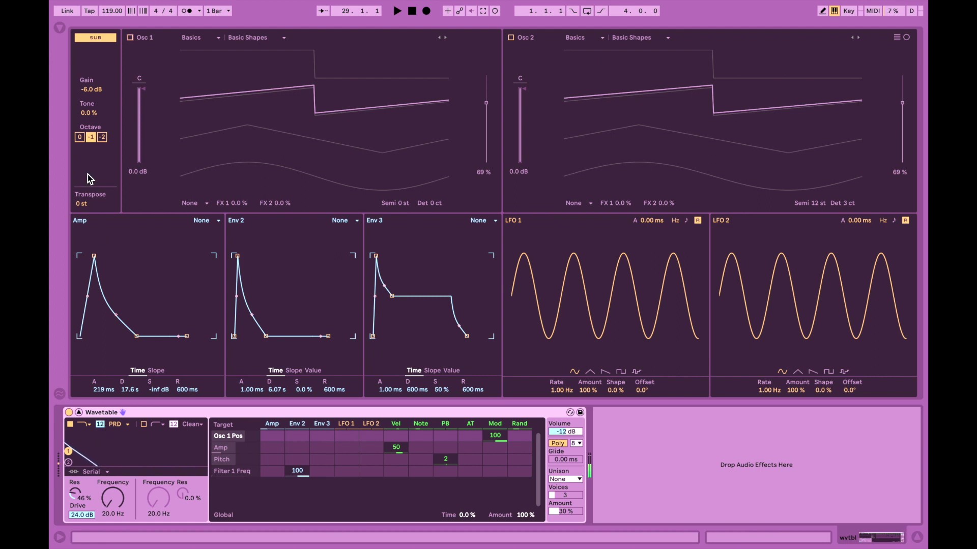
Set the Sub oscillator's tone to 100 % and turn Osc 1 and Osc 2 back on
click(91, 112)
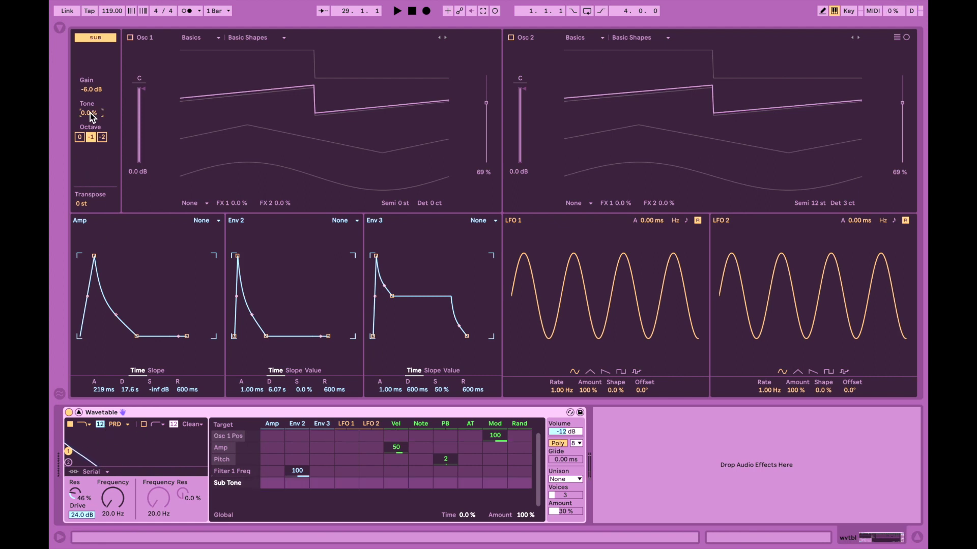
text(20)
key(Return)
drag(91, 113, 92, 75)
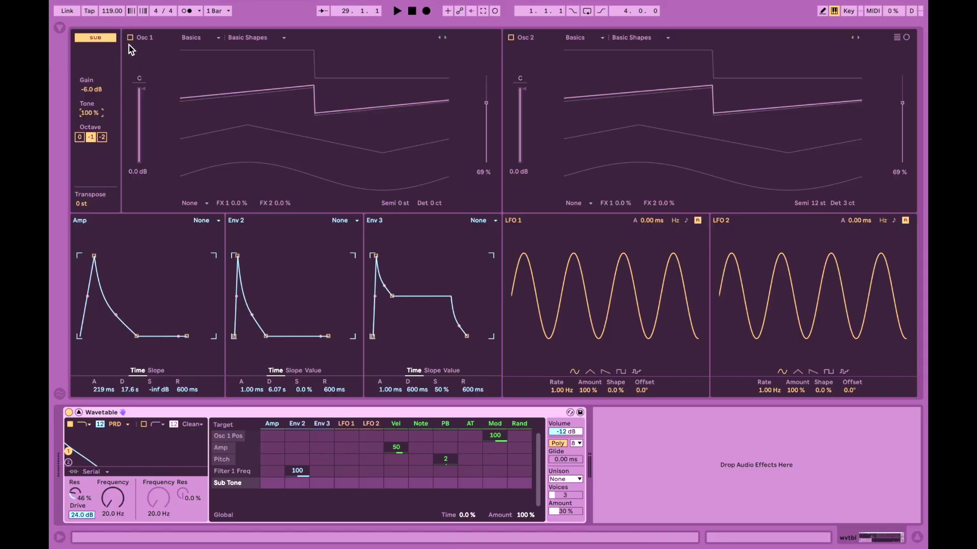
click(130, 38)
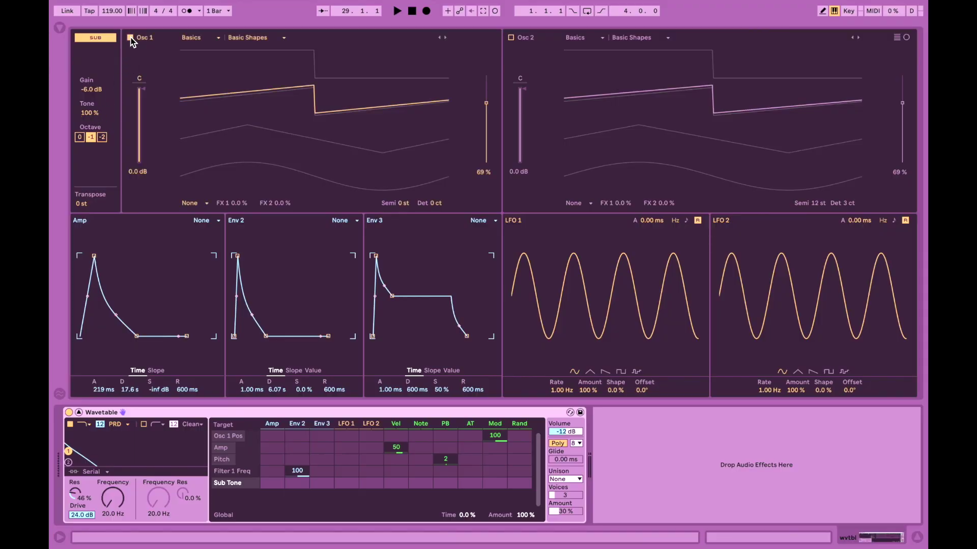
click(510, 37)
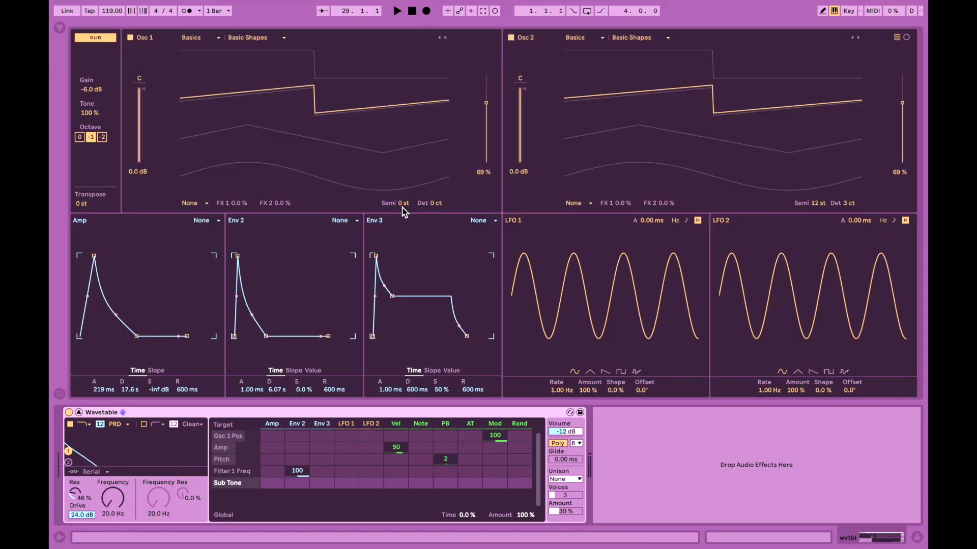
Set the detune of Osc 1 to 5 ct and of Osc 2 to 10 ct
click(438, 204)
click(852, 203)
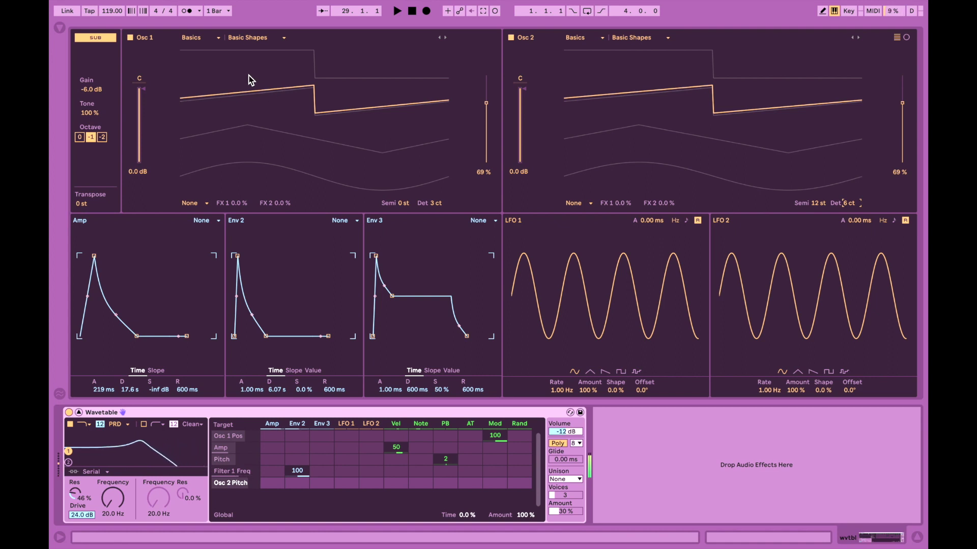
drag(447, 202, 441, 200)
drag(858, 209, 850, 204)
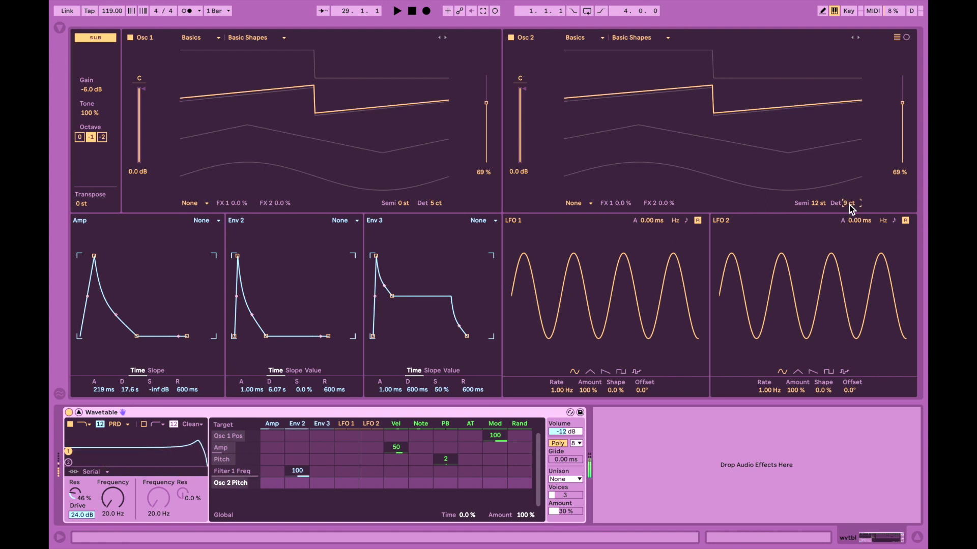
key(Up)
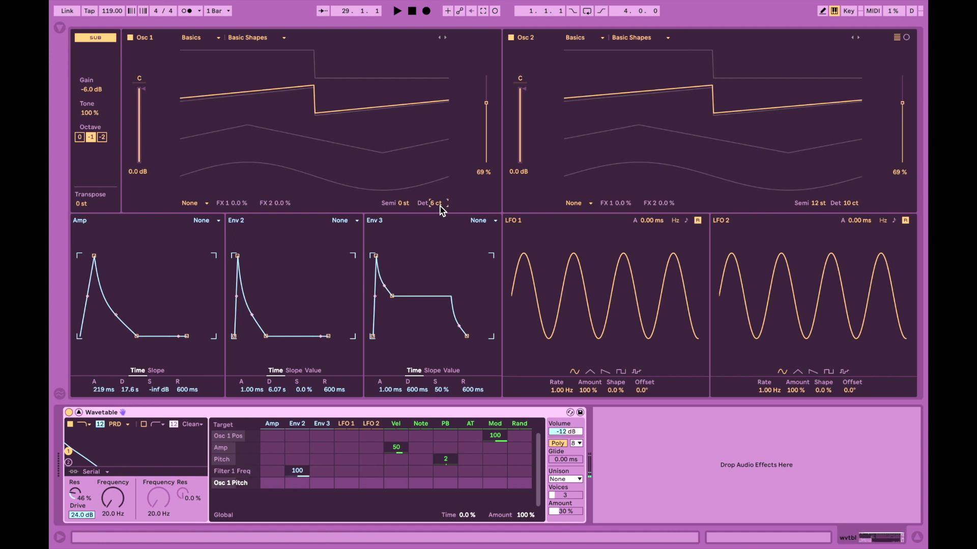
key(Down)
Duplicate the wvtbl track and rename the copy trpl sw
click(78, 411)
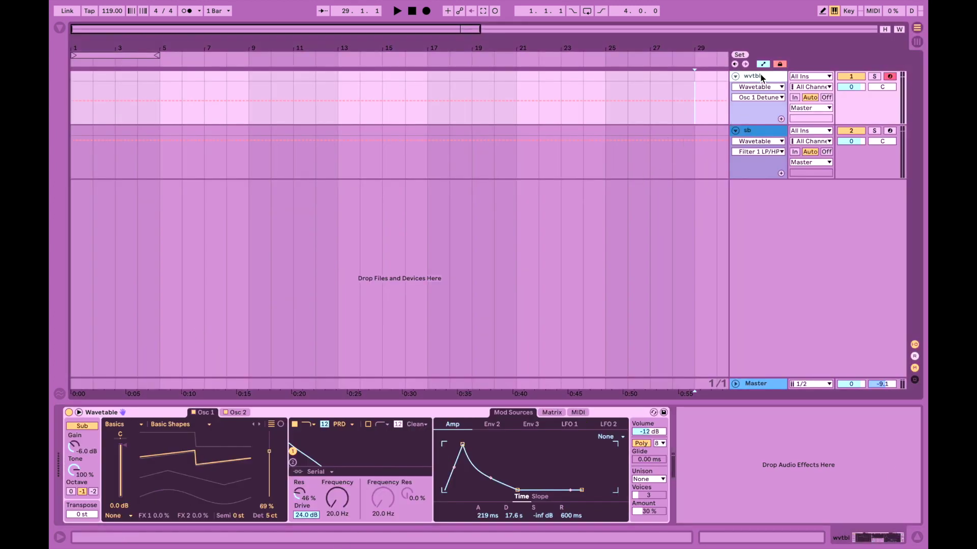
key(ctrl+d)
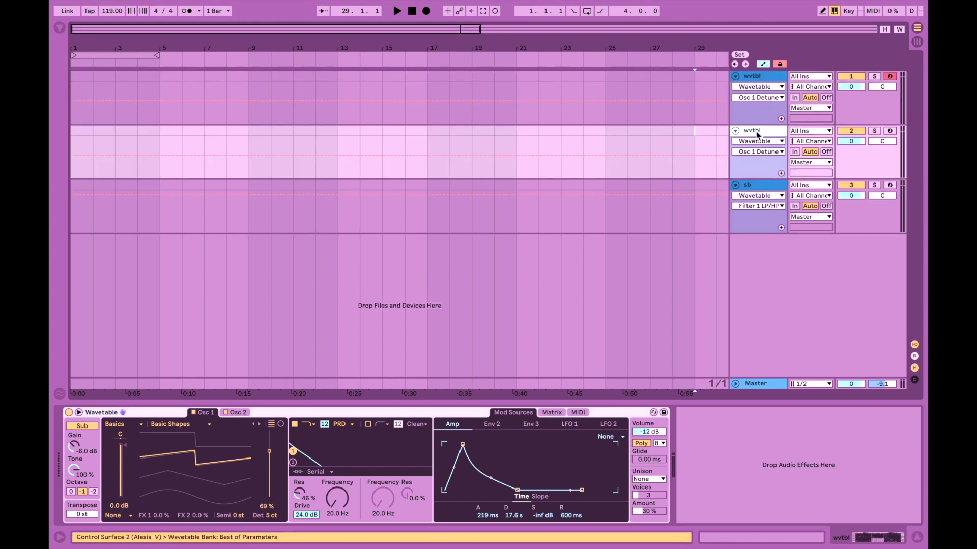
key(ctrl+r)
text(trpl sw)
key(Return)
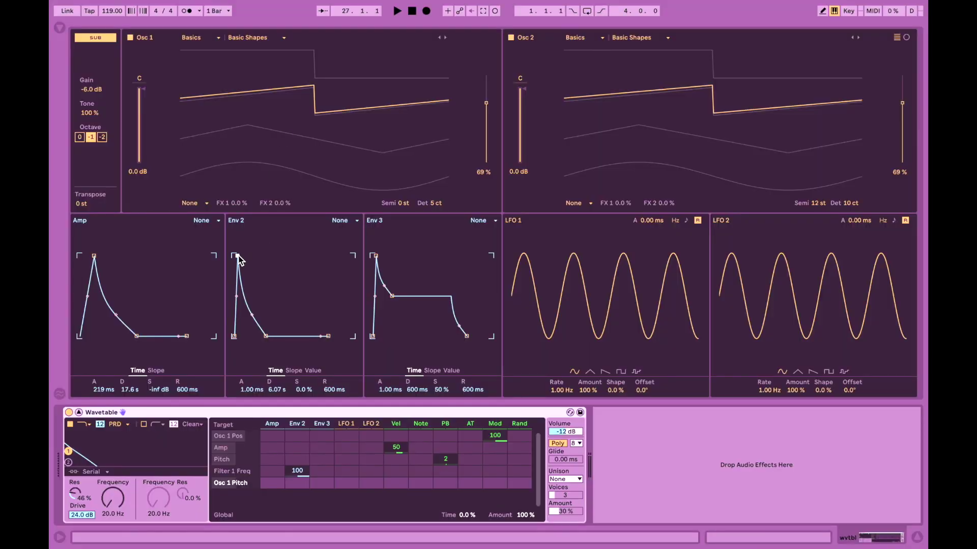
Set Env 2's attack to 112 ms and pan Osc 1 to 10L and Osc 2 to 10R
drag(253, 390, 253, 366)
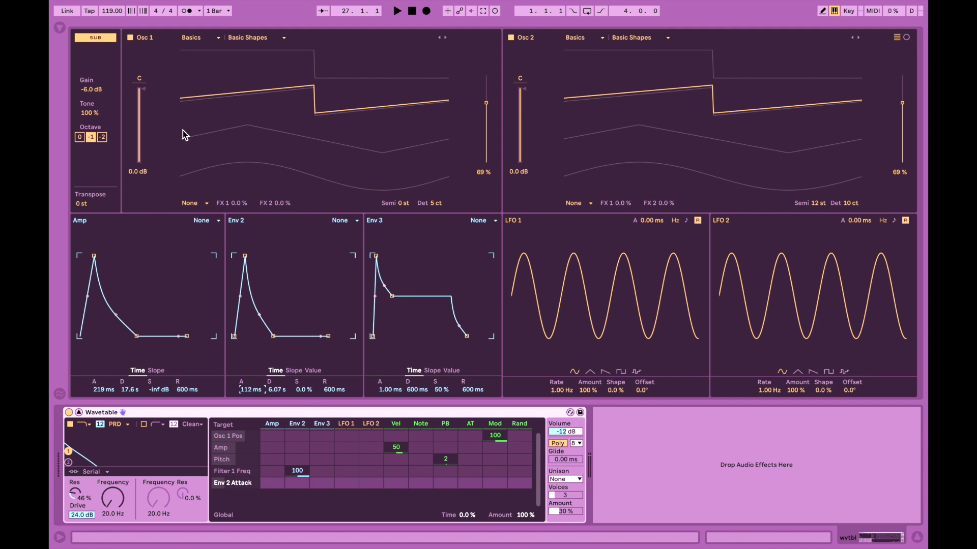
click(141, 80)
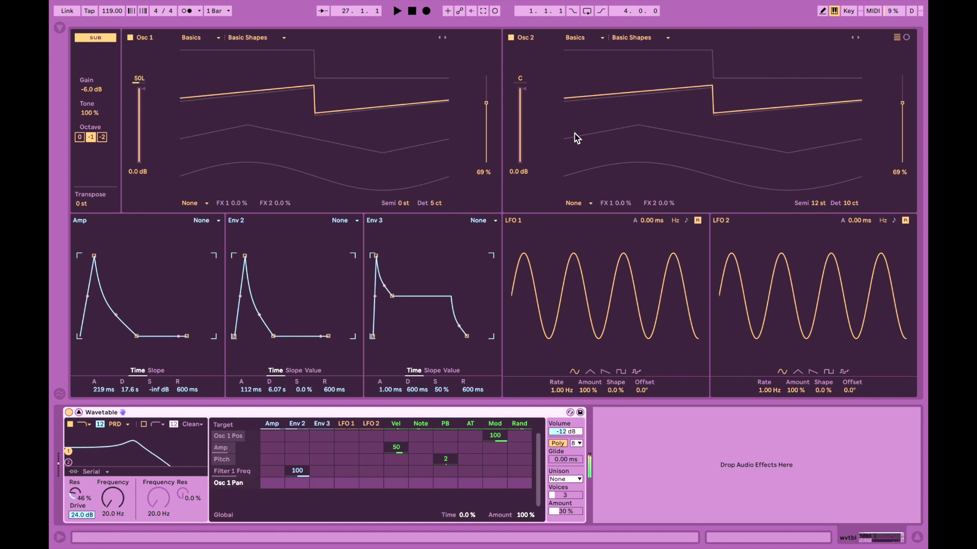
drag(524, 83, 523, 66)
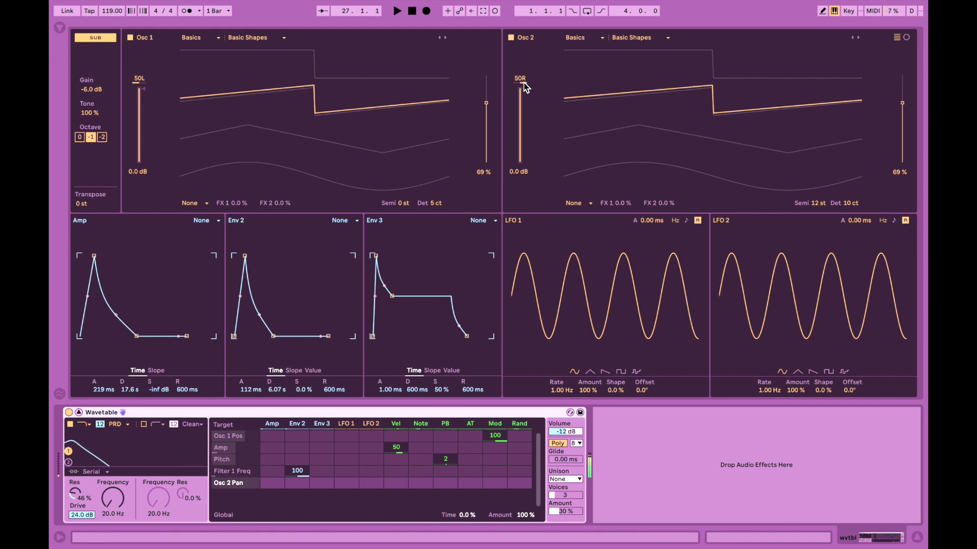
drag(524, 84, 524, 104)
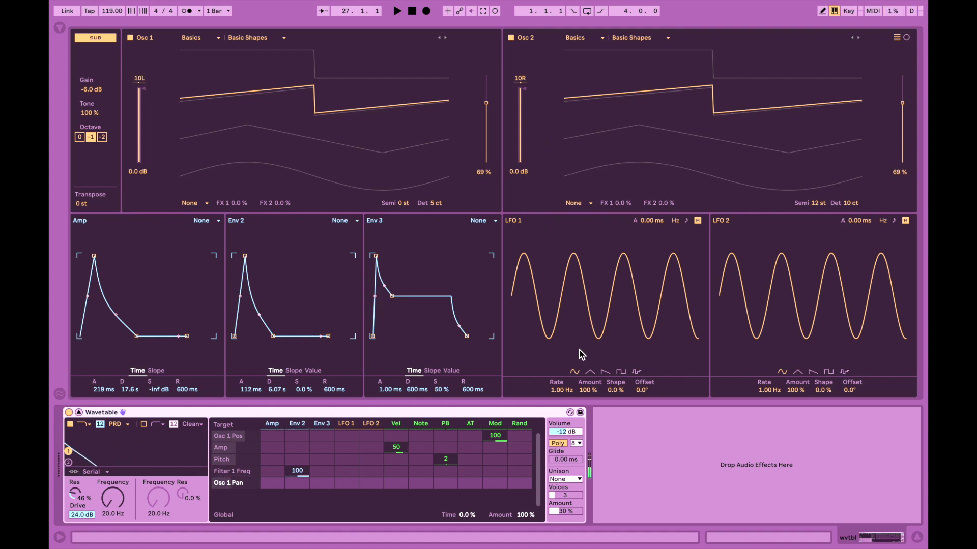
Switch Unison to Classic mode and raise its voices to 8
click(578, 479)
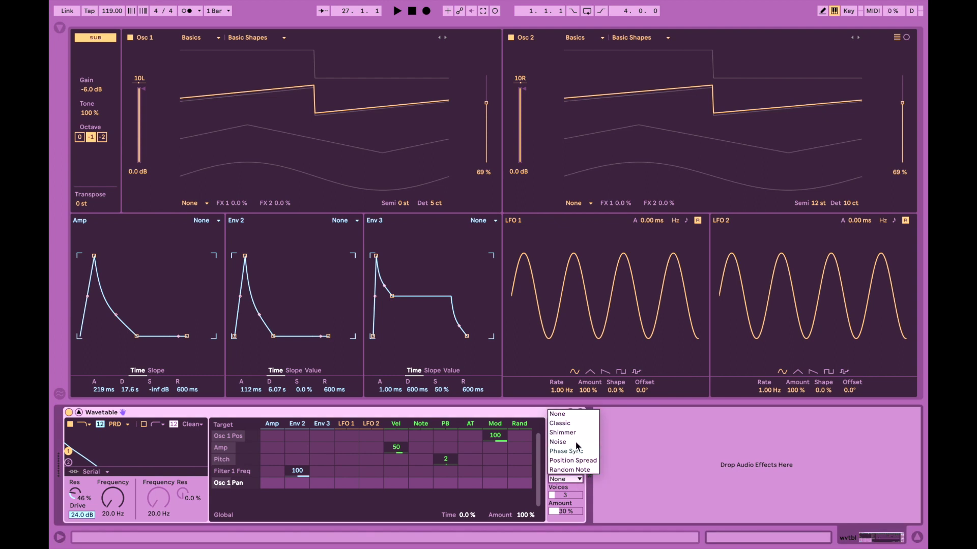
click(583, 424)
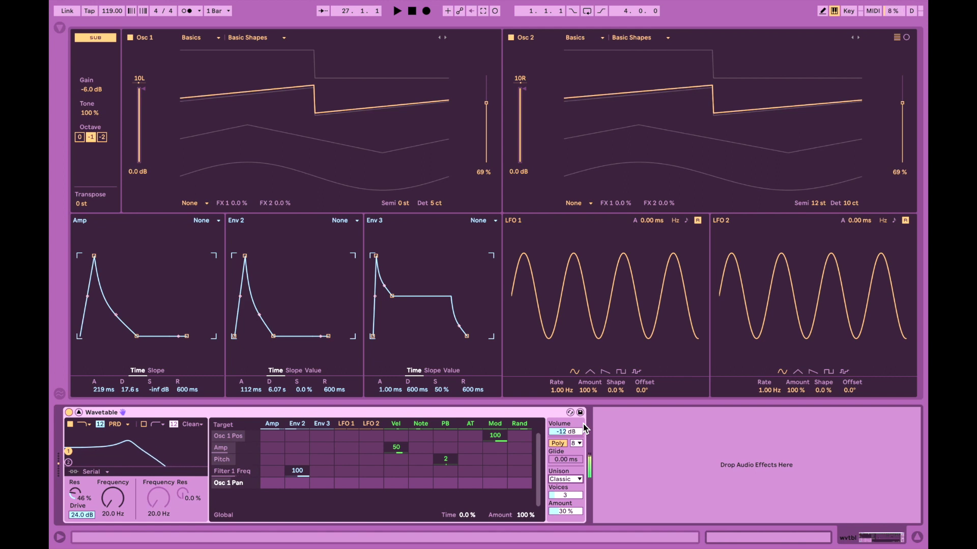
click(568, 496)
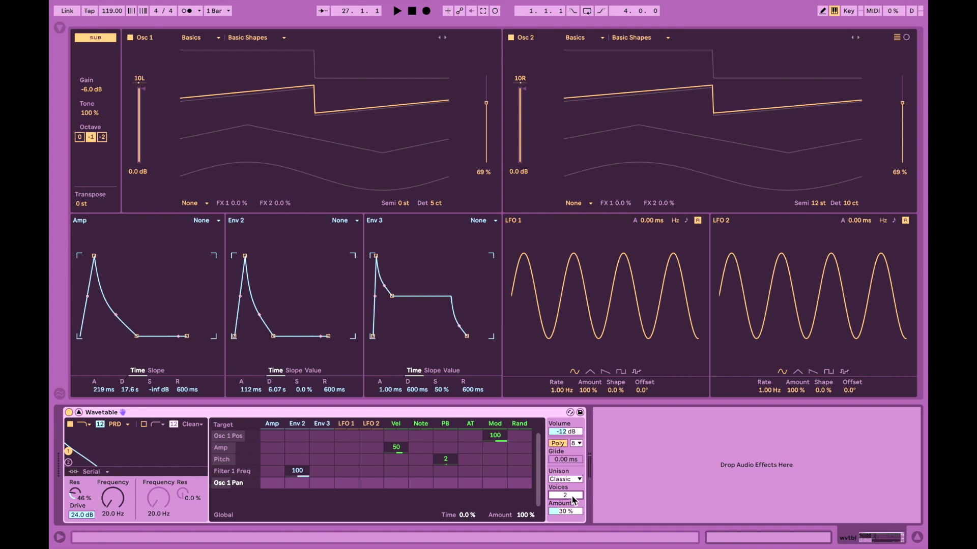
key(Up)
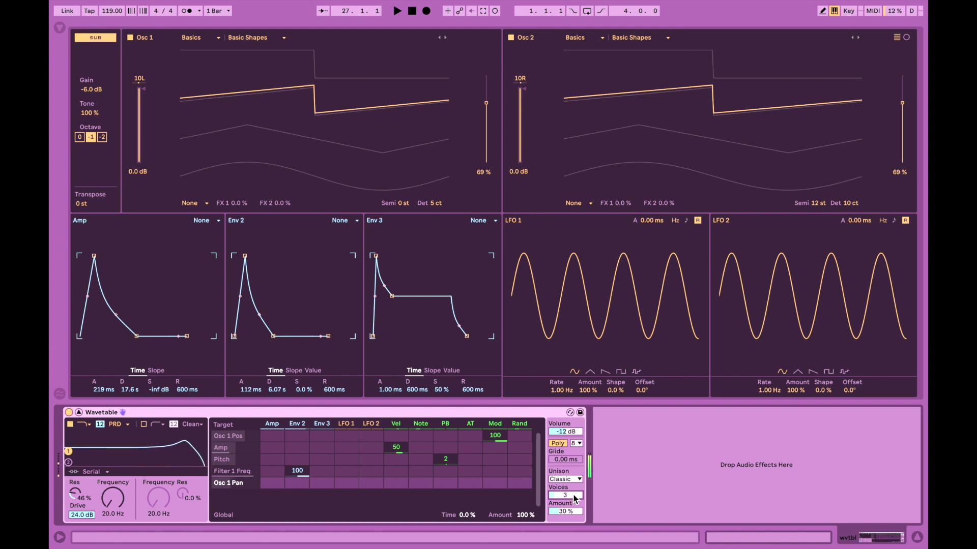
key(Up)
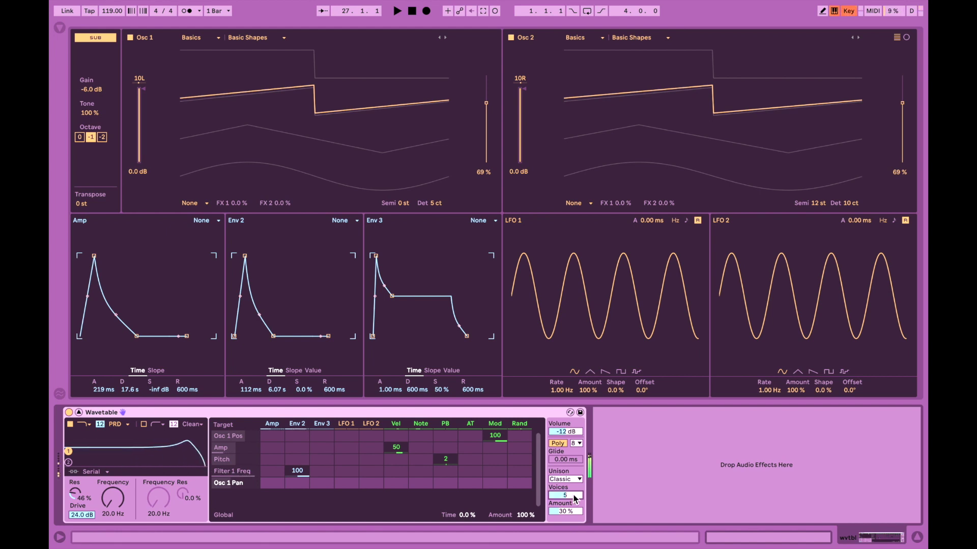
key(Up)
key(Up)
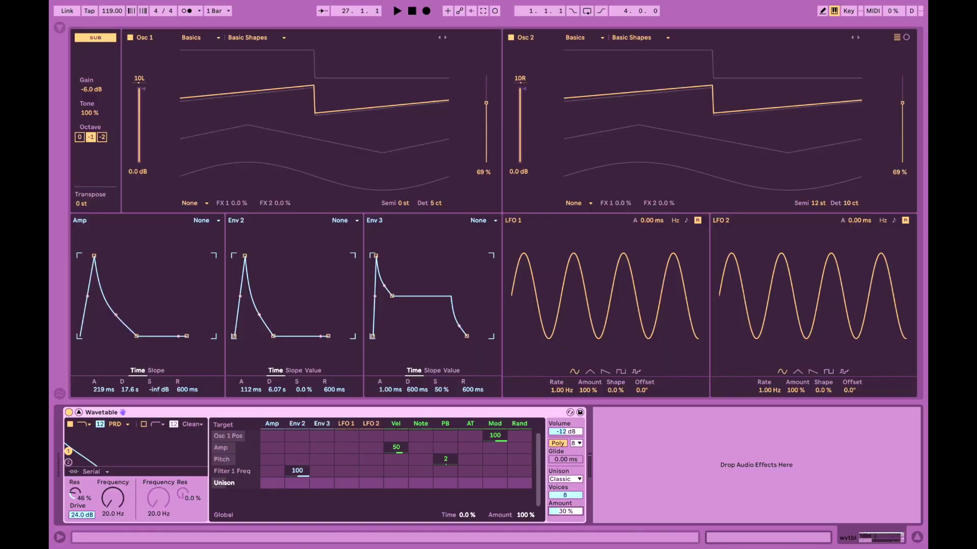
Set the unison amount to 100 % and compare 2 voices with 8 voices
drag(570, 513, 570, 498)
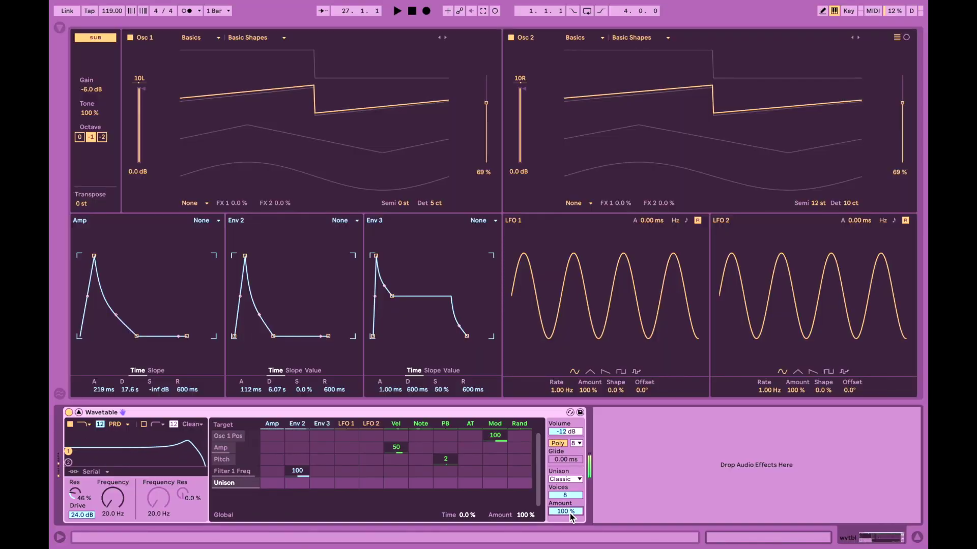
drag(570, 497, 570, 524)
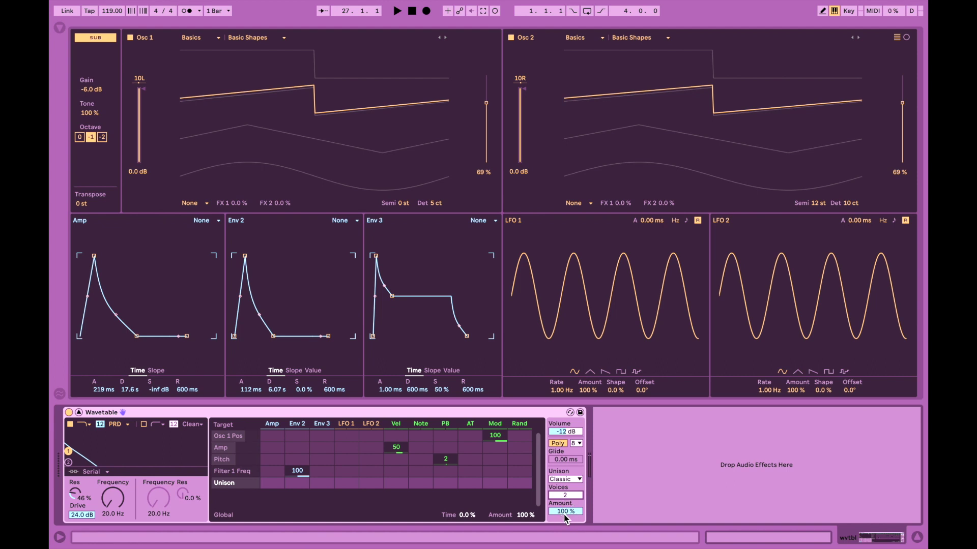
drag(570, 496, 570, 473)
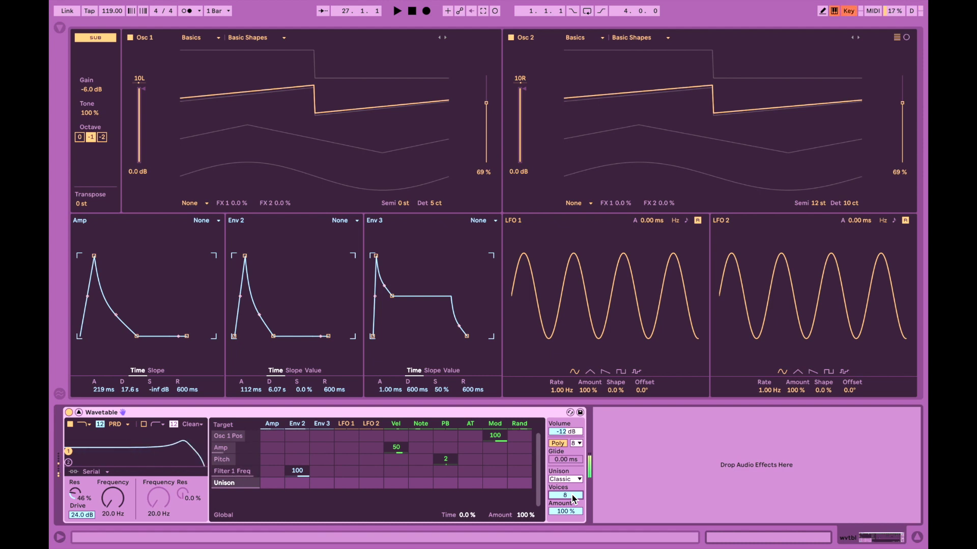
Try the Shimmer unison mode with an amount of 35 %
click(573, 479)
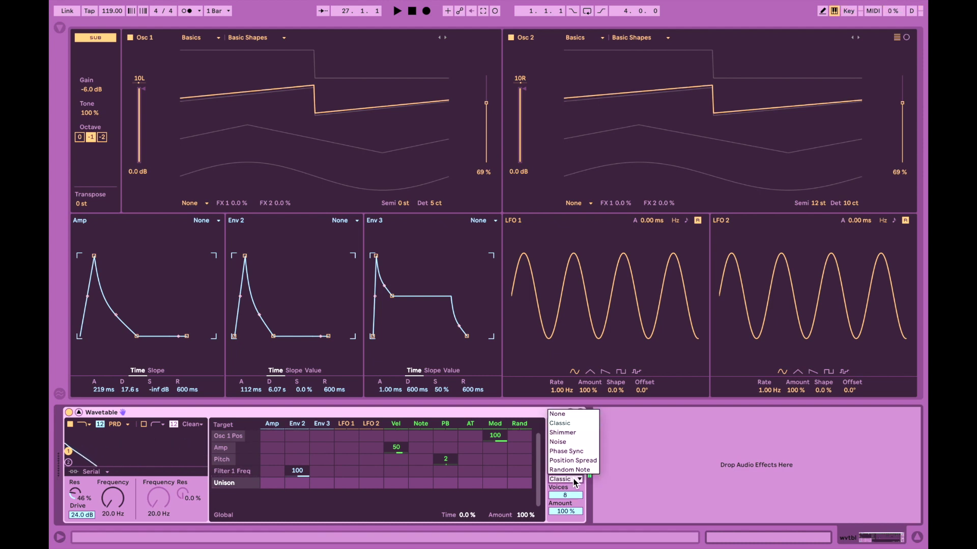
click(573, 433)
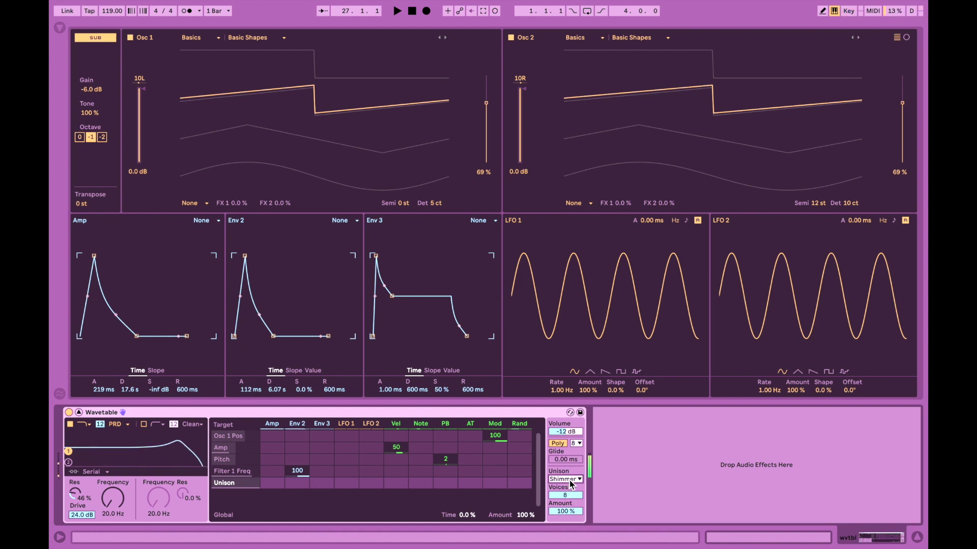
drag(575, 512, 570, 488)
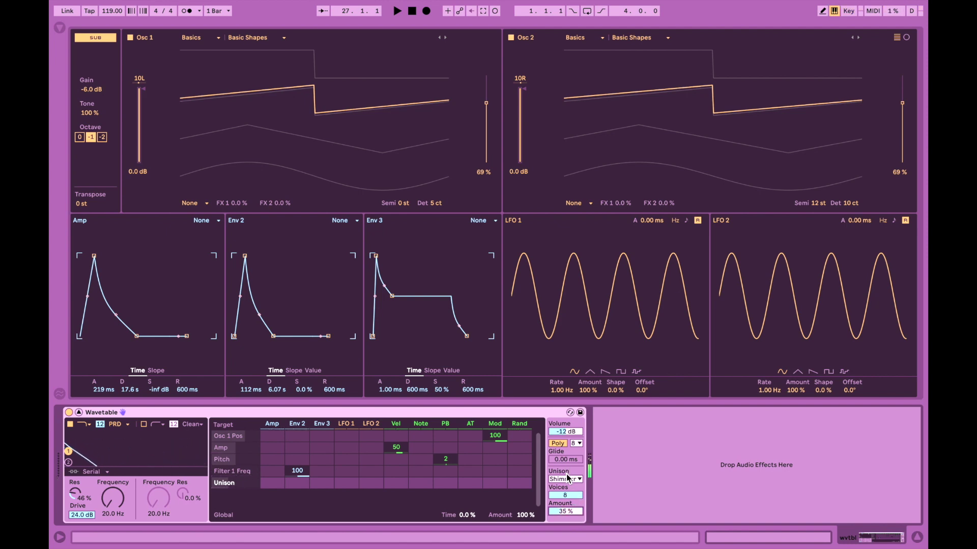
Switch Unison to Noise mode, with the amount at 100 % and the voices reduced to 3
click(567, 480)
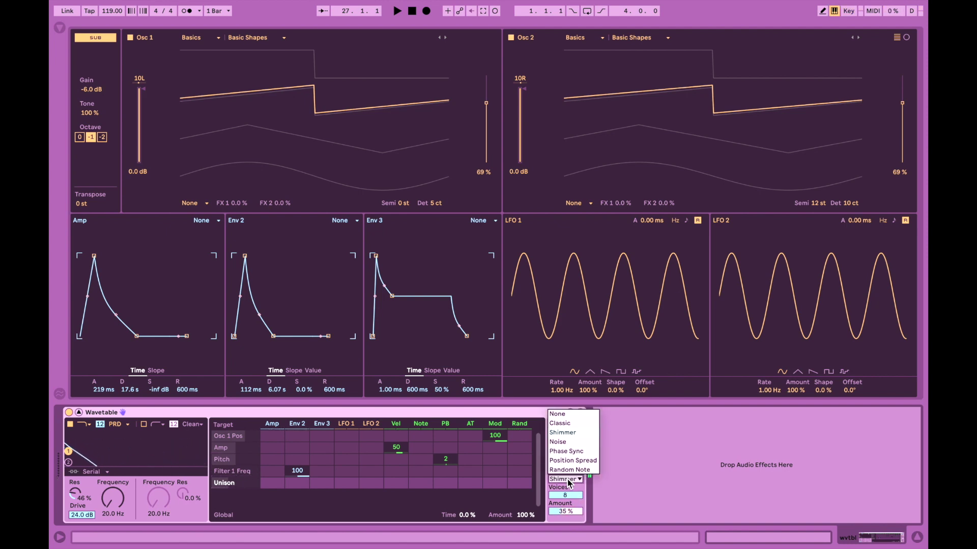
click(572, 443)
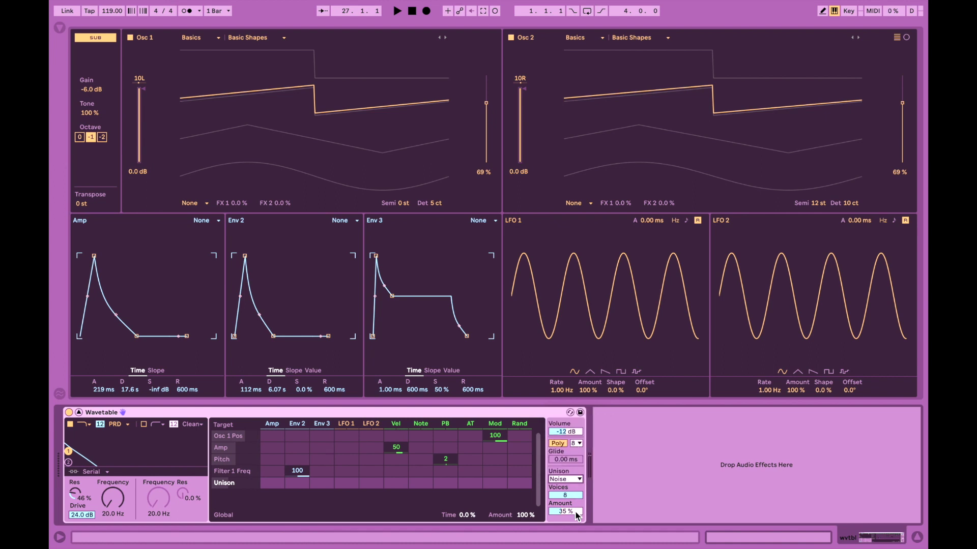
drag(577, 517, 577, 488)
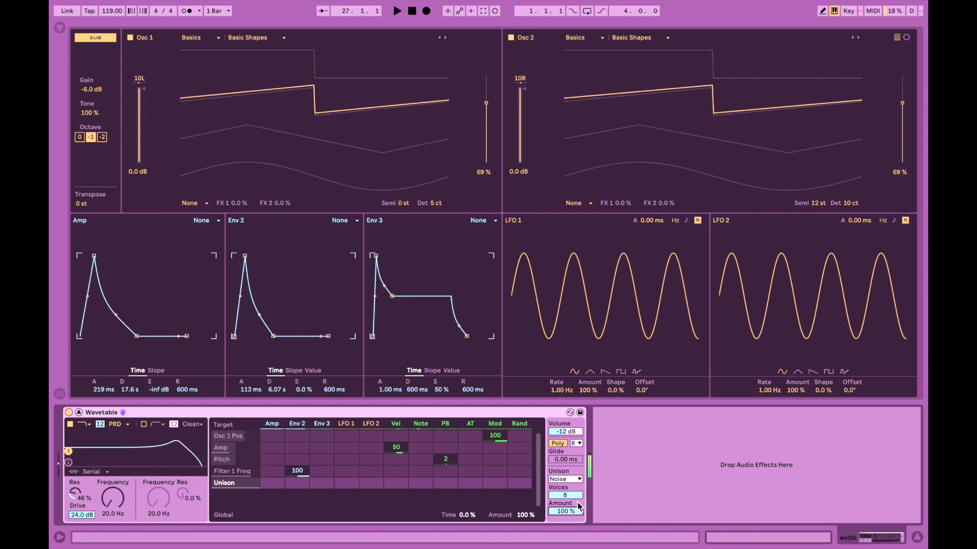
drag(571, 496, 570, 503)
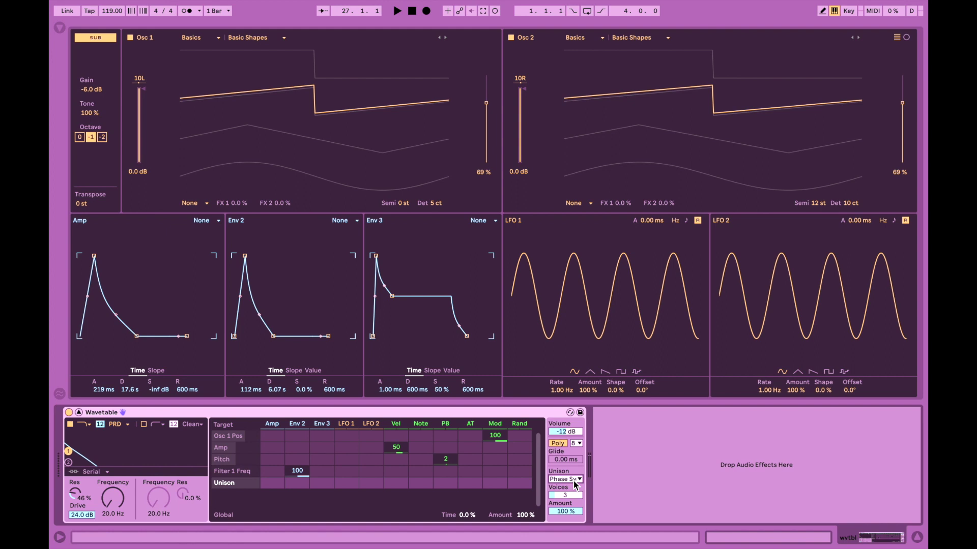
Try Phase Sync unison with 8 voices and an amount of 27 %
drag(575, 496, 575, 480)
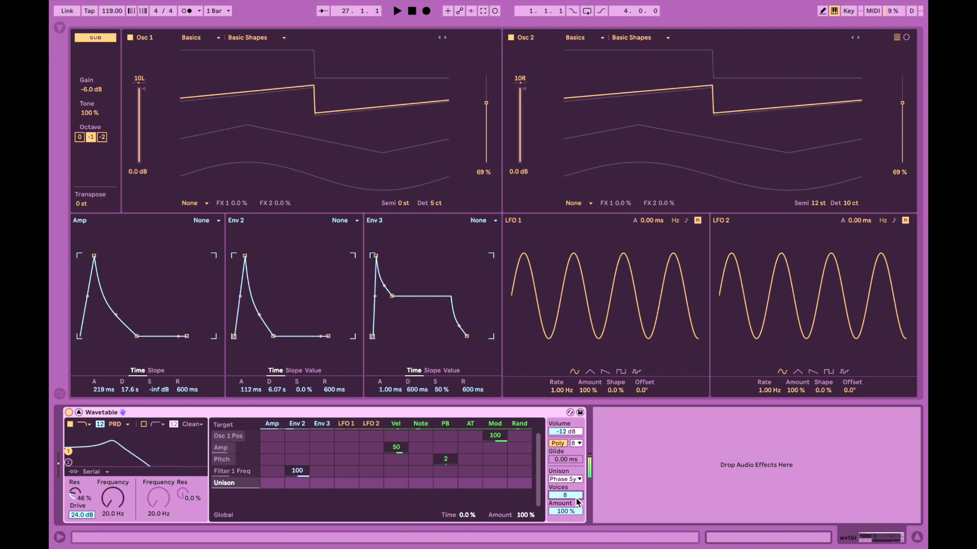
mouse_move(567, 511)
mouse_down()
mouse_move(567, 545)
mouse_move(566, 512)
mouse_up()
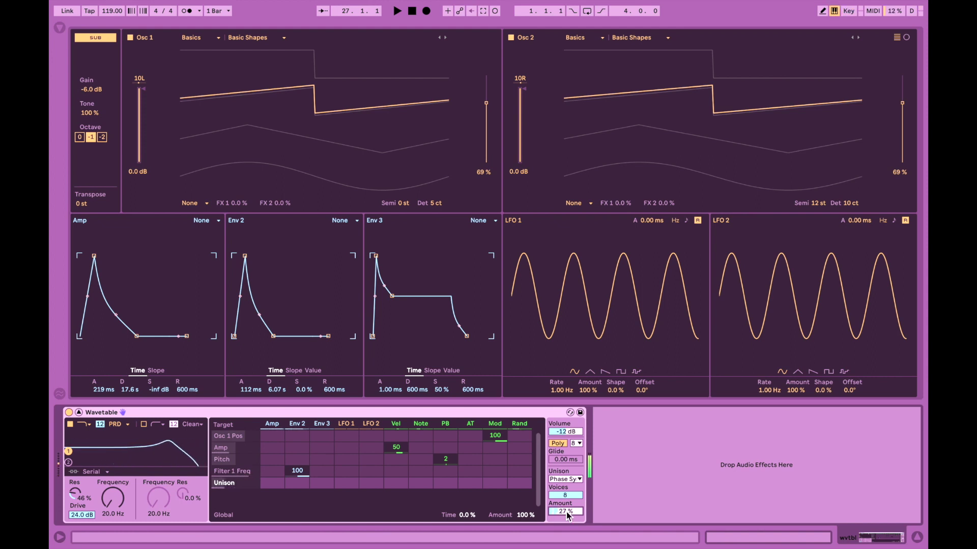
Try the Position Spread unison mode at an amount of 100 %, followed by the Random Note mode
click(566, 479)
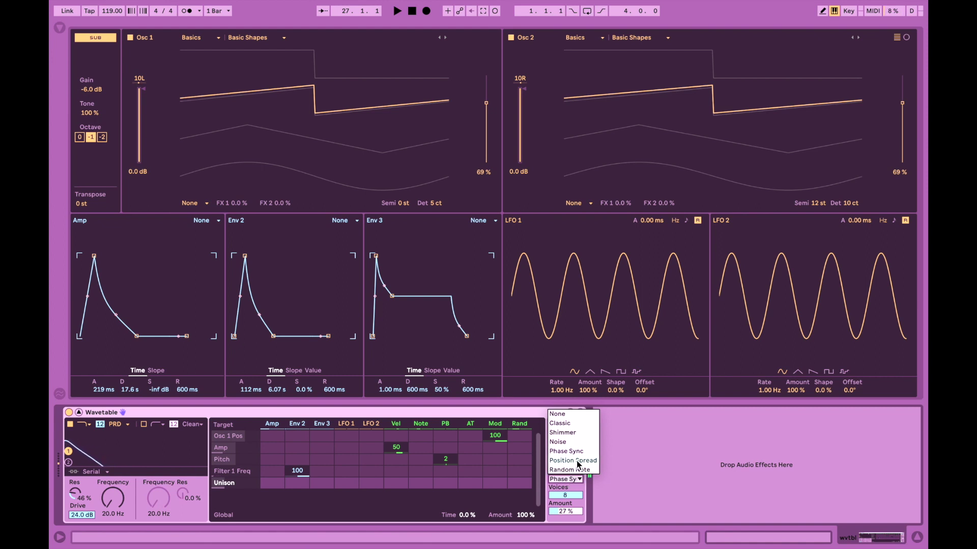
click(573, 461)
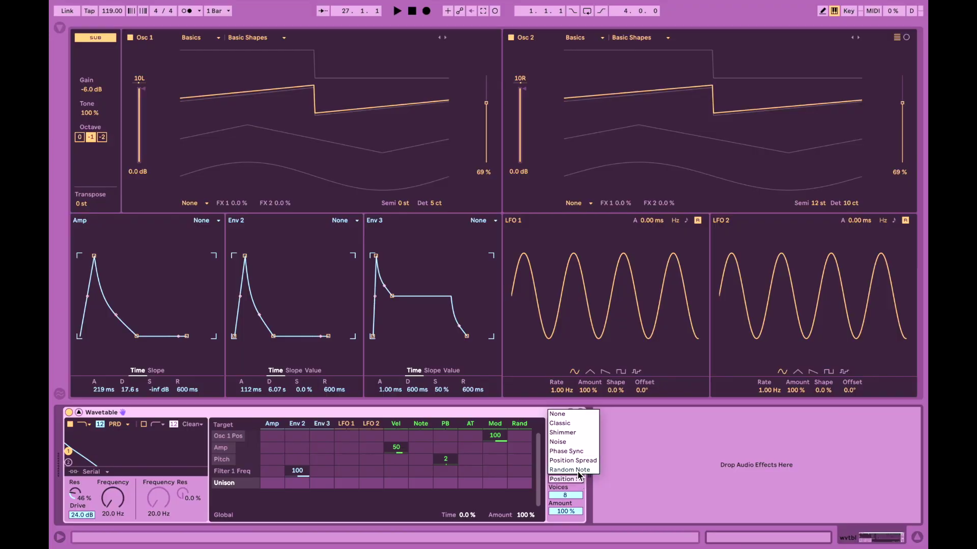
click(579, 472)
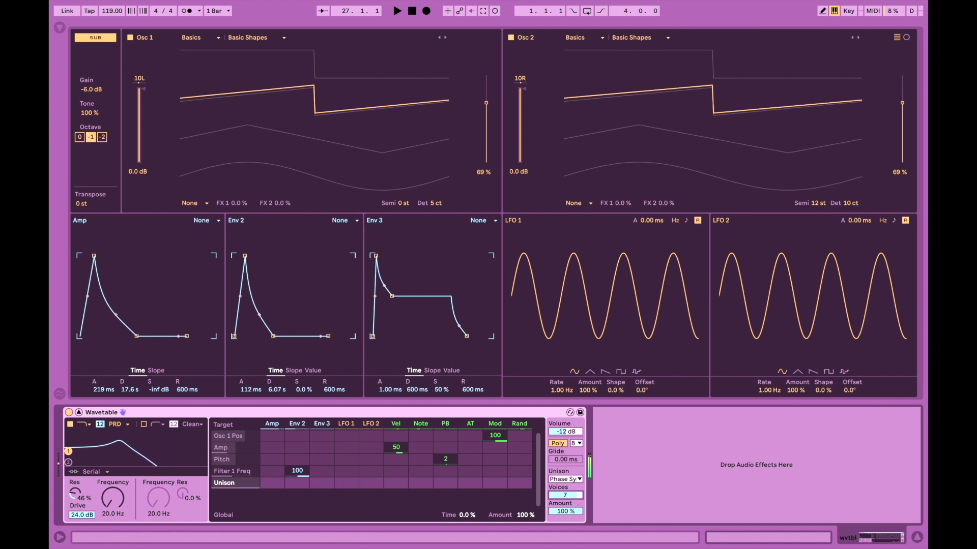
Settle on Phase Sync unison with 8 voices and an amount of 24 %
drag(565, 495, 565, 481)
drag(566, 511, 565, 539)
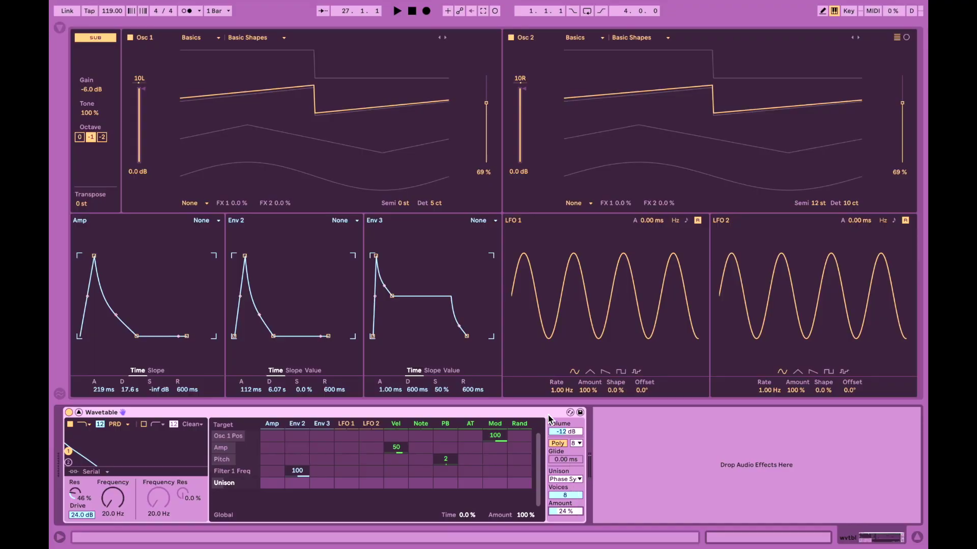
Modulate Pitch from LFO 1 with a depth of 1, and set LFO 1's rate to 7.33 Hz and amount to 55 %
click(421, 435)
click(348, 460)
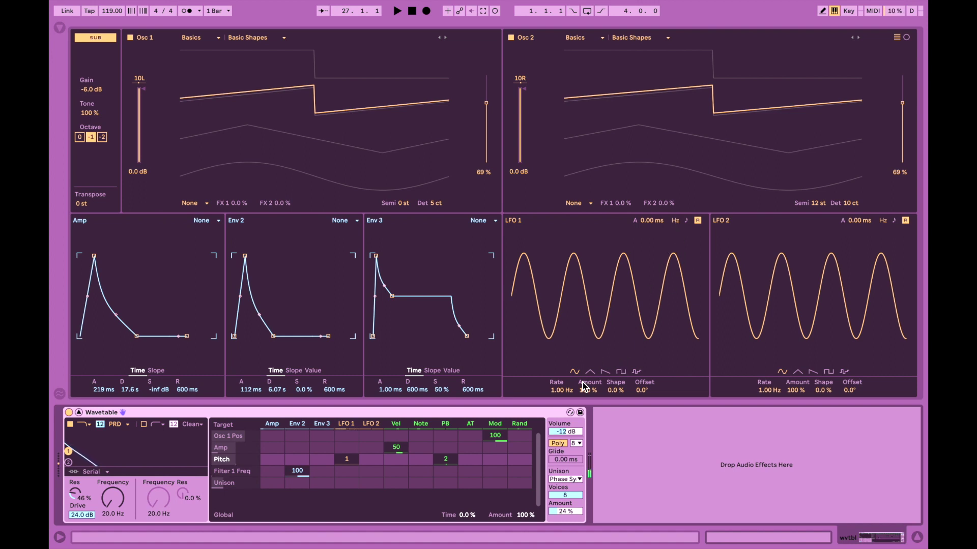
drag(561, 390, 562, 349)
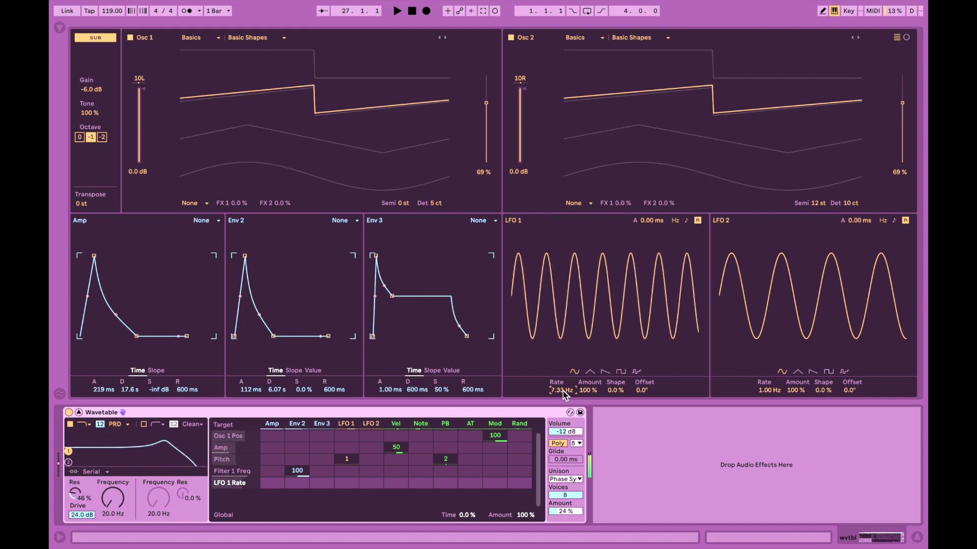
drag(587, 390, 588, 420)
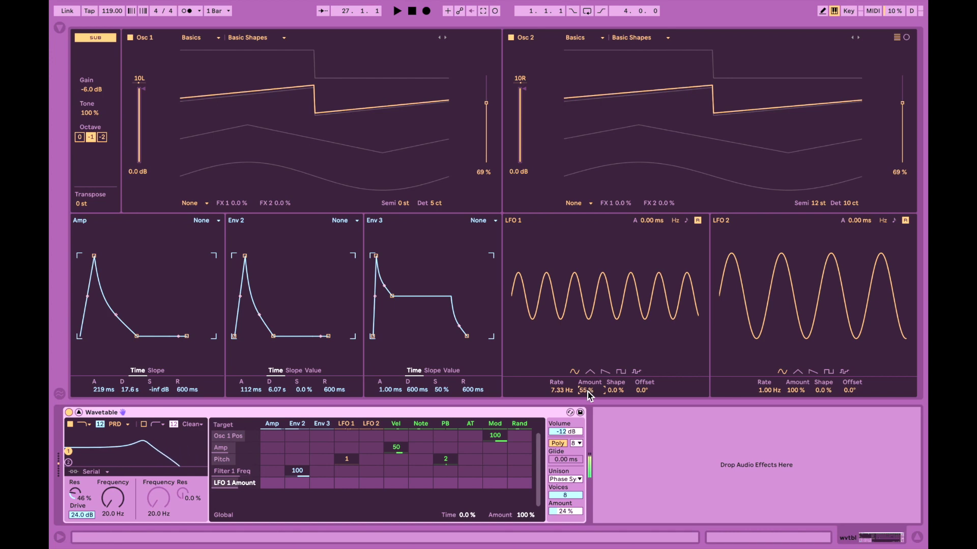
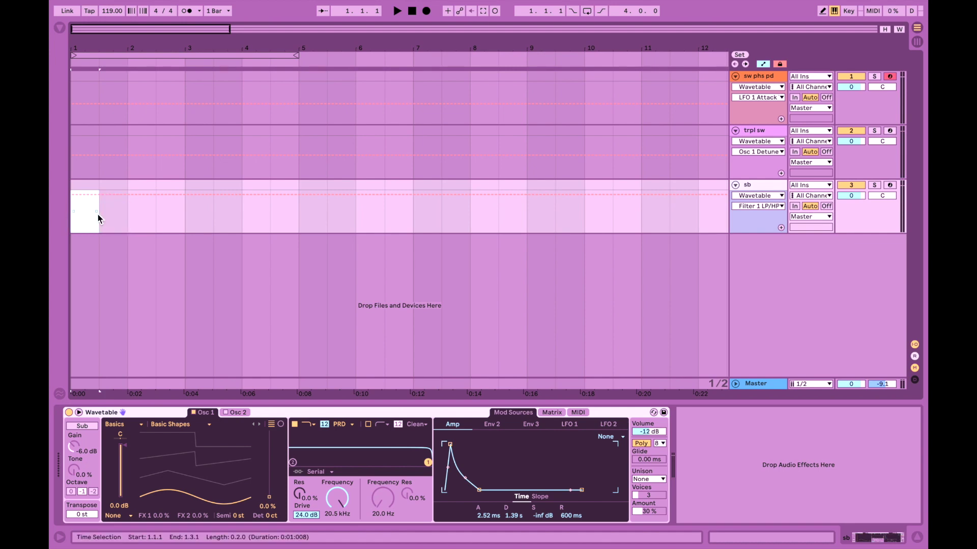
Create a two-bar MIDI clip on the sb track with a 1/16 grid and start its bassline with C1 and G0
double_click(97, 215)
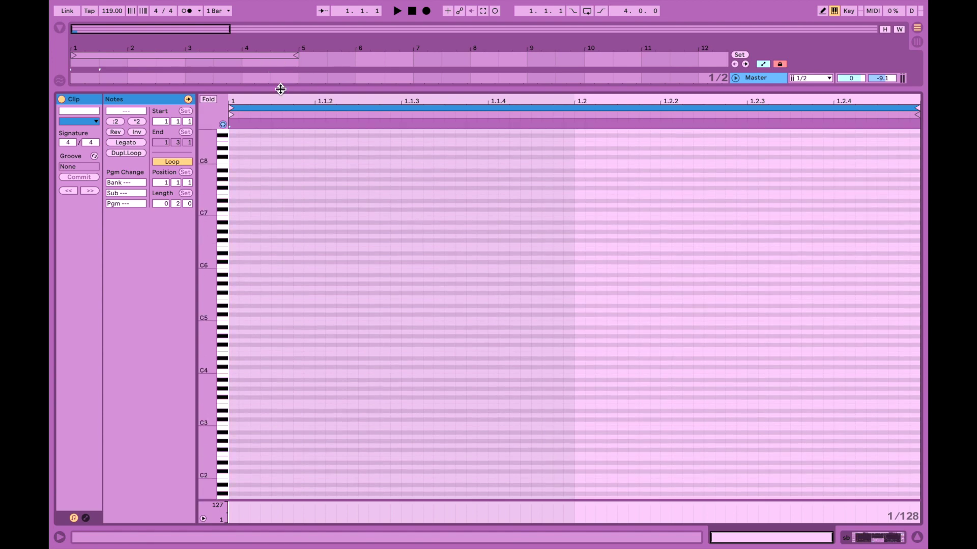
key(ctrl+2)
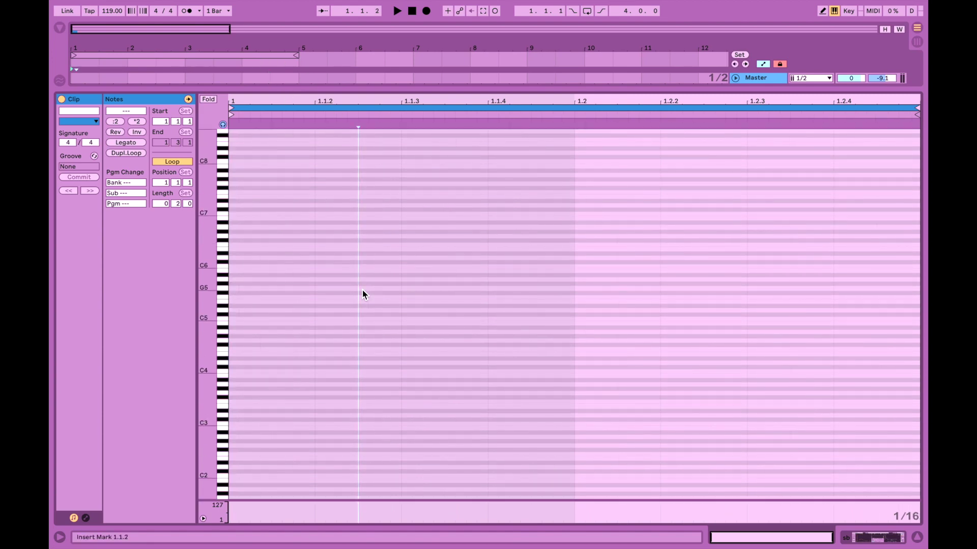
scroll(362, 291, down, 5)
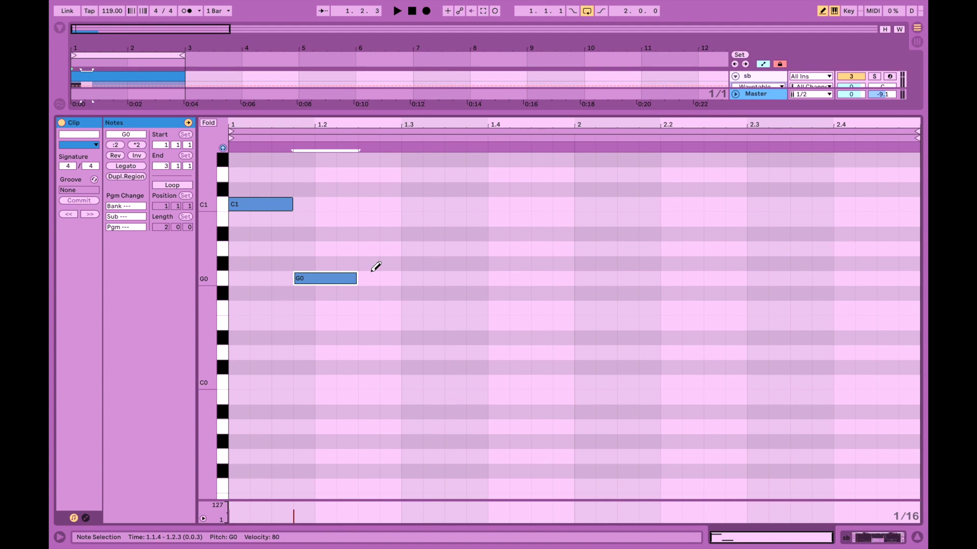
Continue the bassline with a long G#0 from 1.2.3 to bar 2, F0 at 2.1.1 and G0 at 2.1.4
click(374, 263)
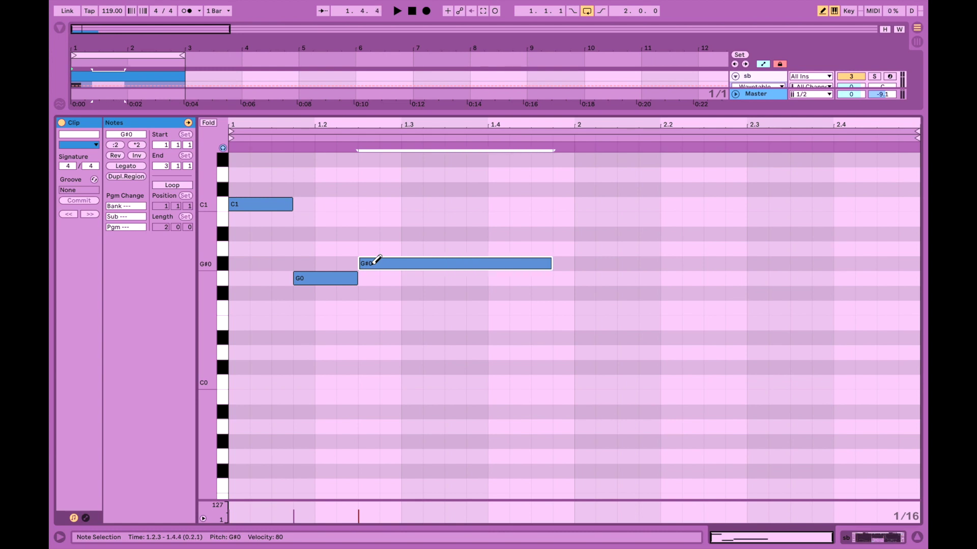
click(586, 307)
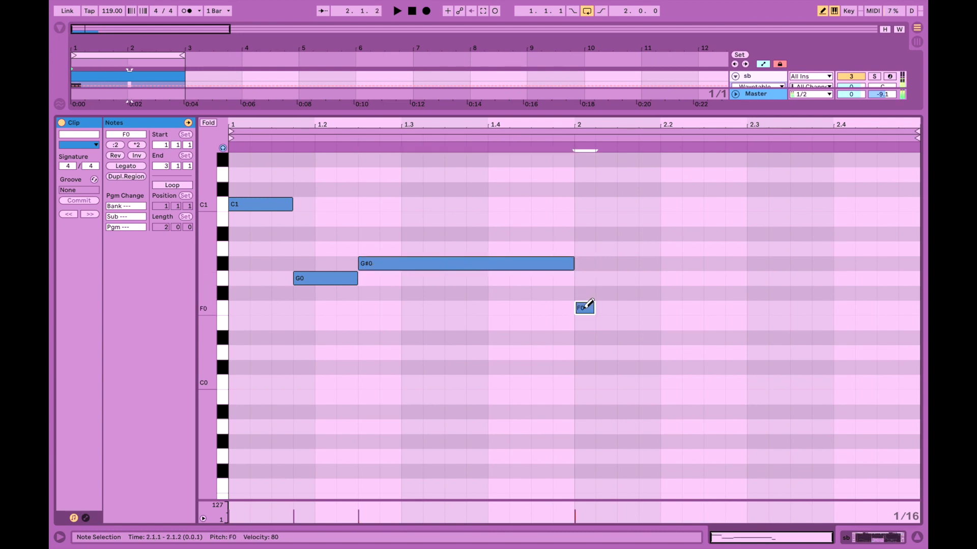
click(656, 280)
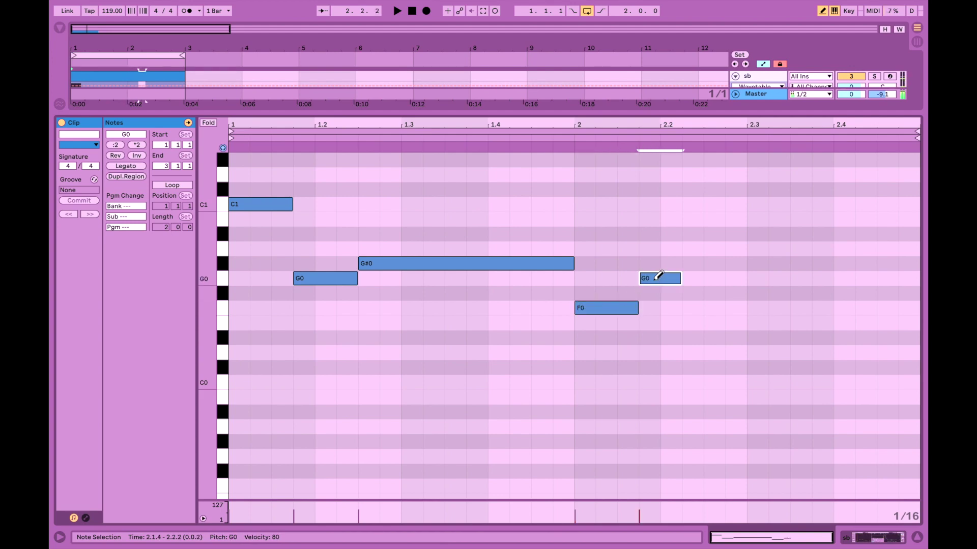
Duplicate the last G0 note, lower the copy seven semitones to C0 and extend it to the end of the clip
key(ctrl+d)
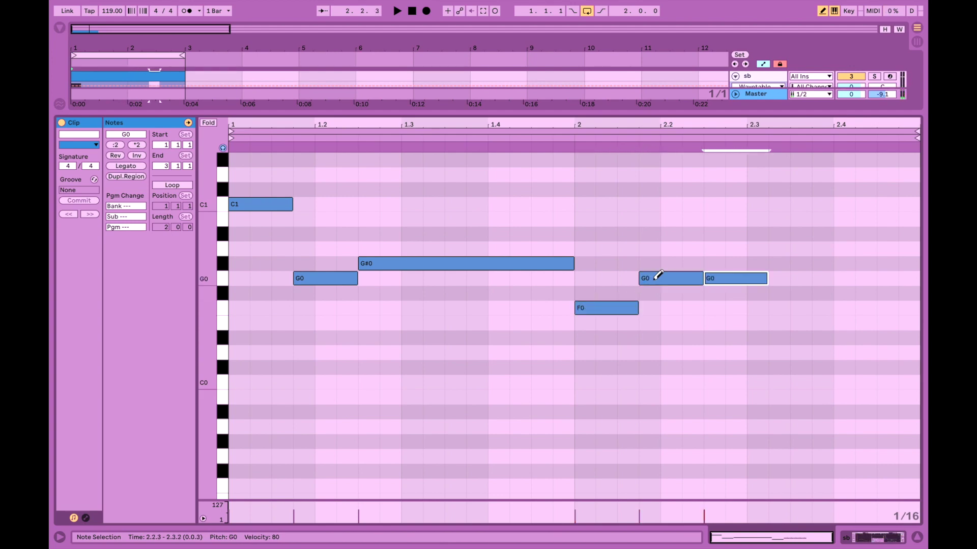
key(Down)
key(Down)
key(Down)
key(Down)
key(Down)
key(Down)
key(Down)
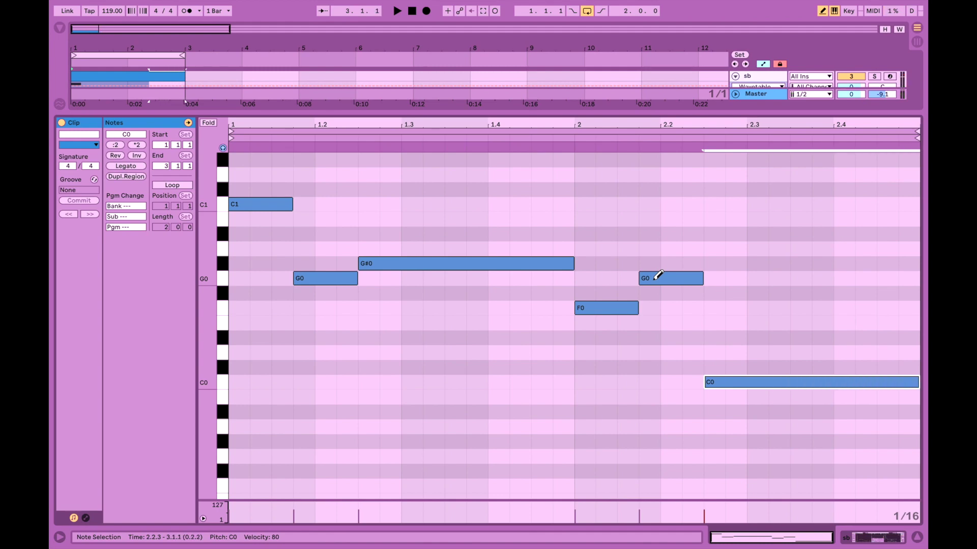
Lower the tempo to 94 BPM while the bassline plays, and turn off Poly mode on the sb track's Wavetable
key(space)
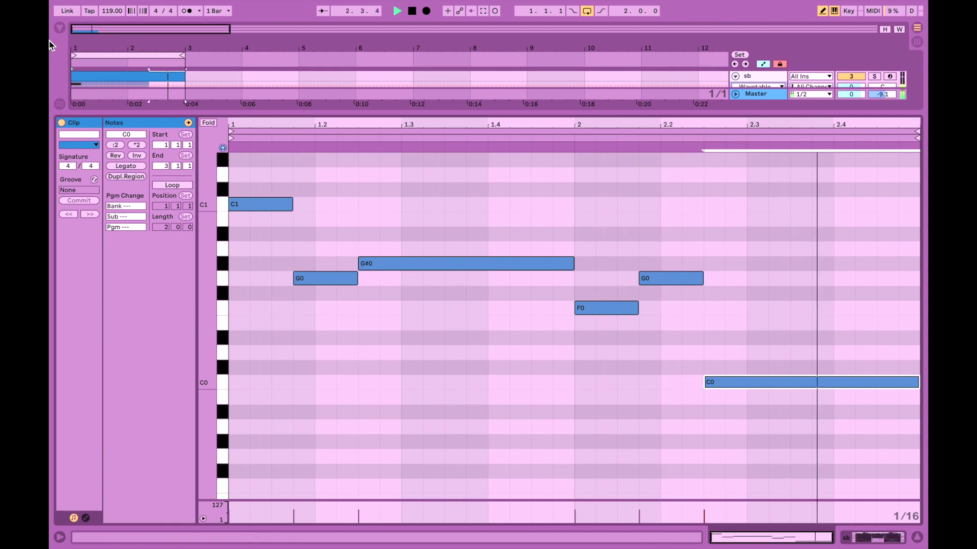
drag(112, 11, 113, 31)
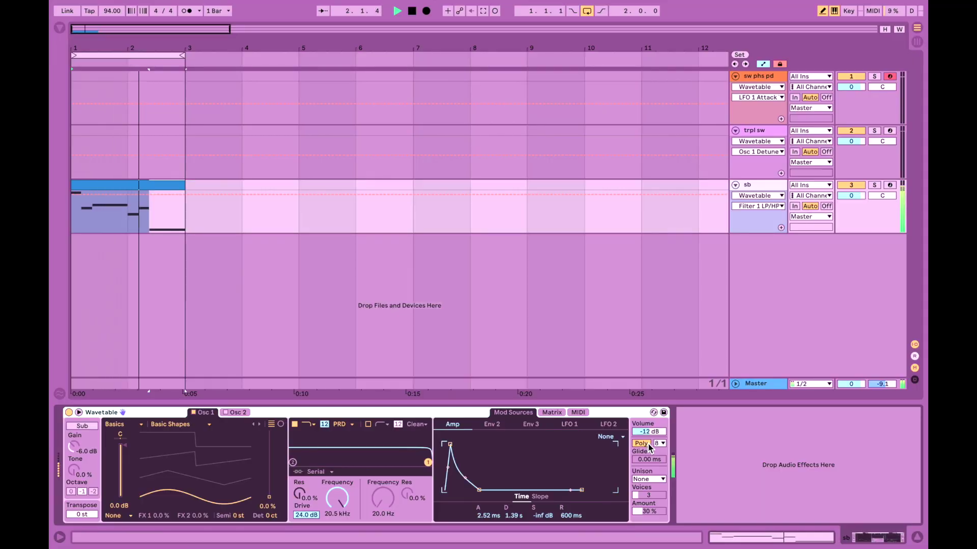
click(645, 444)
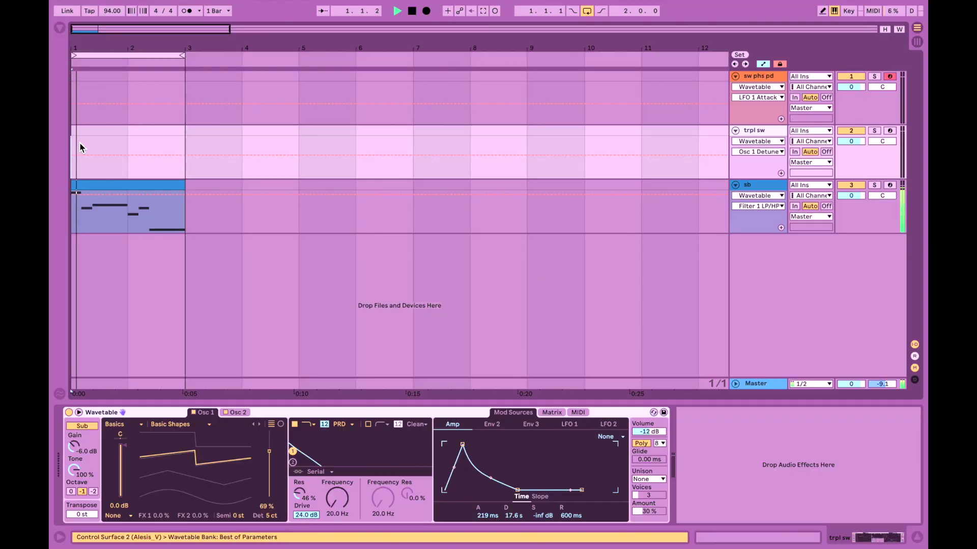
Paste the bassline clip at the start of the trpl sw track and solo that track
key(ctrl+v)
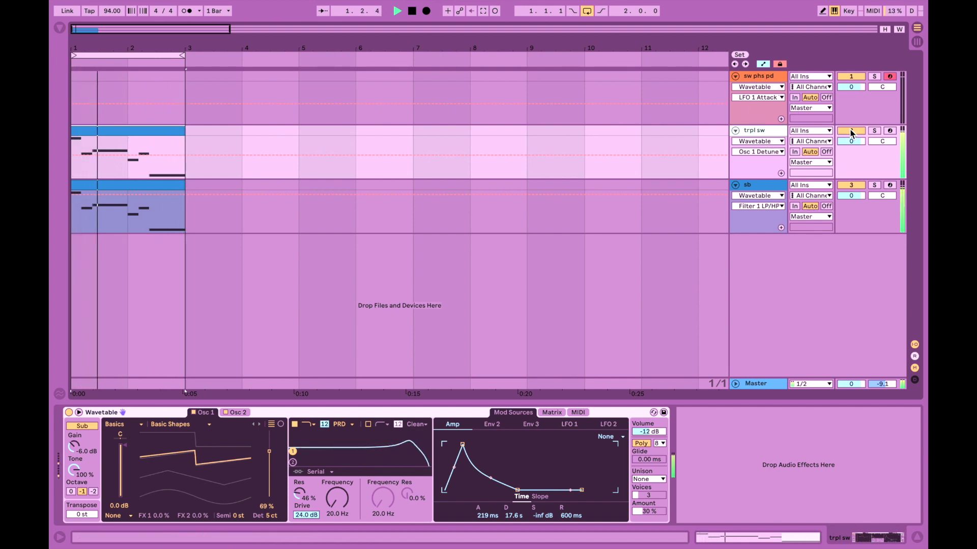
click(872, 131)
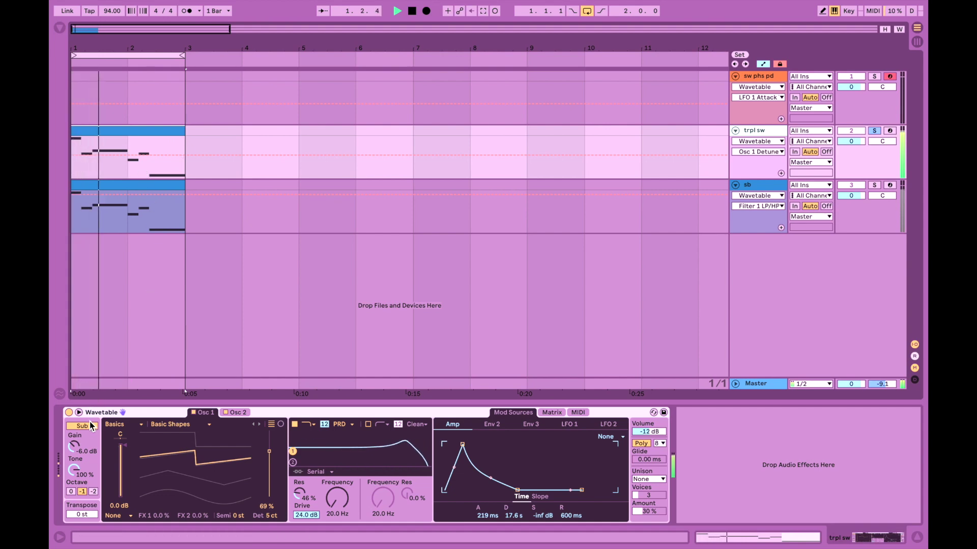
Transpose all notes of the trpl sw clip up one octave
double_click(135, 153)
click(385, 175)
key(ctrl+a)
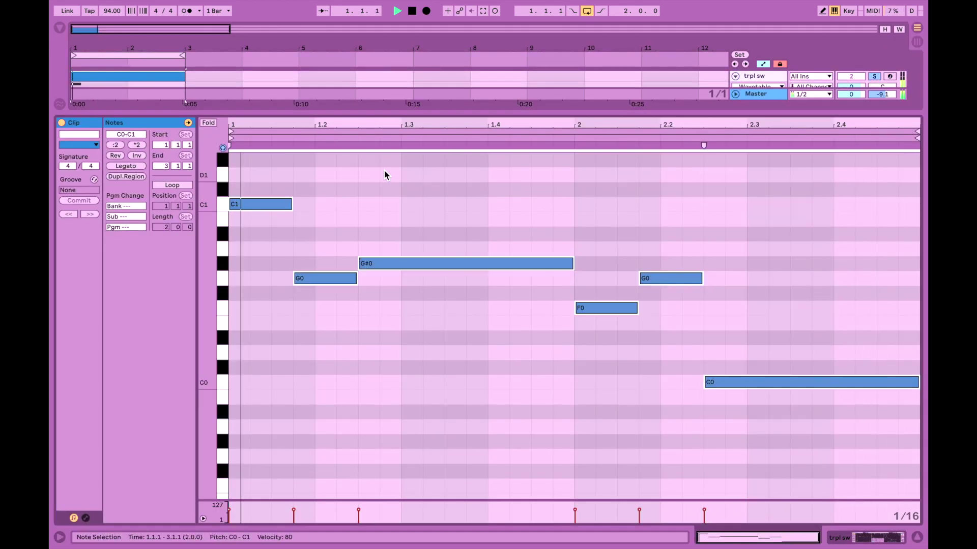
key(shift+Up)
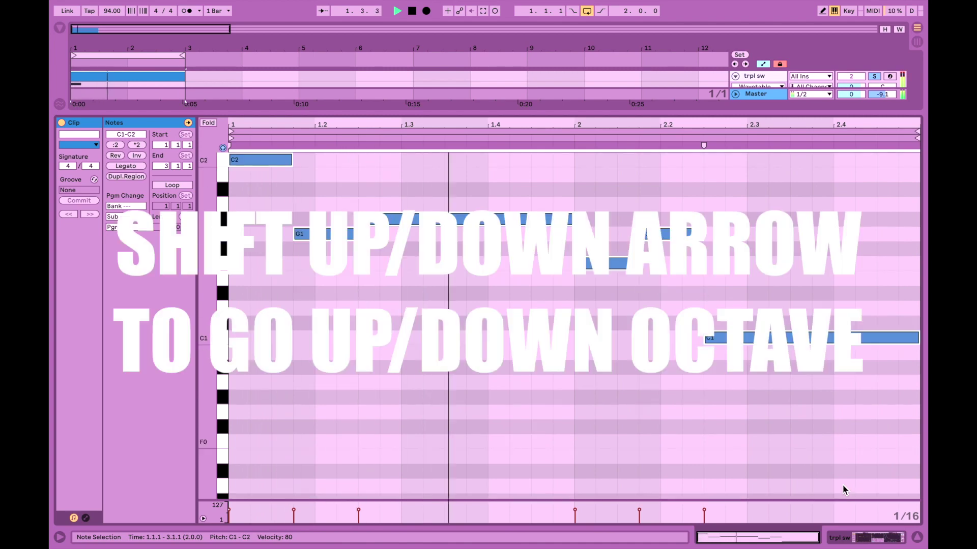
Lower the trpl sw track's volume to -5.0 dB and the song tempo to 90 BPM
click(866, 538)
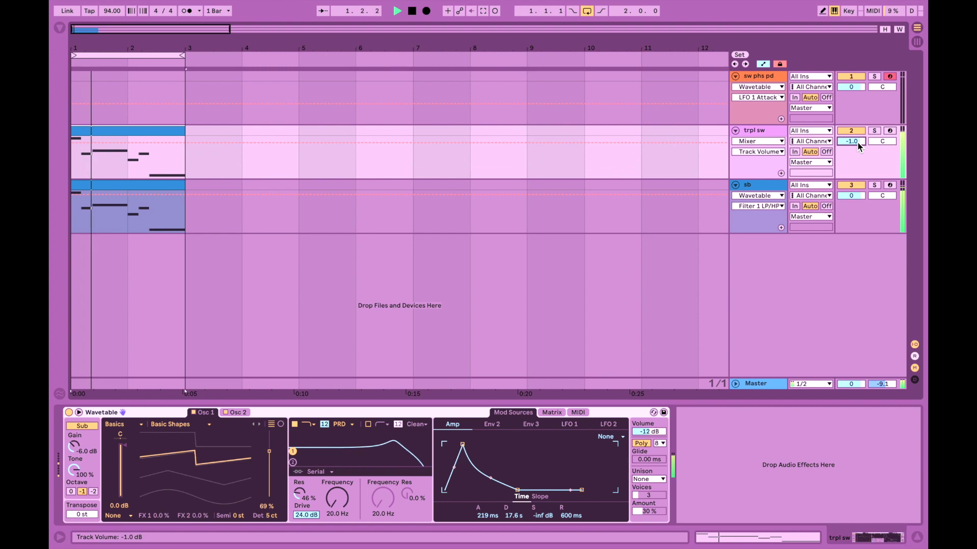
scroll(858, 143, down, 4)
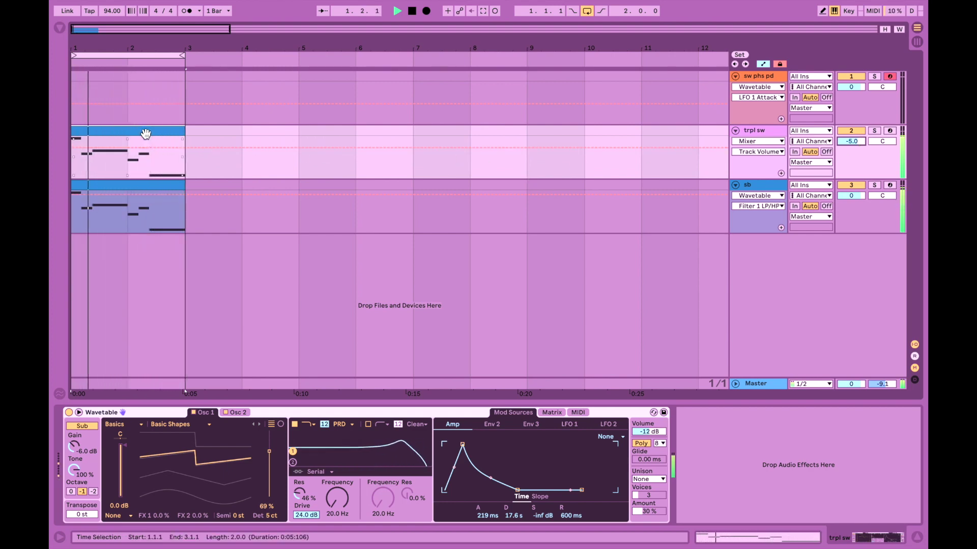
key(space)
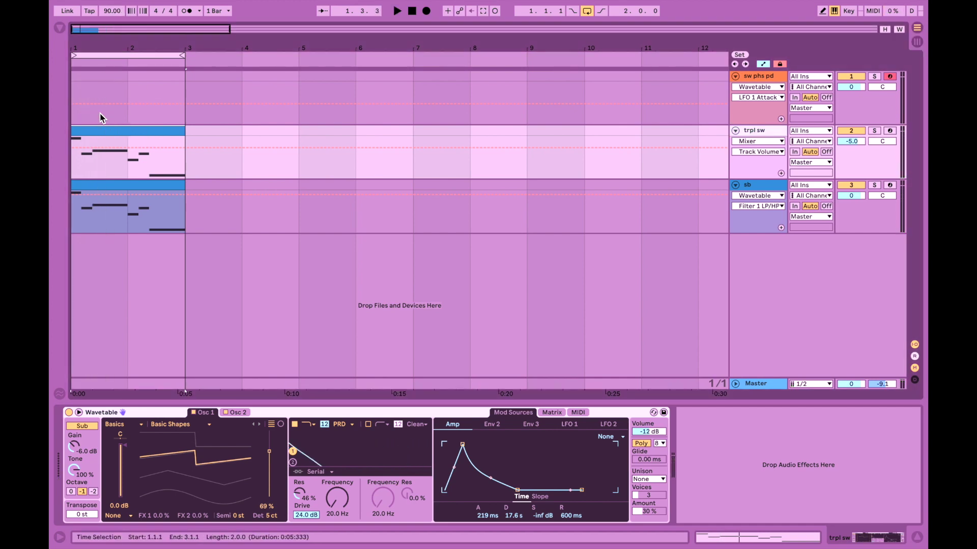
Paste the clip at the start of the sw phs pd track and solo that track during playback
click(78, 90)
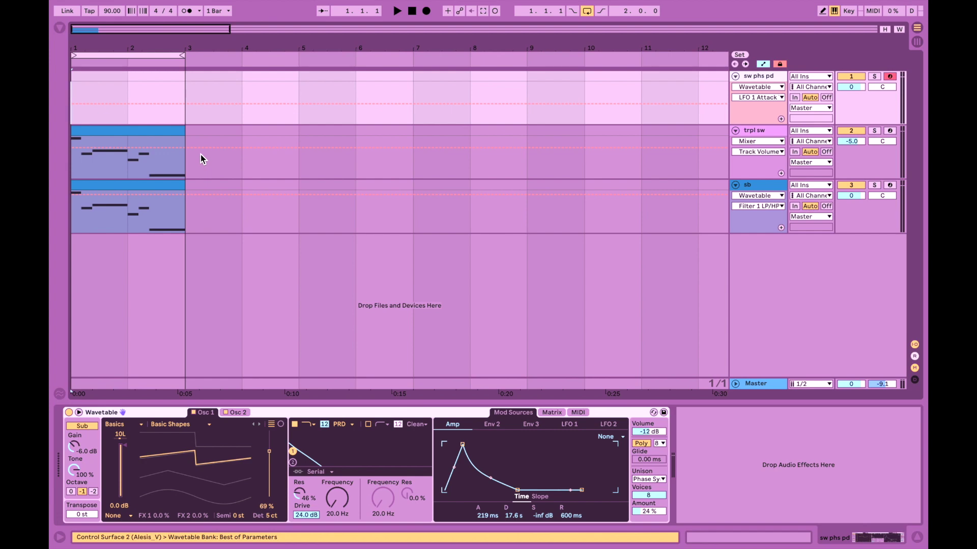
key(ctrl+v)
key(space)
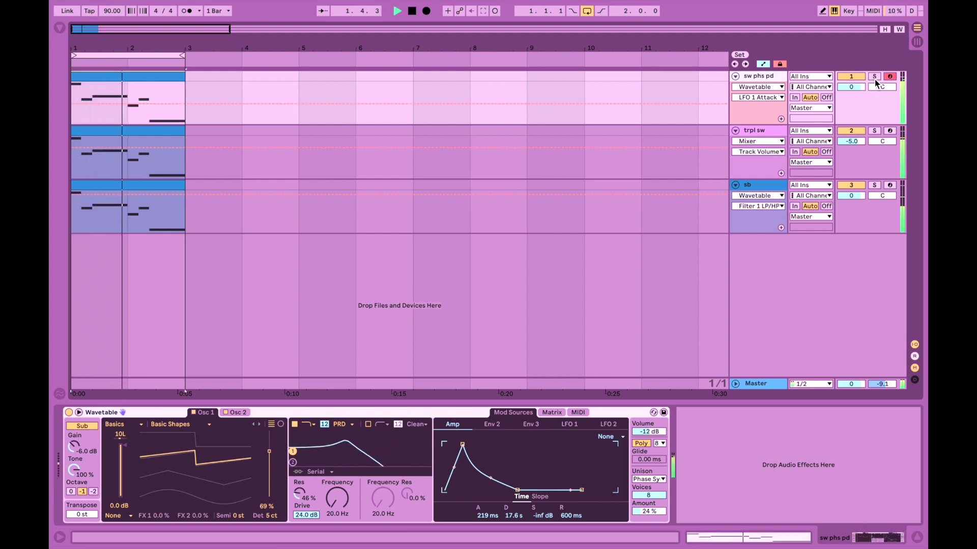
click(874, 79)
click(121, 114)
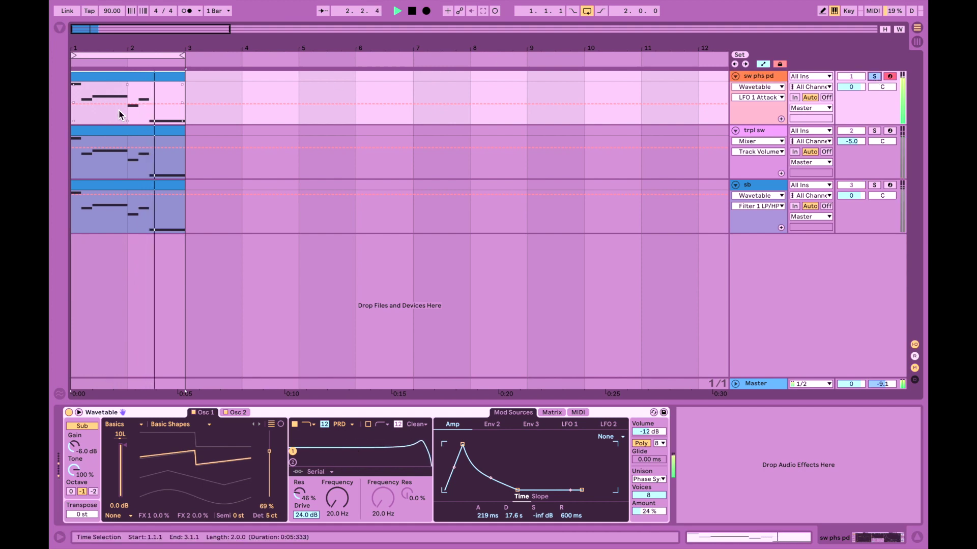
Build chords in the sw phs pd clip, adding D#2 over C2, C2 over the long G#1, G#1 over F1 and D#1 over C1
double_click(139, 77)
key(space)
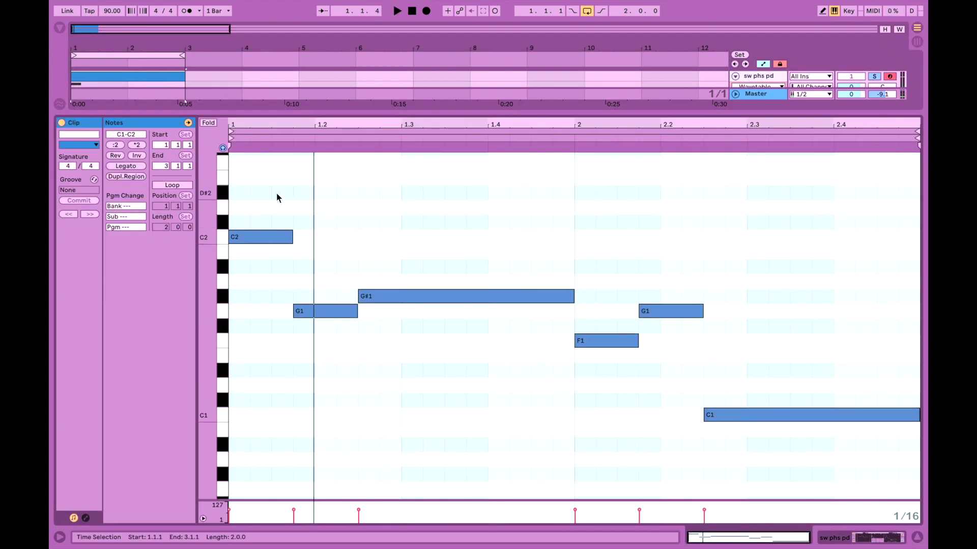
scroll(262, 188, up, 2)
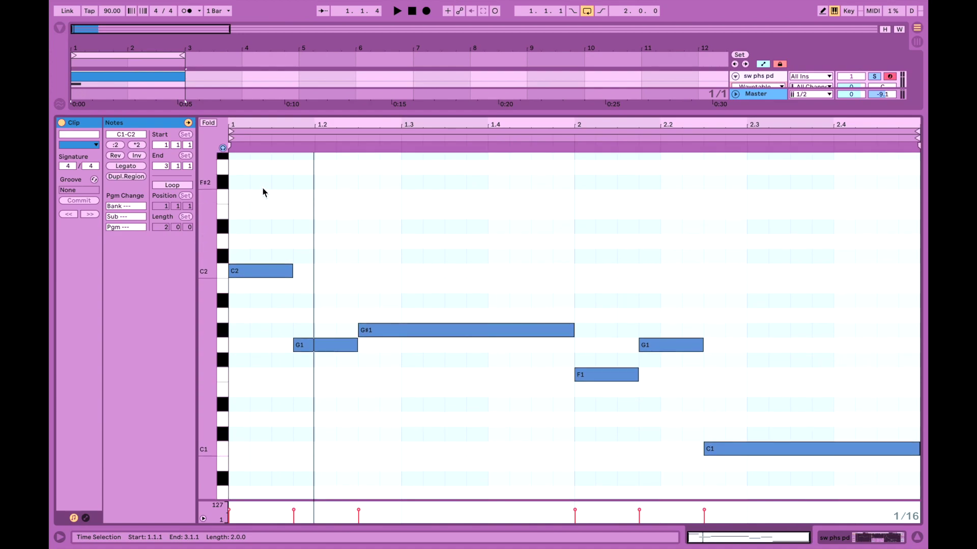
drag(256, 225, 779, 453)
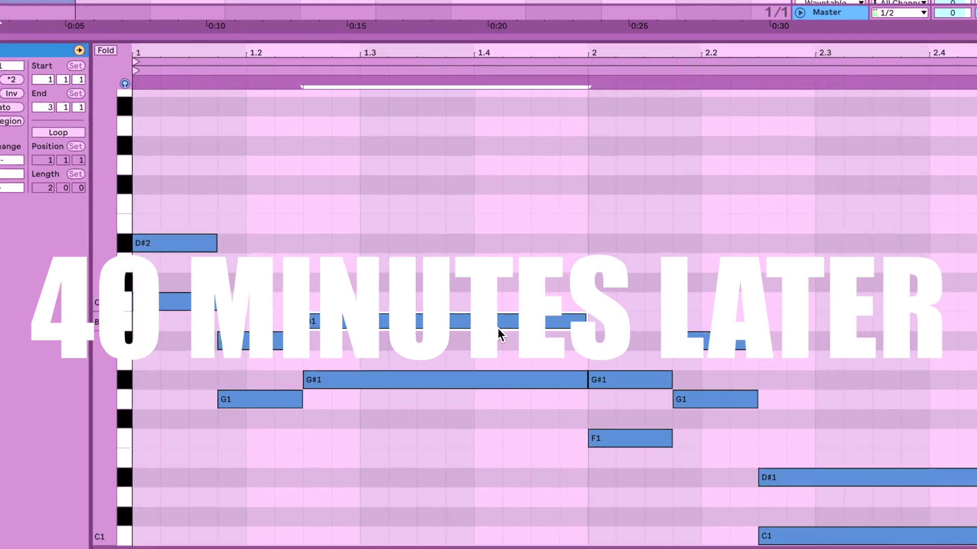
drag(497, 328, 497, 307)
Raise all chord notes in the sw phs pd clip by one octave
scroll(692, 330, down, 2)
click(707, 300)
key(super+a)
key(shift+Up)
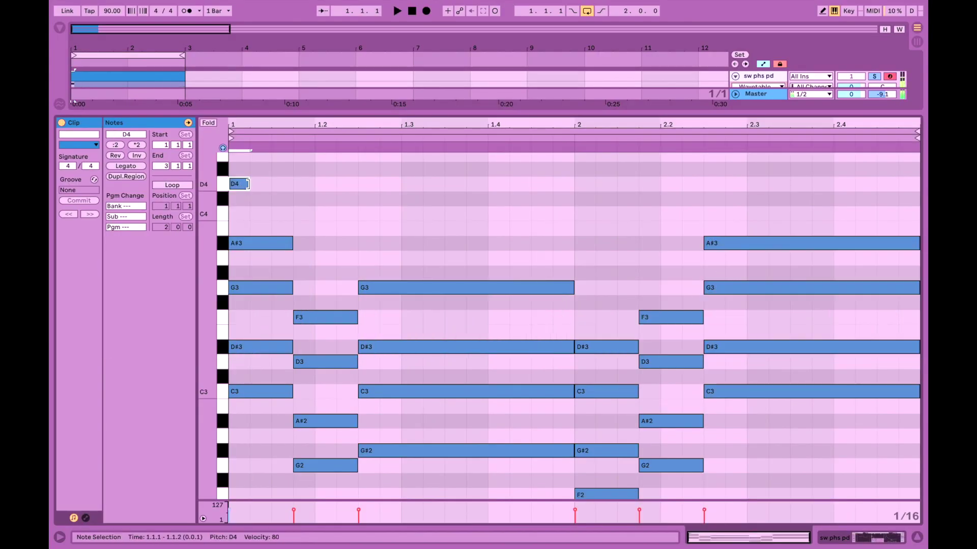
Lengthen the D4 note at the start of the clip to match the first chord and play the chords back
drag(248, 184, 292, 184)
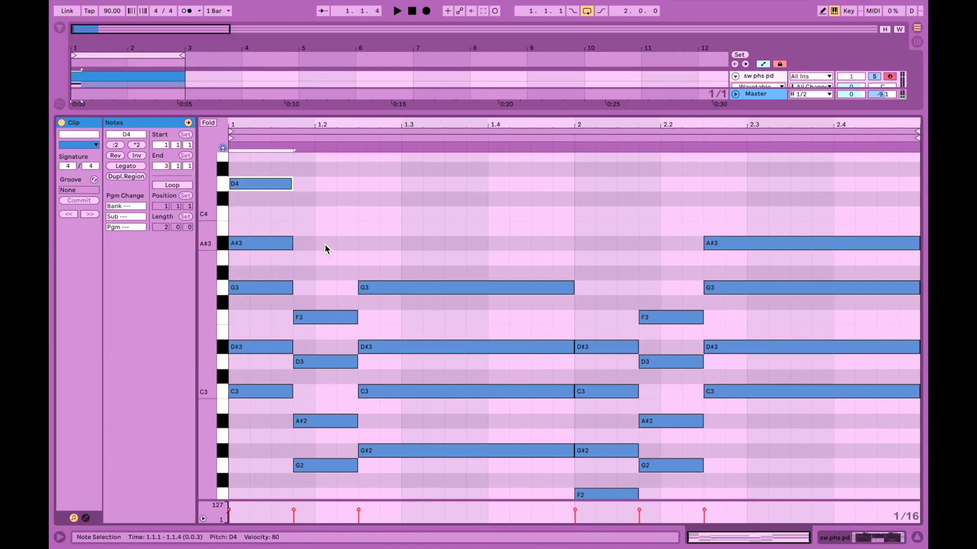
scroll(326, 283, down, 3)
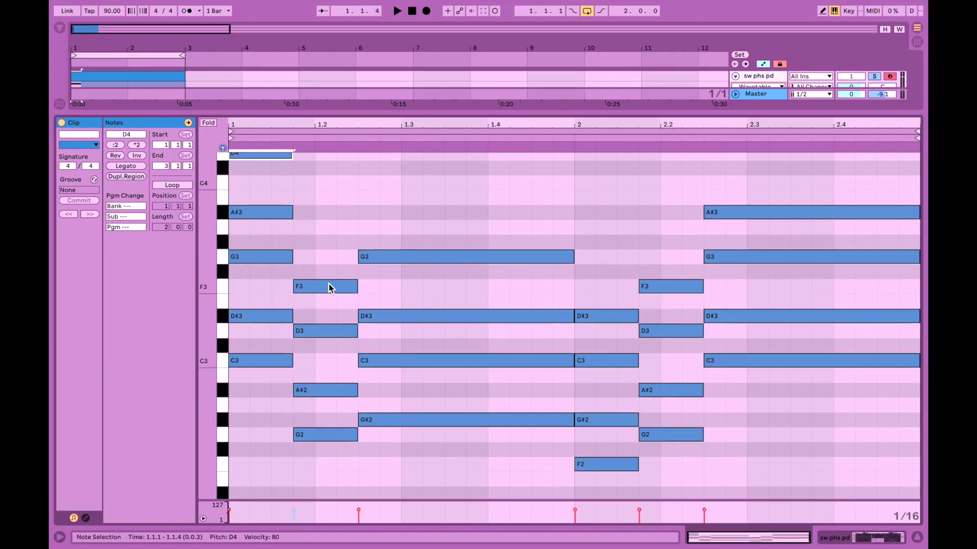
scroll(327, 285, up, 2)
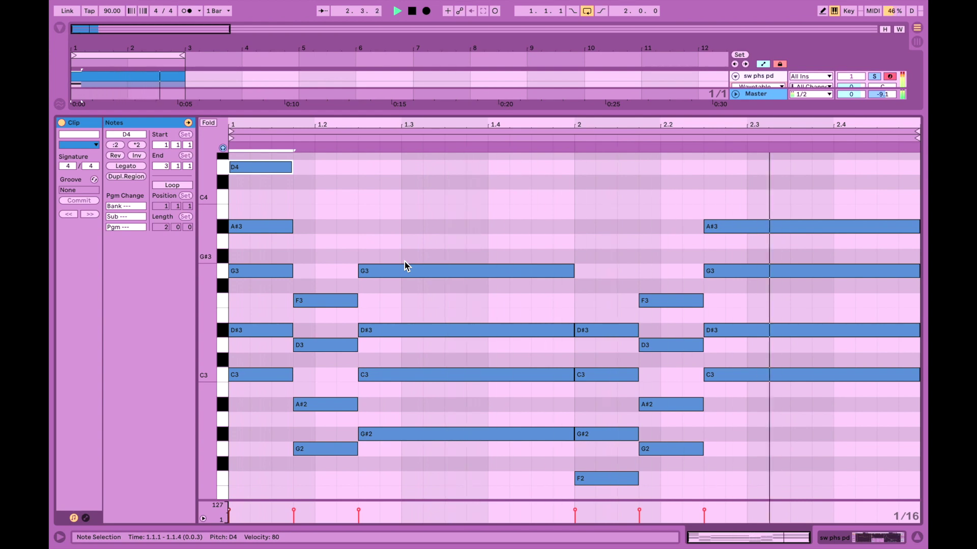
Unsolo the sw phs pd track, play all tracks together and lower its volume to -2.0 dB
key(shift+Tab)
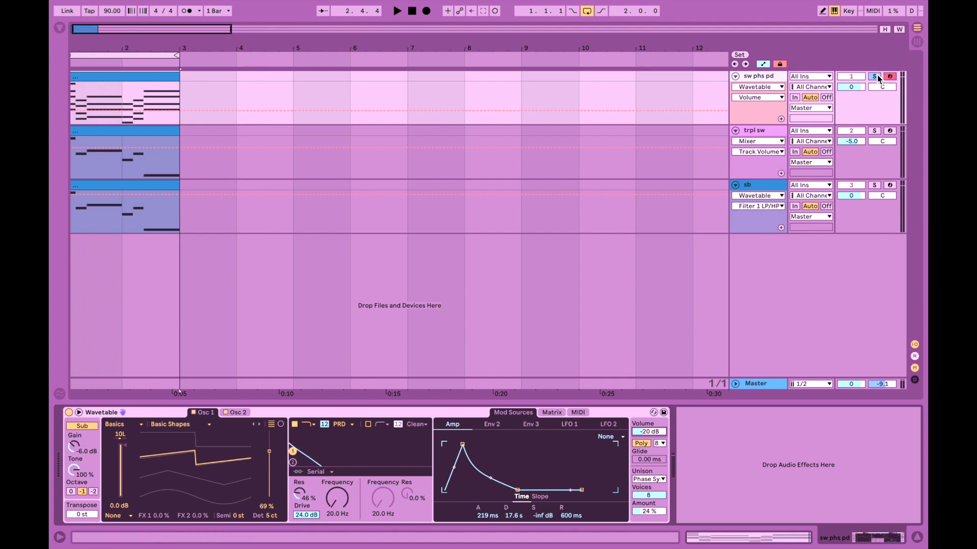
key(ctrl+a)
key(space)
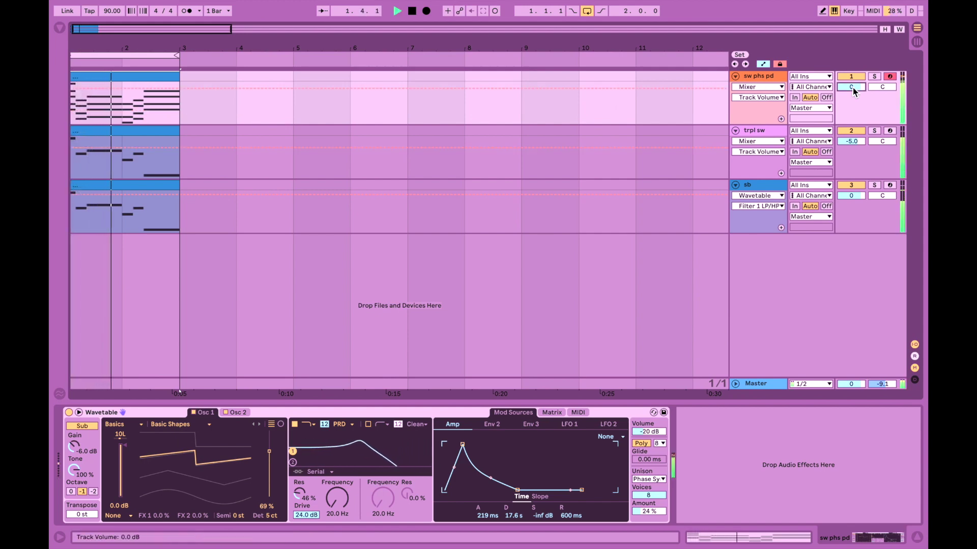
drag(853, 87, 852, 90)
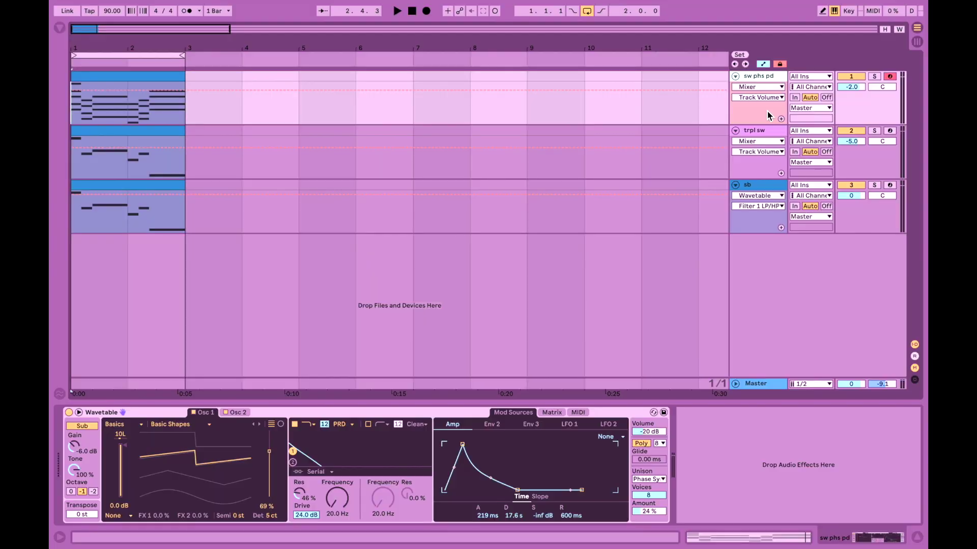
Duplicate the sw phs pd track and delete the clip from the upper copy
click(234, 159)
click(147, 73)
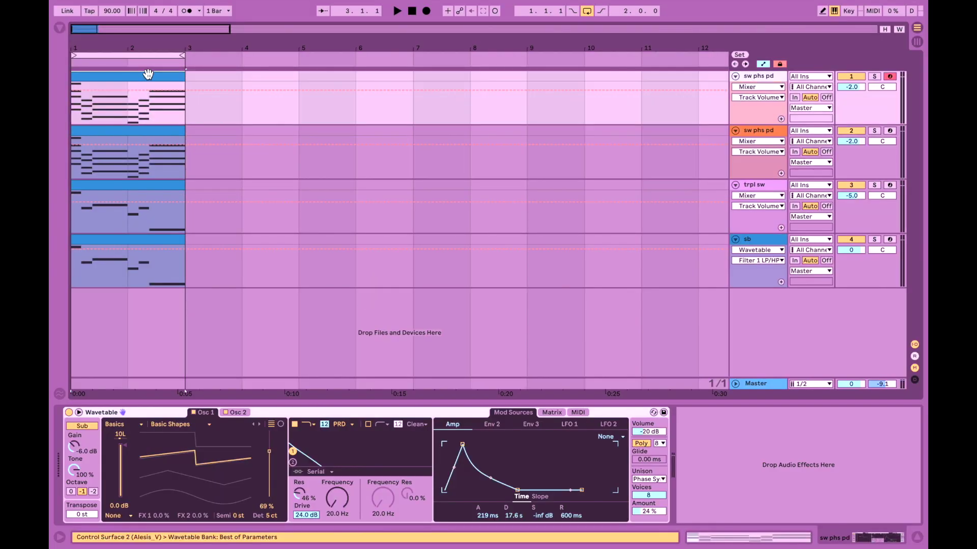
key(Delete)
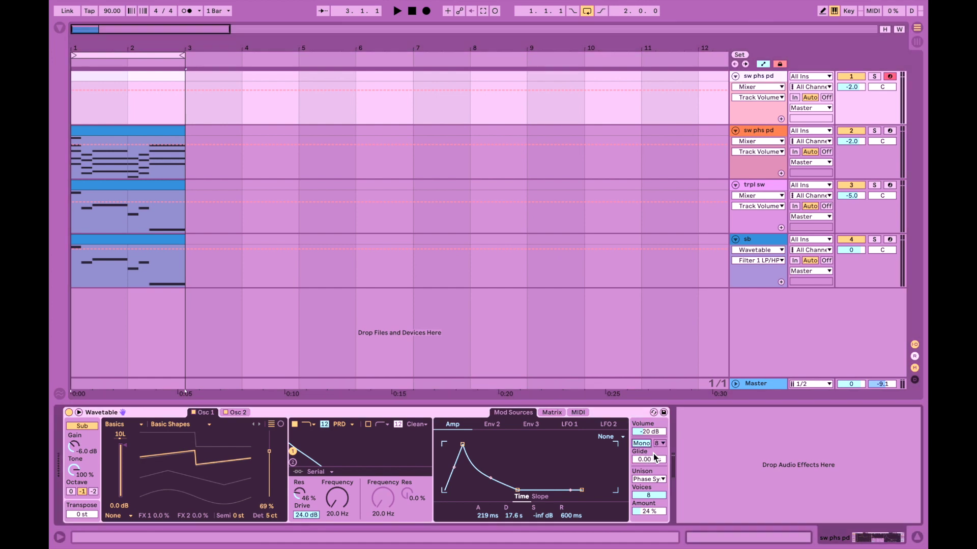
Set Wavetable to Mono with 60.3 ms glide, amp attack 155 ms, decay 589 ms, sustain -6.1 dB, and filter 1 frequency 1.05 kHz
click(78, 413)
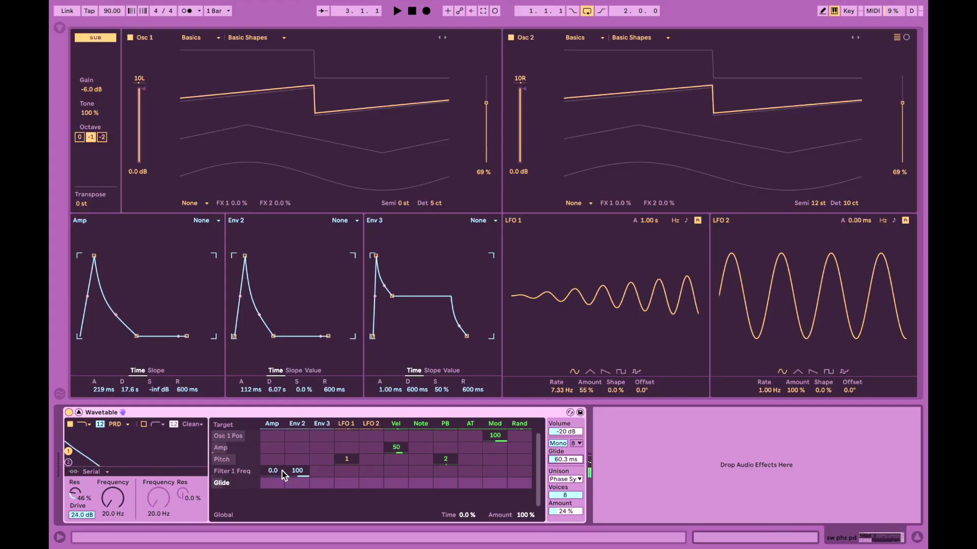
drag(158, 391, 158, 384)
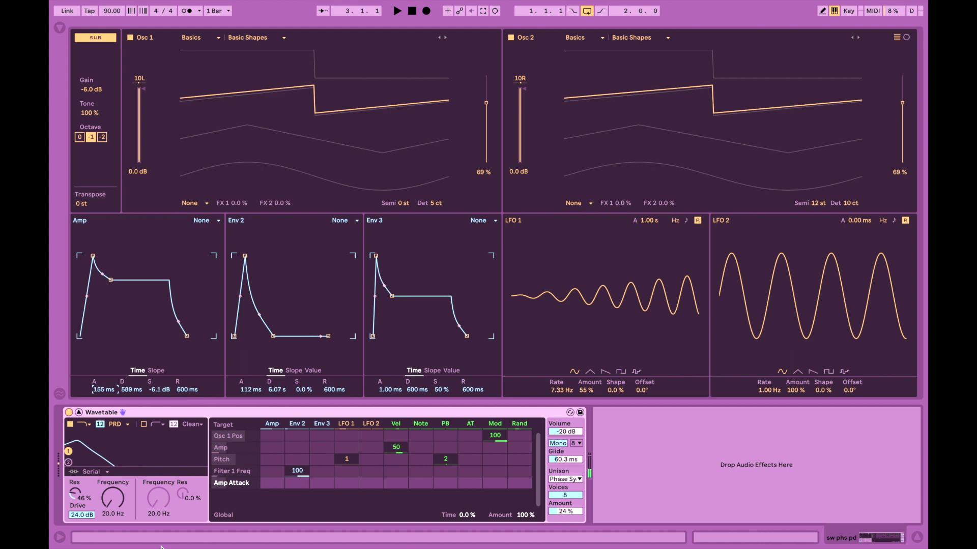
drag(116, 501, 116, 492)
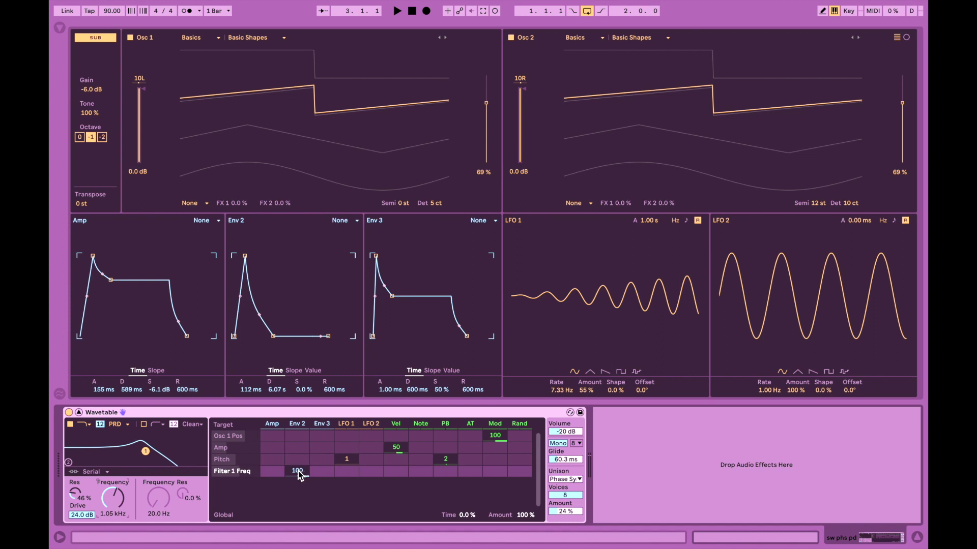
Lower Env 2's peak value, shorten its decay to 683 ms and raise the filter 1 frequency to 1.82 kHz
click(312, 370)
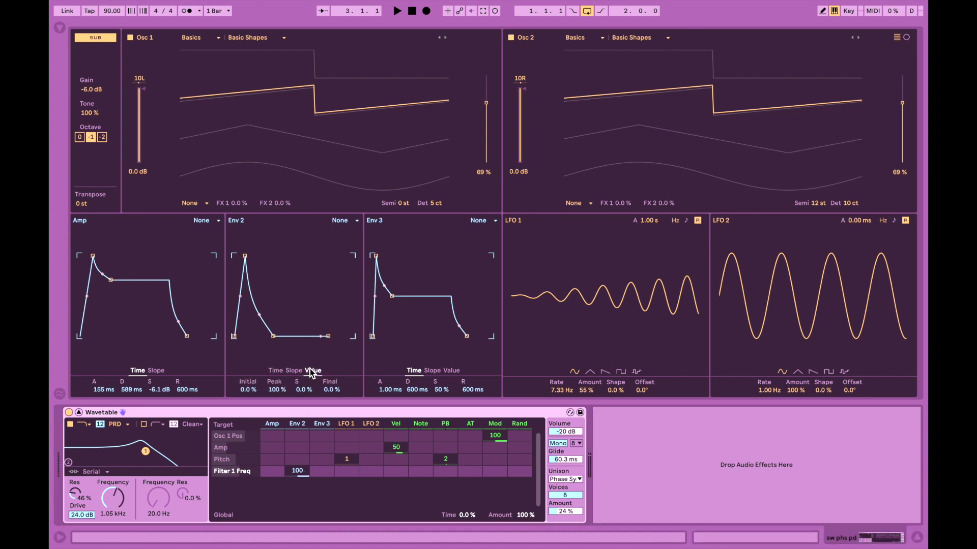
drag(281, 391, 281, 404)
click(280, 390)
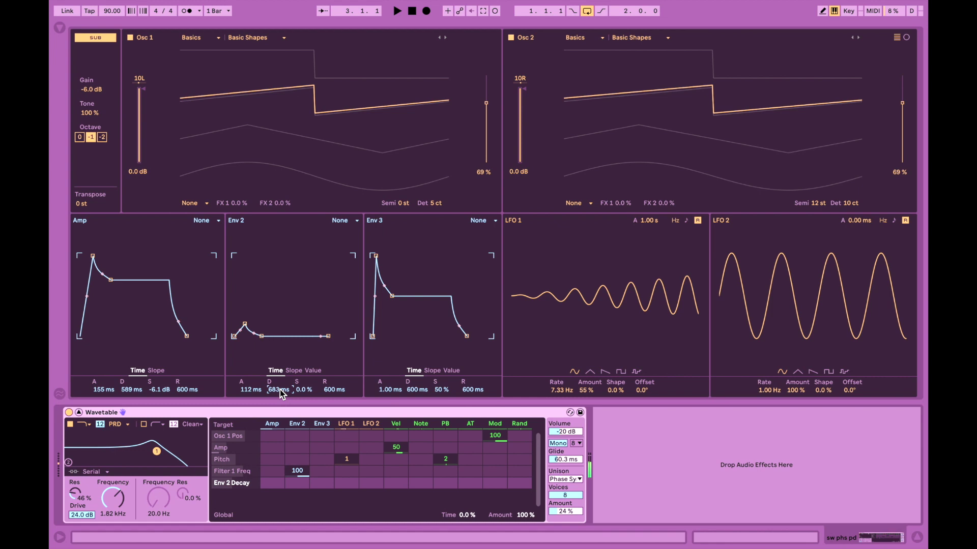
Change the unison mode to Noise with 2 voices, and switch off the sub and oscillator 2
click(571, 480)
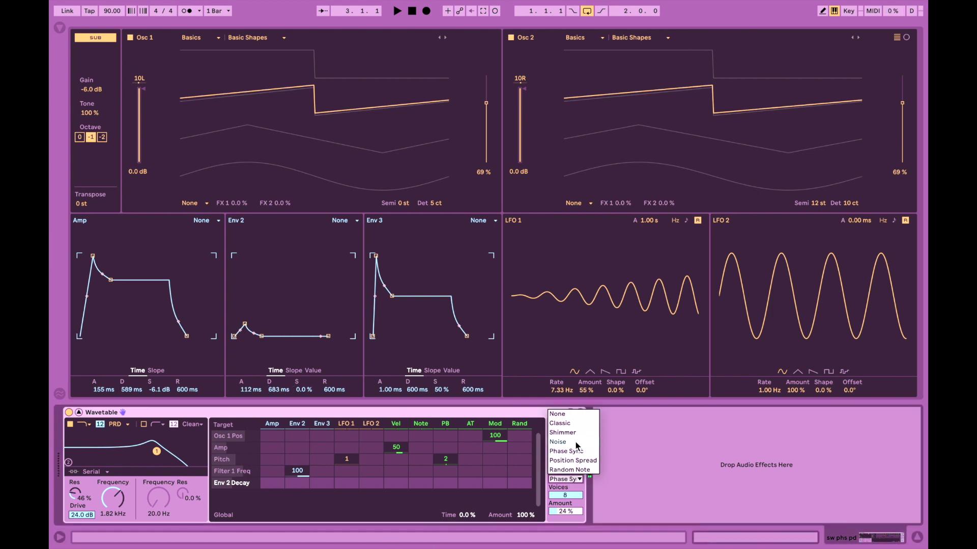
click(558, 442)
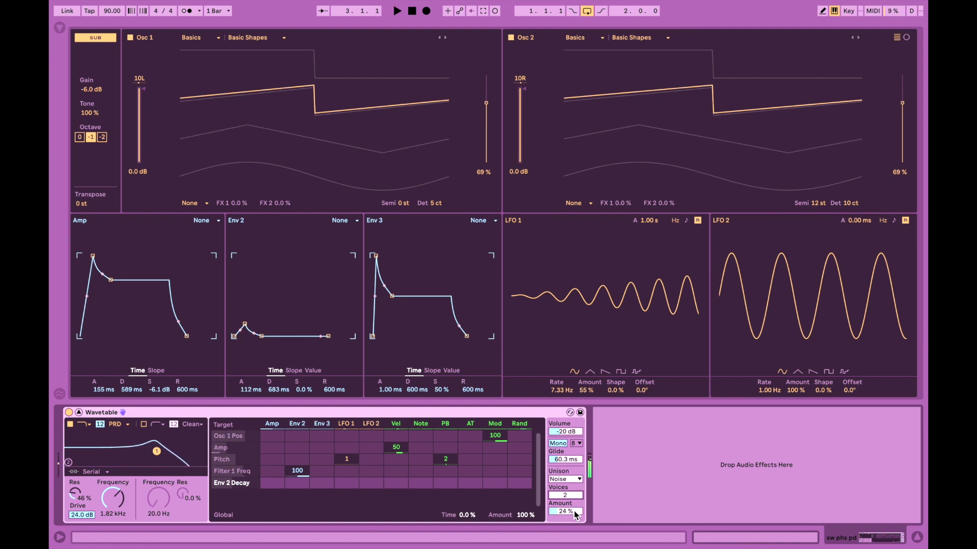
click(511, 38)
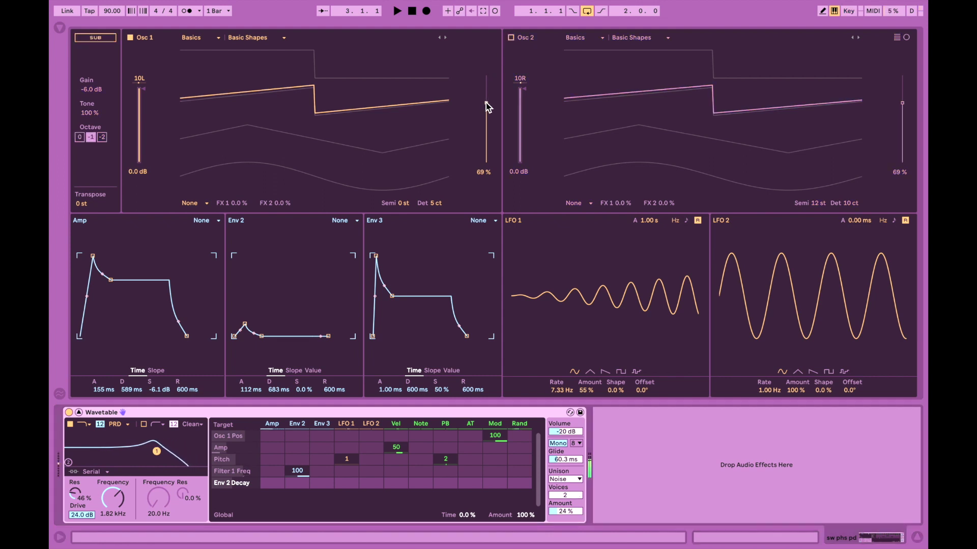
Set oscillator 1's wavetable to Sub 2 with its position at 56 %
mouse_move(487, 107)
mouse_down()
mouse_move(484, 136)
mouse_move(484, 96)
mouse_move(486, 118)
mouse_up()
click(445, 38)
click(447, 35)
click(446, 37)
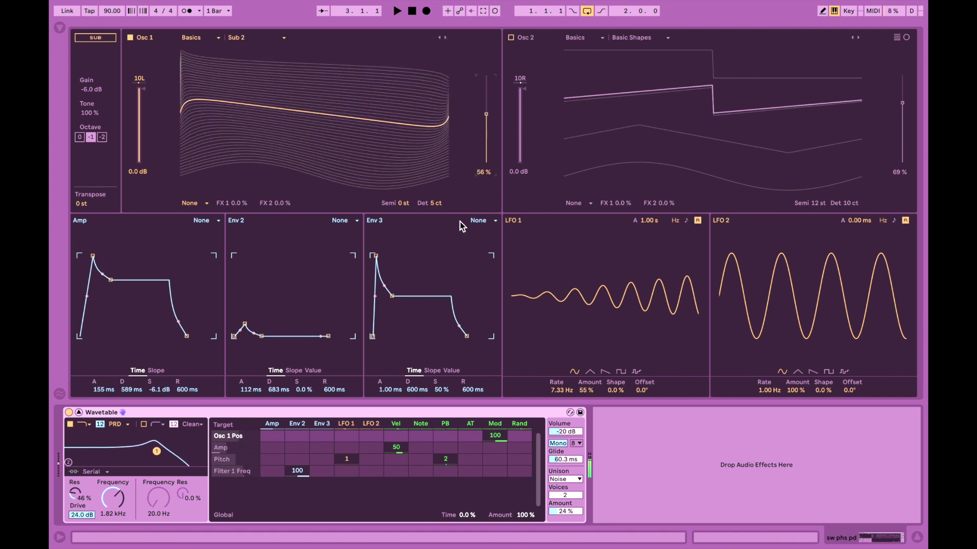
Collapse the expanded Wavetable view and create a two-bar MIDI clip on the upper sw phs pd track
click(80, 413)
click(175, 93)
double_click(175, 93)
Draw the lead melody D5, C5, A#4, long G4, F4, D#4, F4, long G4 across the two bars and play it
click(239, 228)
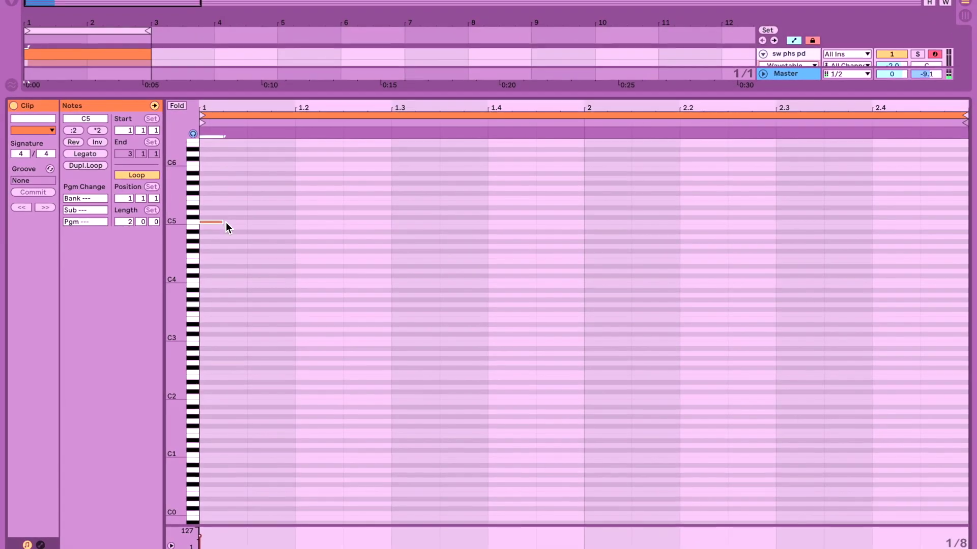
click(275, 236)
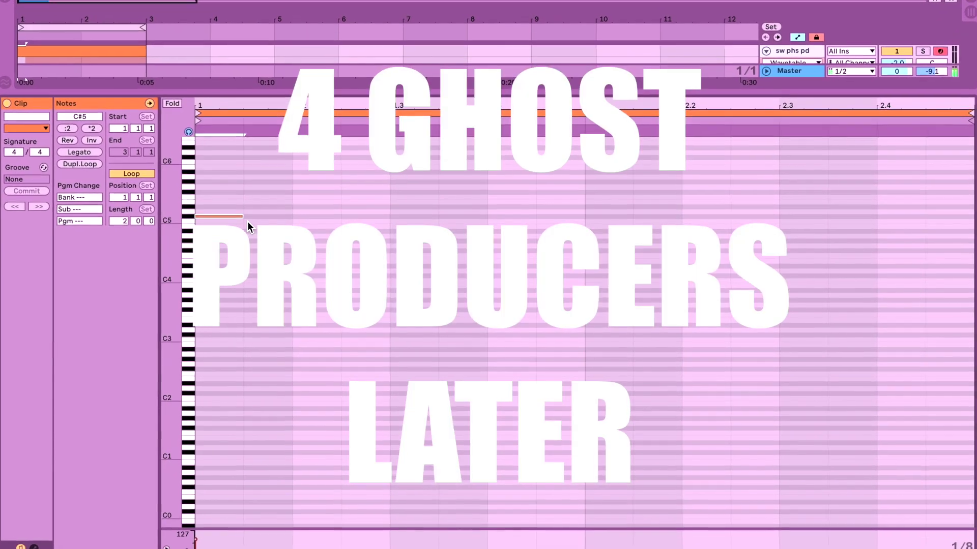
click(318, 245)
drag(354, 244, 564, 243)
click(621, 254)
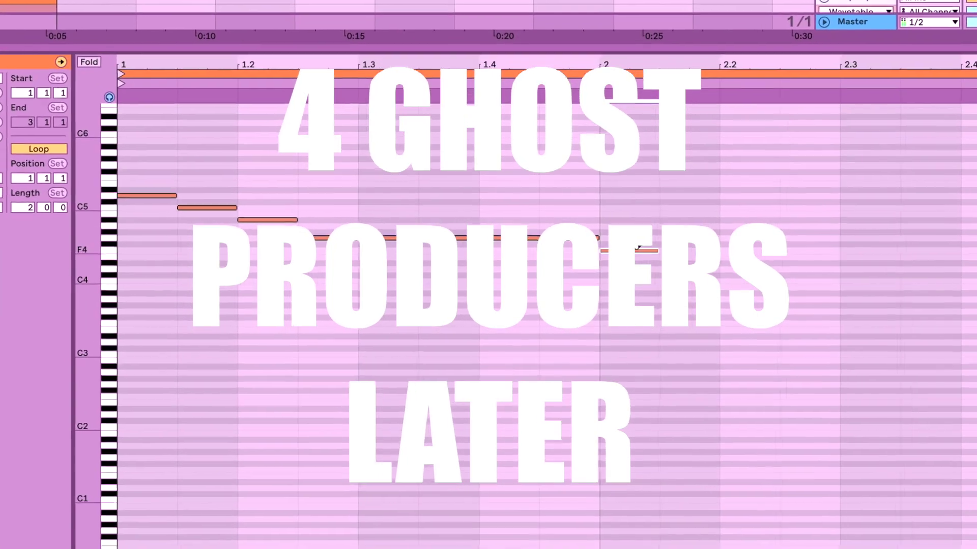
click(672, 265)
click(730, 254)
drag(845, 231, 966, 231)
key(space)
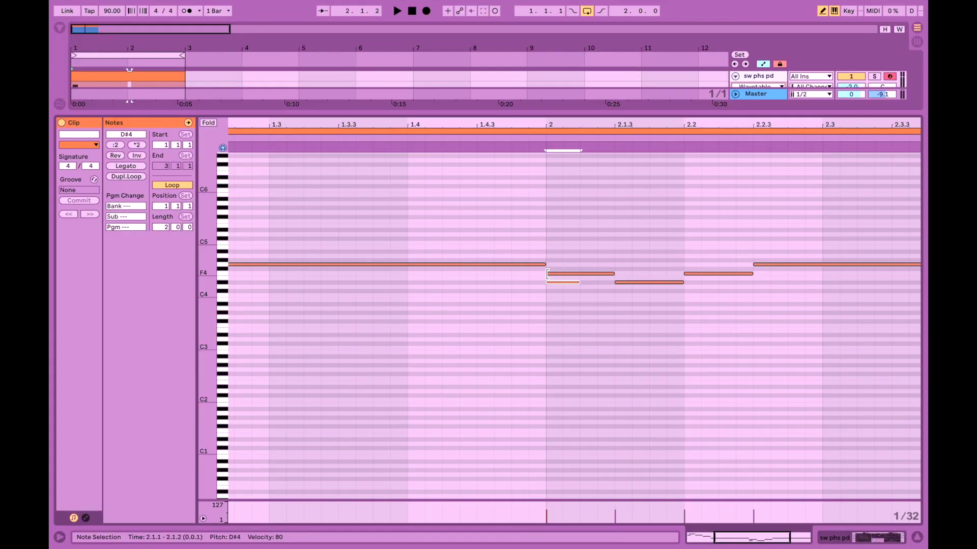
Delay the starts of the bar 2 F4 and the first long G4, add a short F4 before that G4, and play the melody
drag(548, 273, 572, 269)
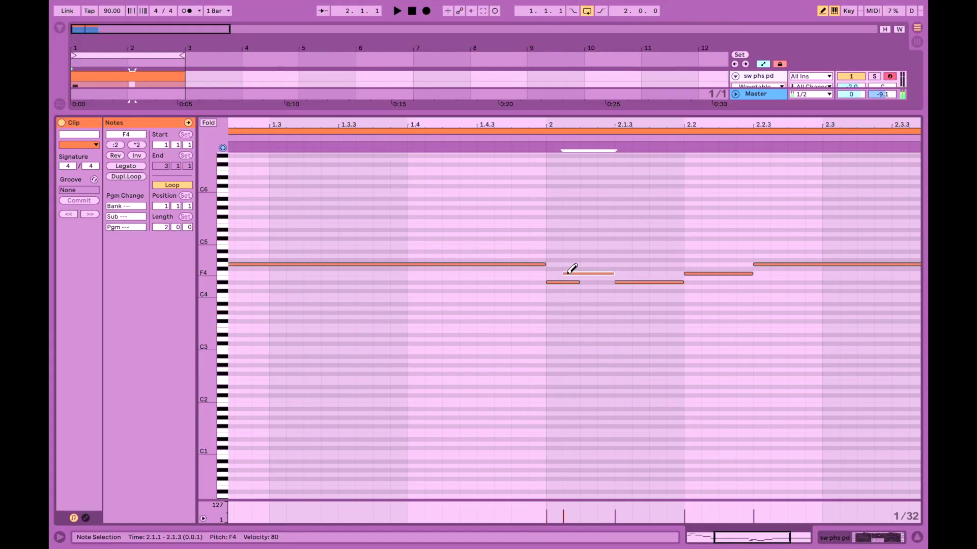
scroll(571, 269, left, 3)
scroll(571, 268, up, 1)
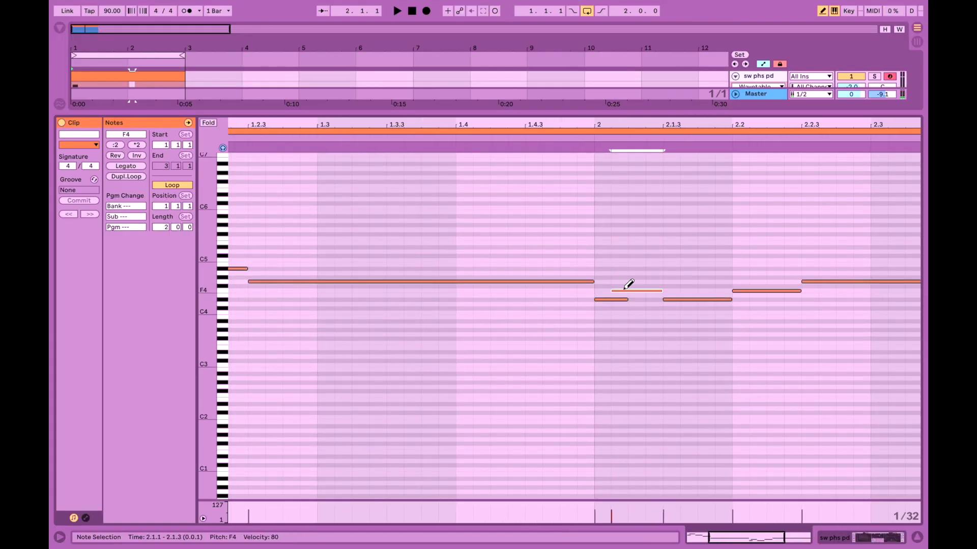
scroll(620, 293, left, 3)
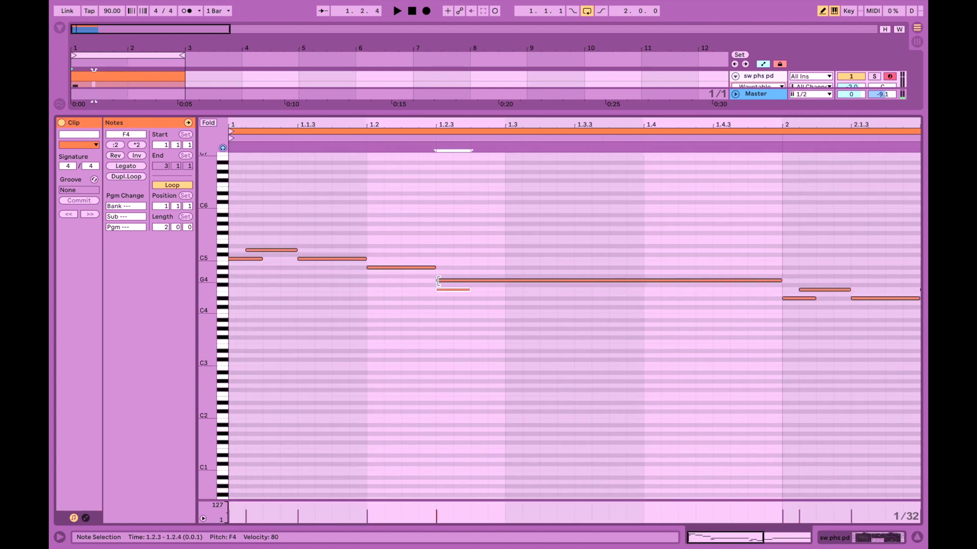
click(438, 290)
drag(437, 280, 453, 280)
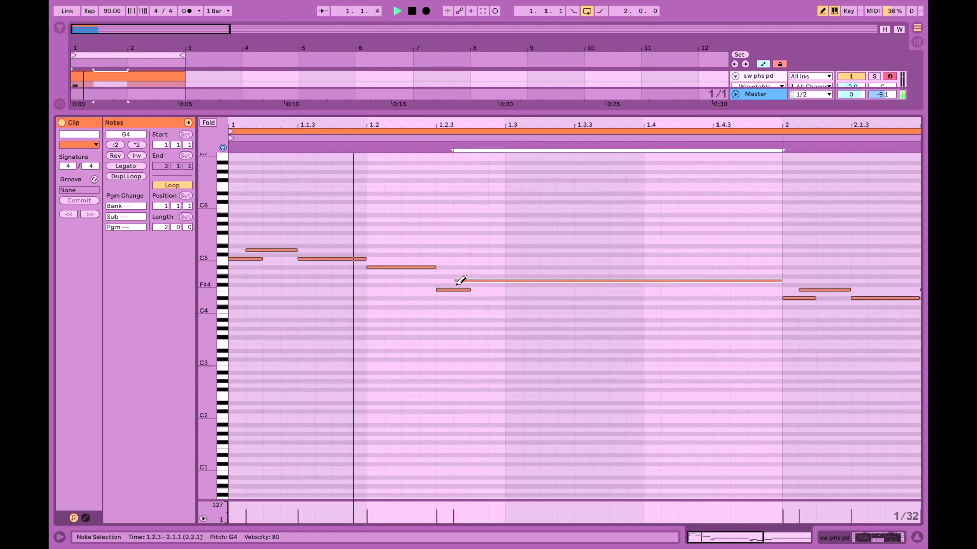
key(space)
key(space)
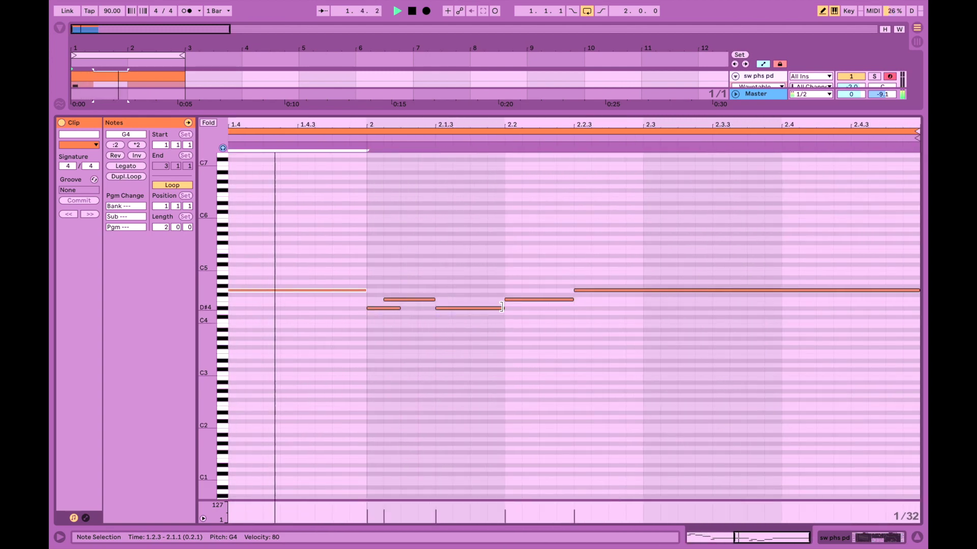
Set unison to Classic at 27 %, glide to 97.7 ms, filter resonance to 63 % and LFO 1 amount to 39 %, and toggle oscillator 2
key(space)
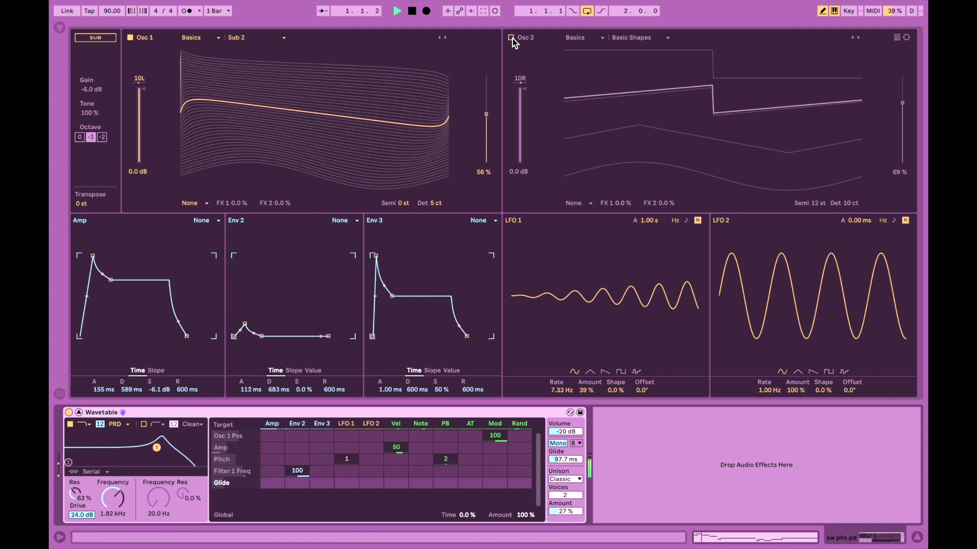
click(512, 38)
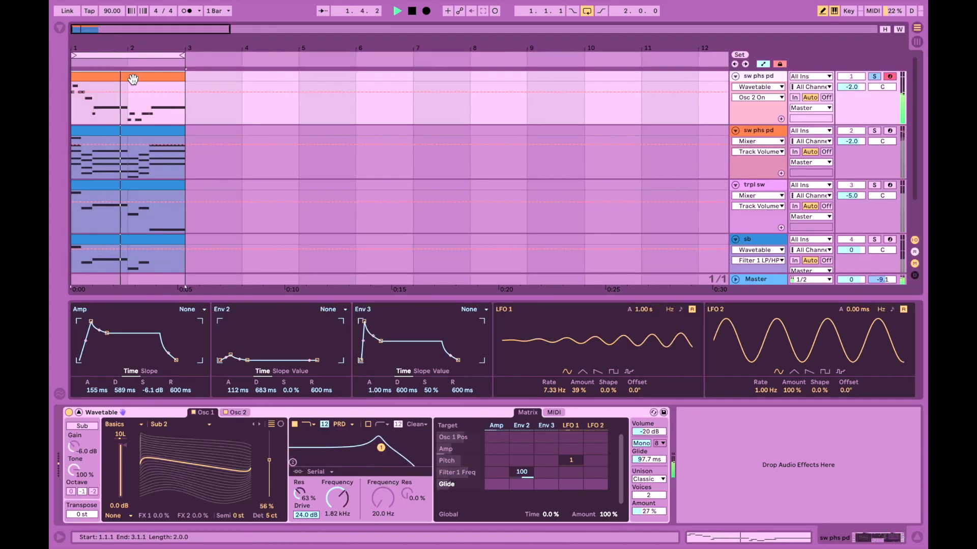
Open the lead clip on the upper sw phs pd track and transpose all its notes down one octave
double_click(133, 79)
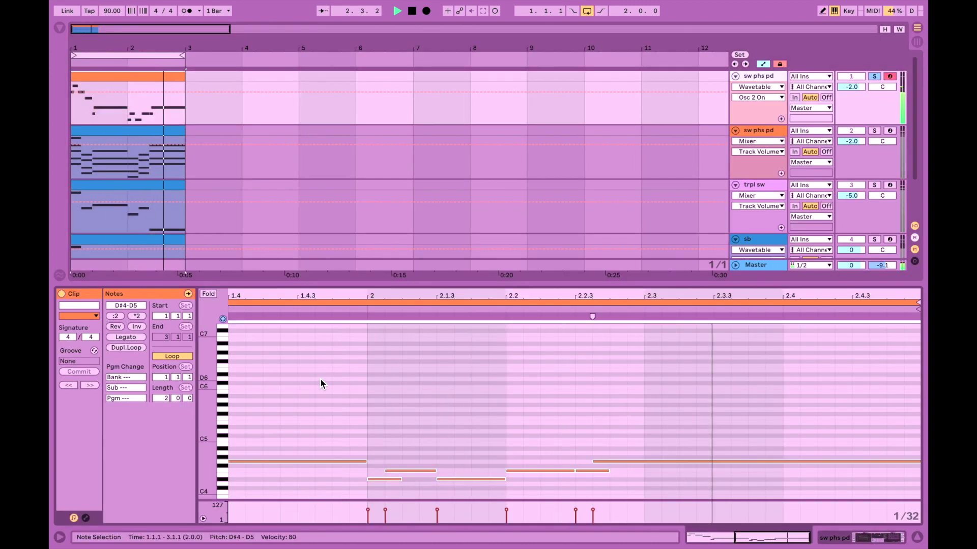
key(shift+Down)
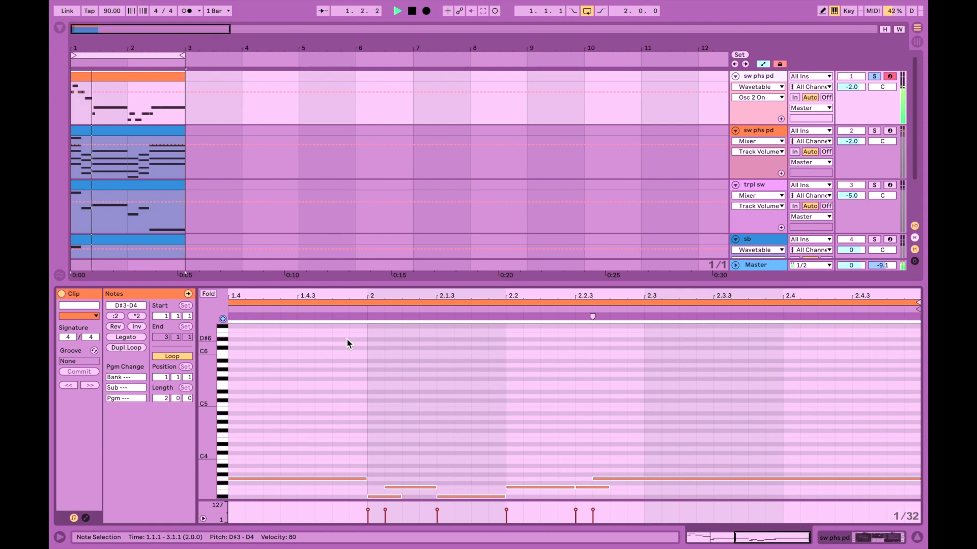
Shorten the lead's amp envelope attack to 8.39 ms and its Env 2 attack to 2.86 ms
key(shift+Tab)
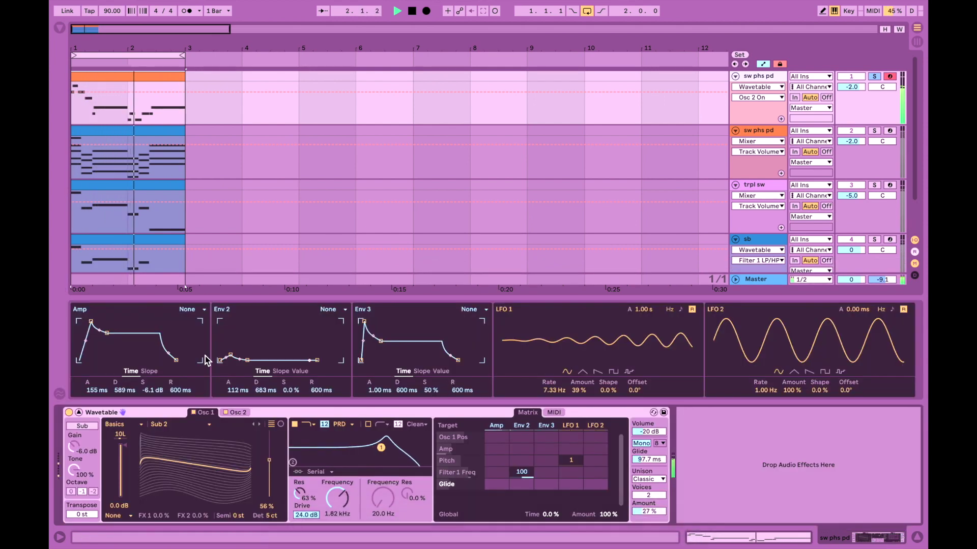
mouse_move(96, 390)
mouse_down()
mouse_move(97, 407)
mouse_move(102, 394)
mouse_up()
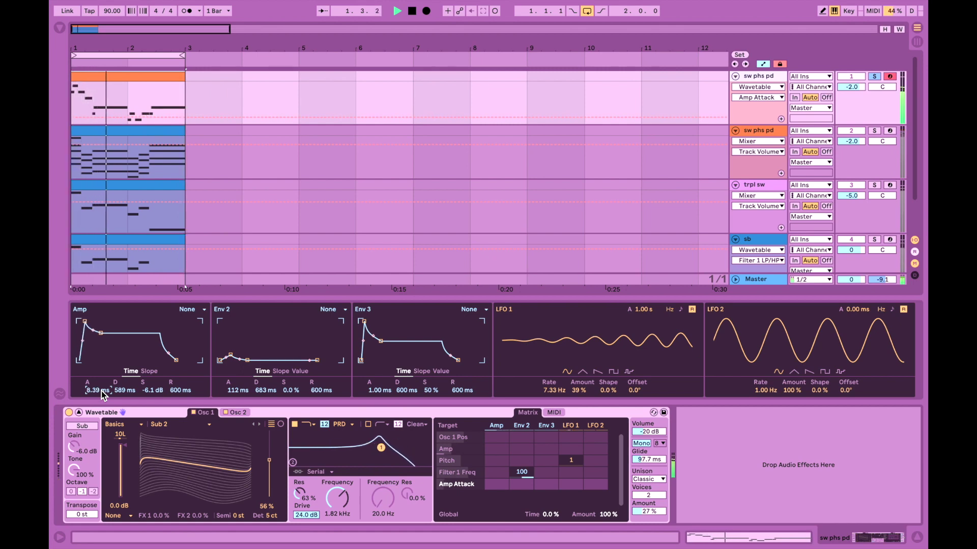
drag(238, 390, 238, 422)
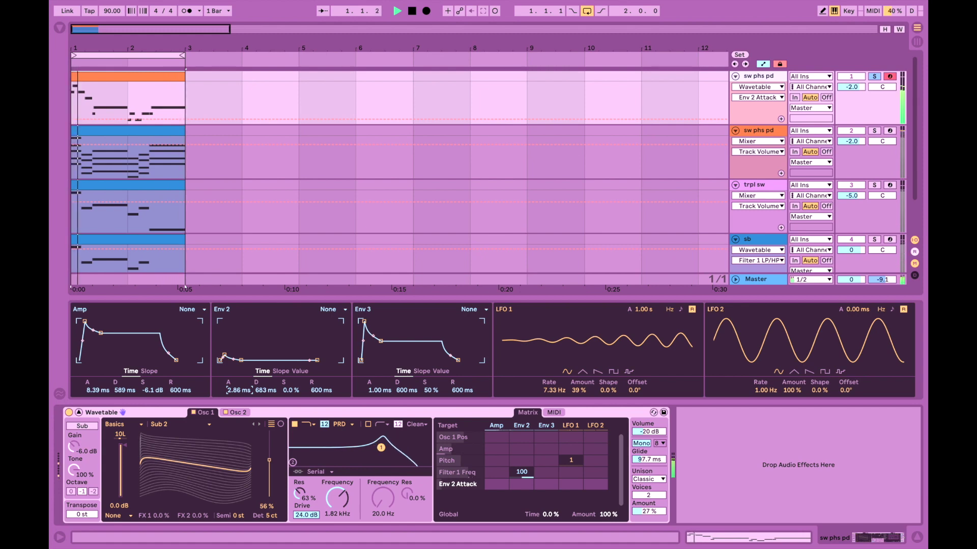
drag(238, 390, 238, 388)
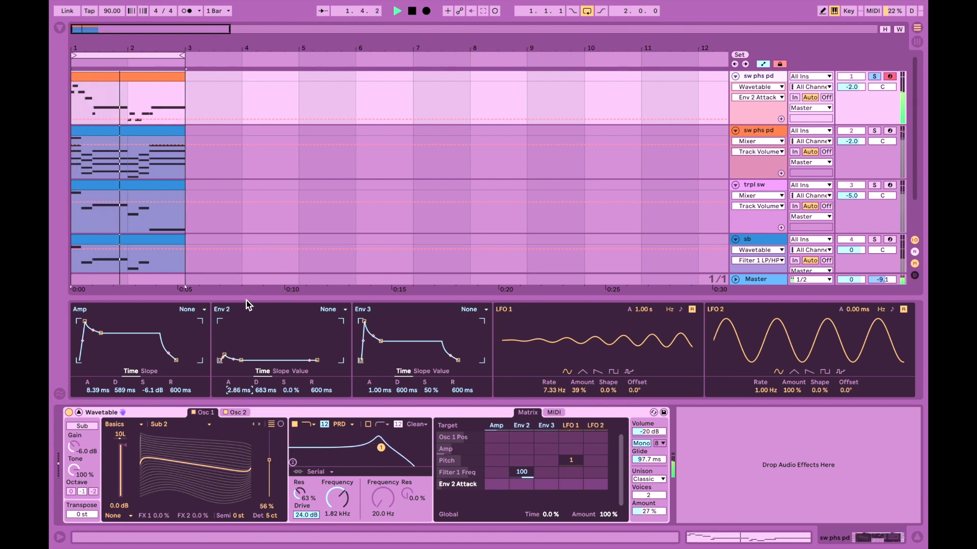
Unsolo the lead track, lower the second sw phs pd track to -6.0 dB and trpl sw to -8.0 dB, and audition the loop
drag(247, 305, 247, 330)
click(851, 86)
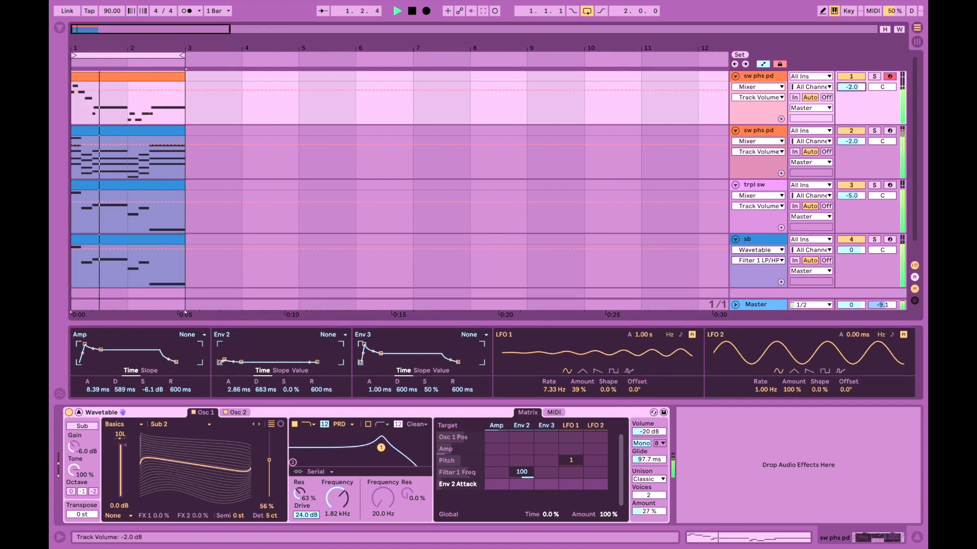
drag(855, 143, 855, 149)
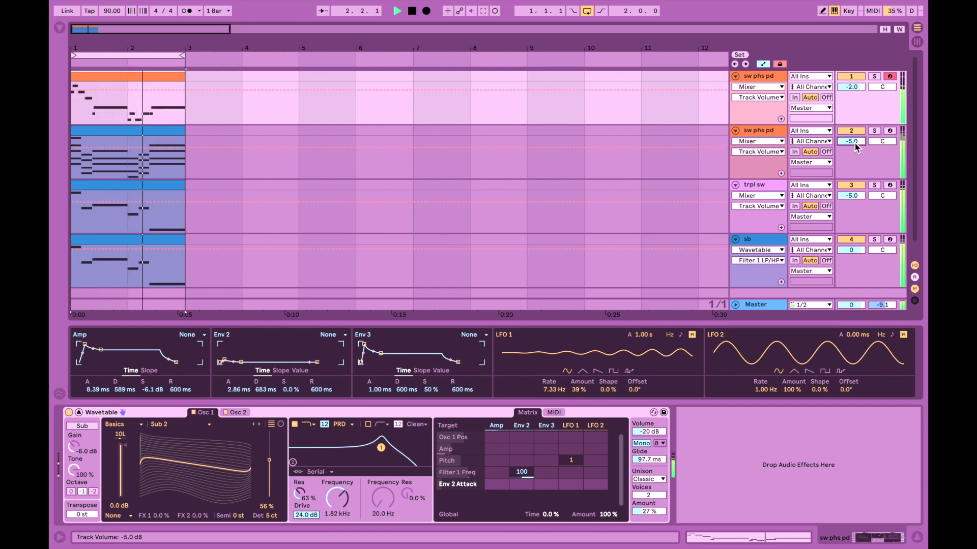
drag(855, 195, 856, 197)
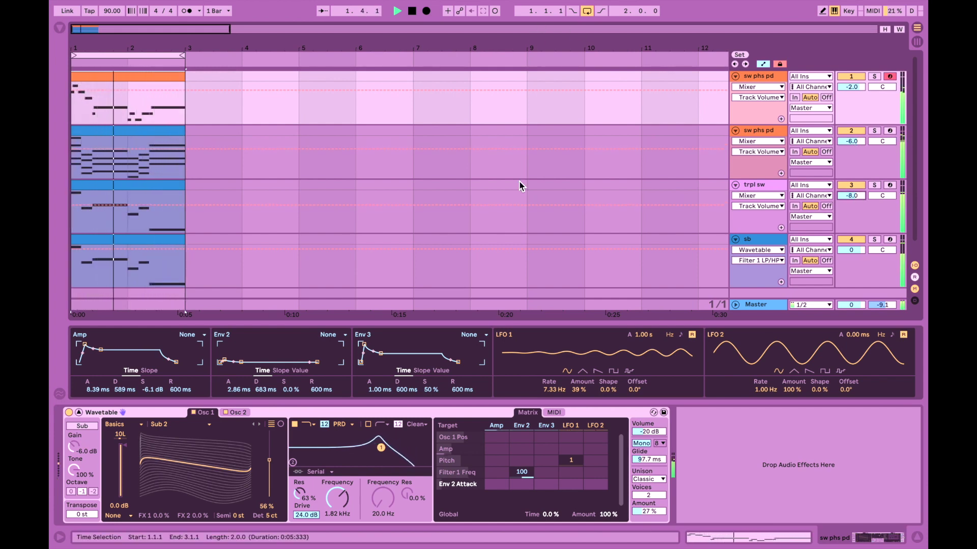
scroll(519, 186, down, 1)
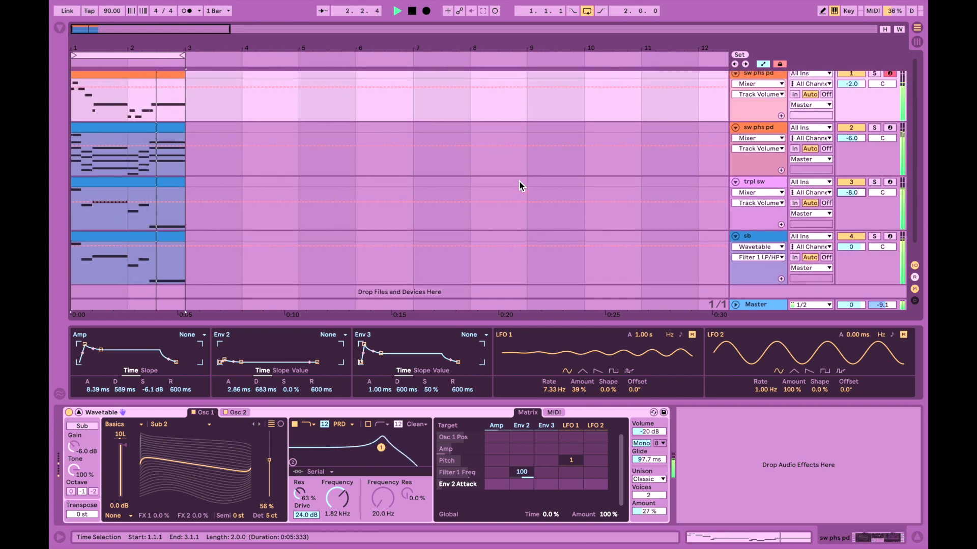
key(space)
scroll(810, 102, up, 1)
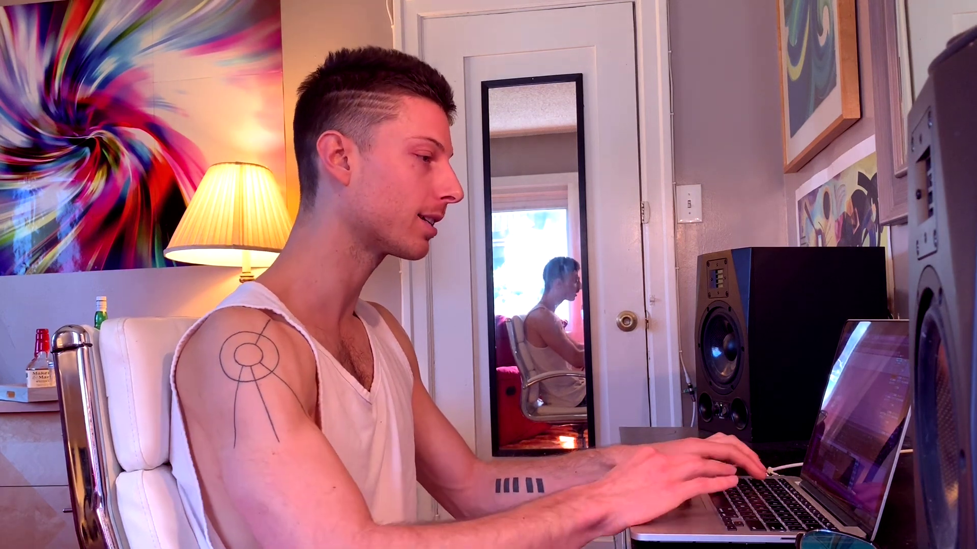
On the moogesque Wavetable, turn off oscillator 2, modulate Osc 1 position with Env 3 at 100, and set its base position to 0 %
right_click(757, 133)
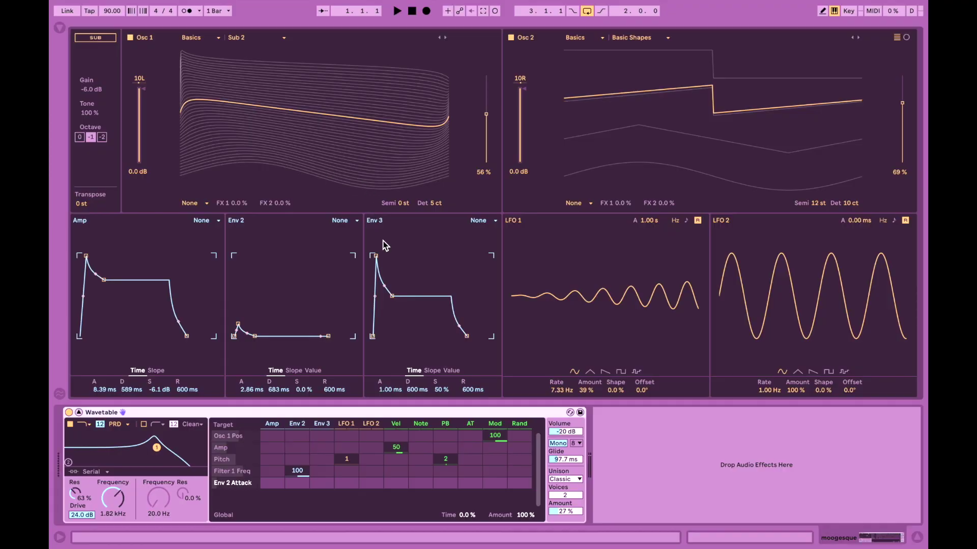
click(487, 116)
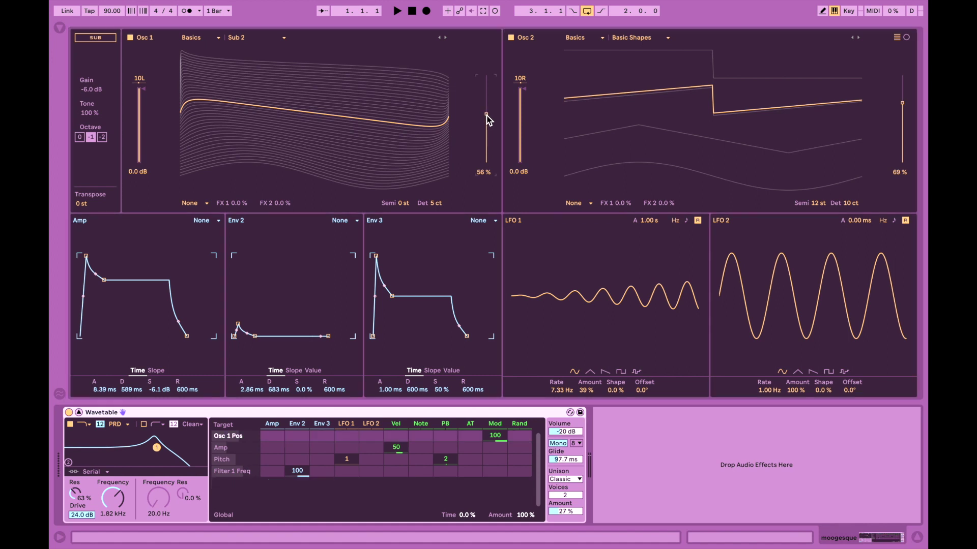
click(511, 39)
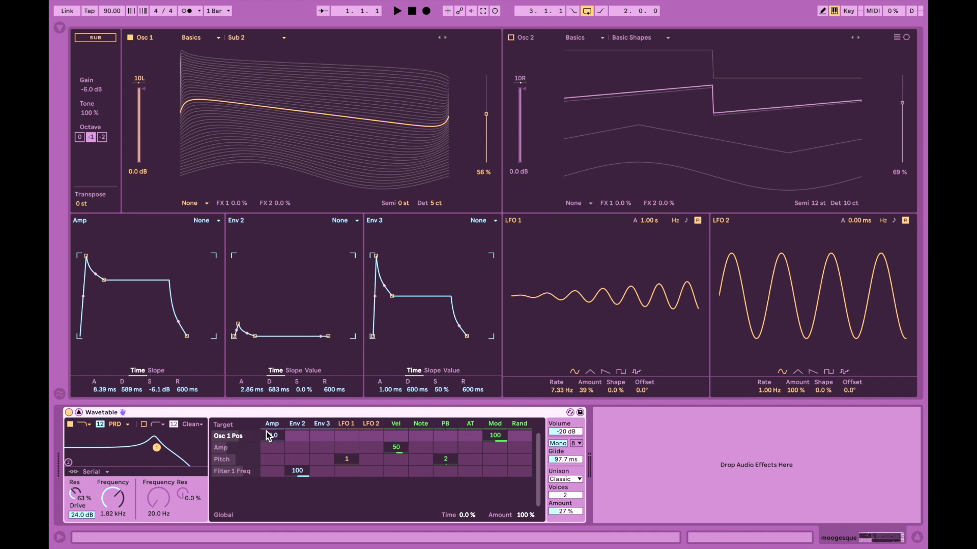
drag(323, 438, 323, 432)
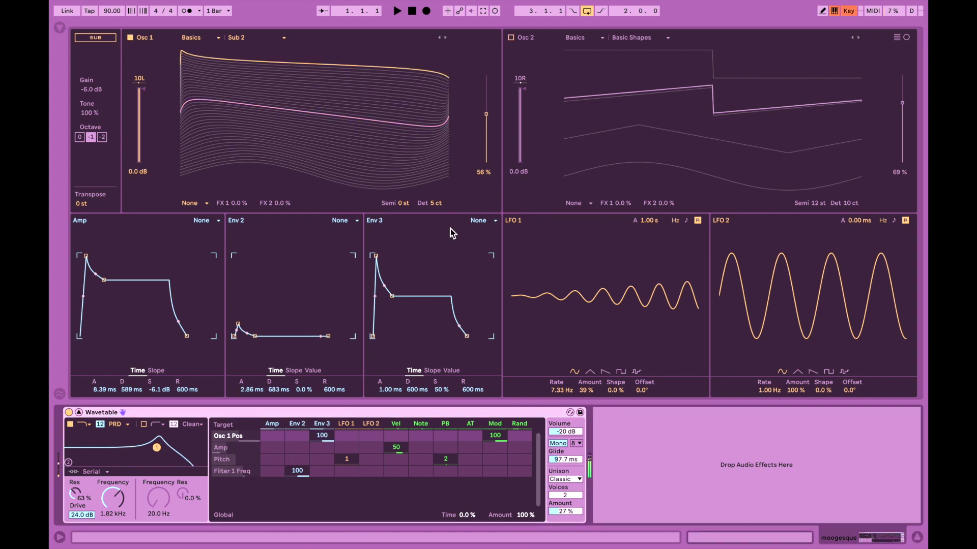
drag(486, 115, 486, 163)
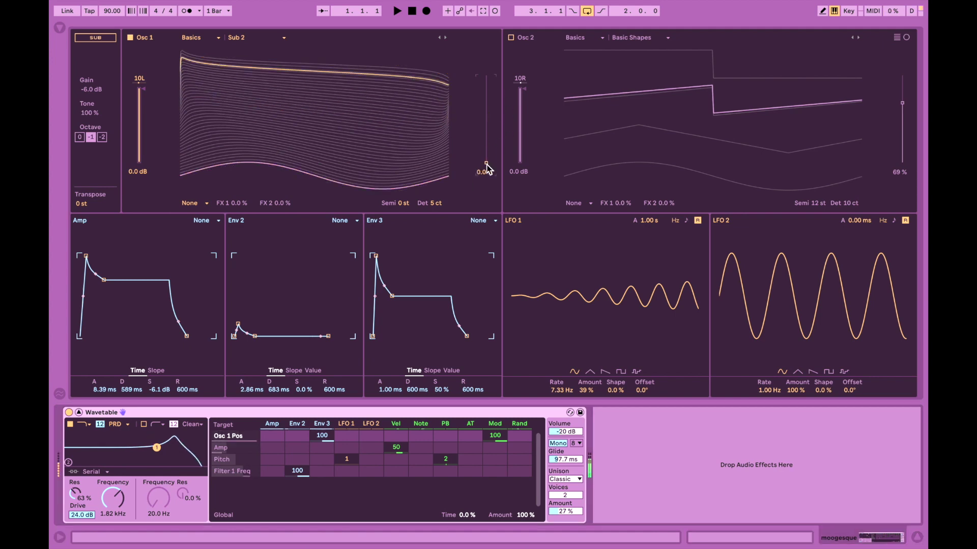
Set Env 3's sustain to 0 % and decay to 3.71 s, and open Filter 1 to 20.5 kHz
drag(394, 297, 410, 336)
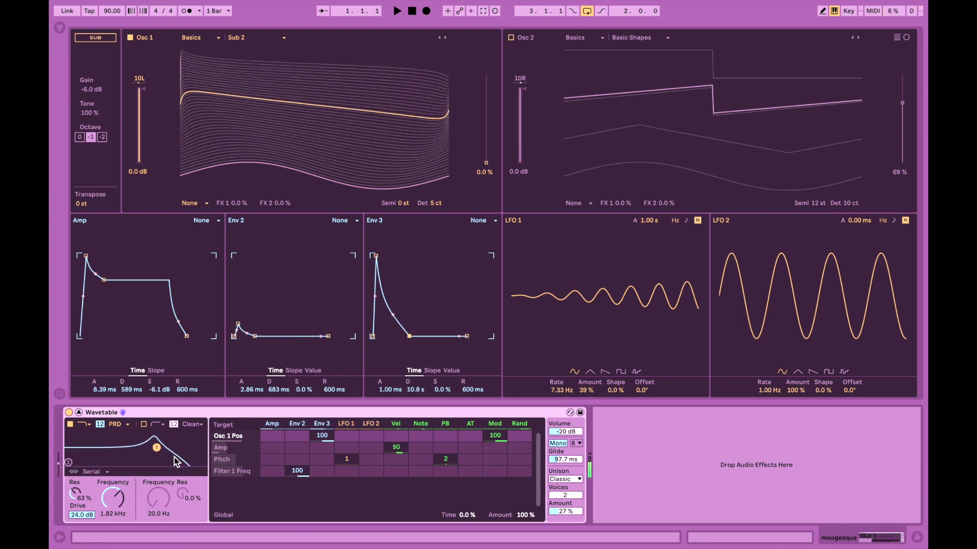
drag(117, 507, 116, 447)
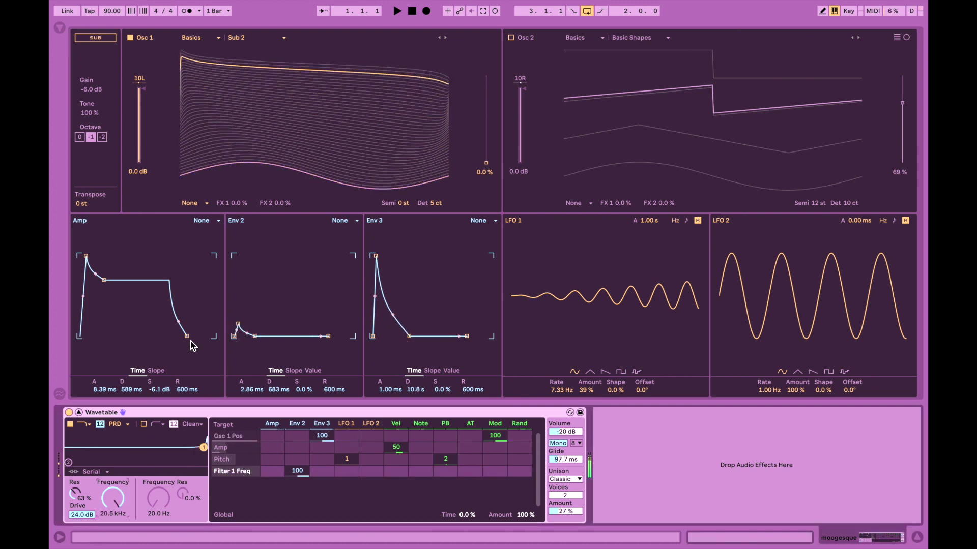
drag(424, 385, 424, 407)
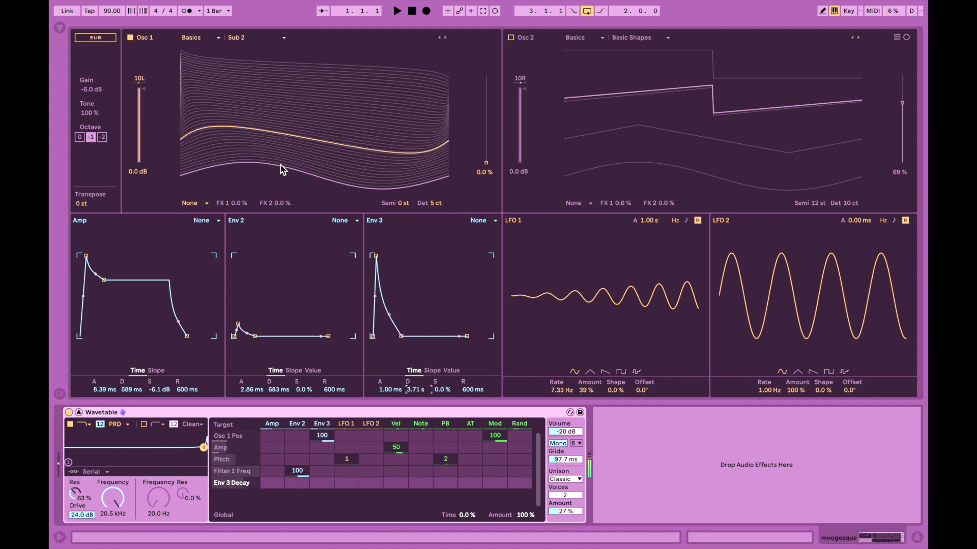
Lower the computer keyboard's range to C0–D1 and play test notes to hear the wavetable sweep
key(z)
key(z)
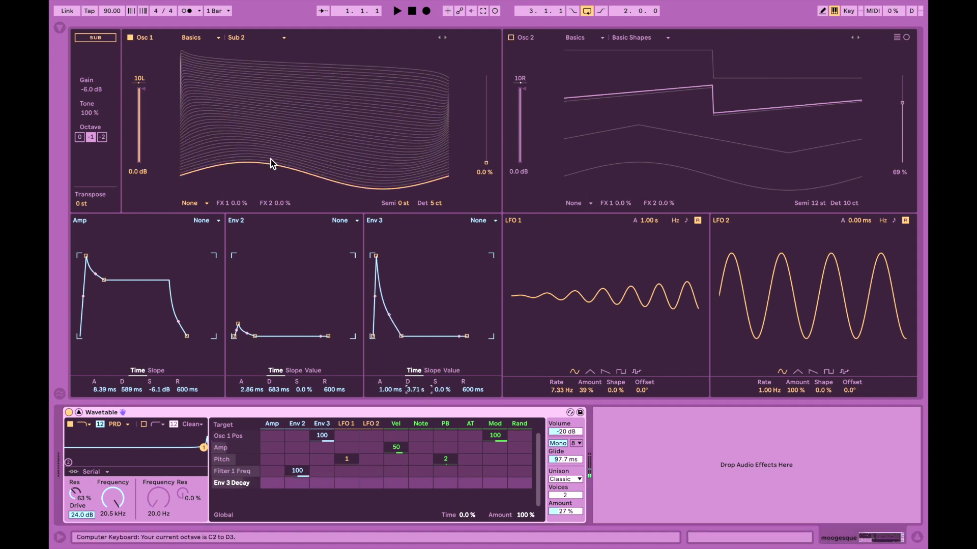
key(a)
key(a)
key(z)
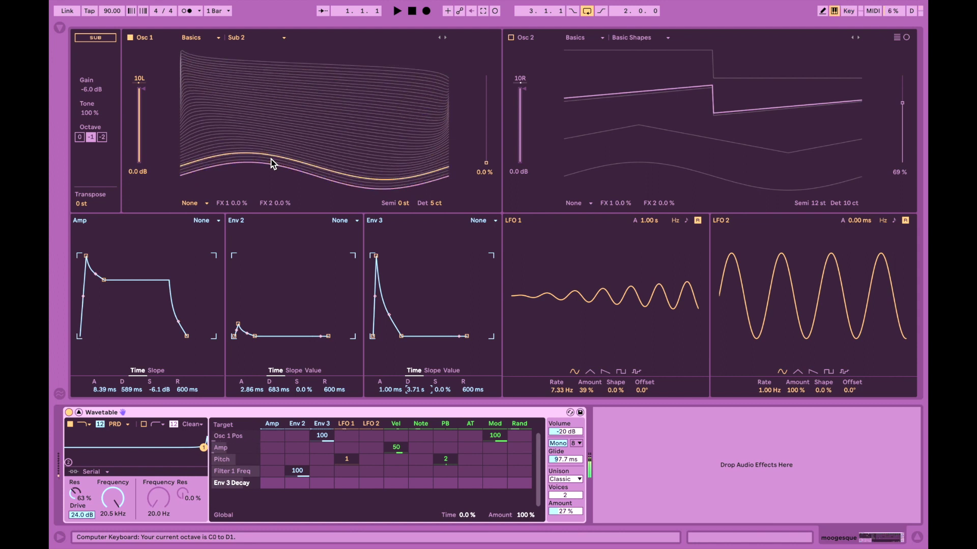
key(a)
key(a)
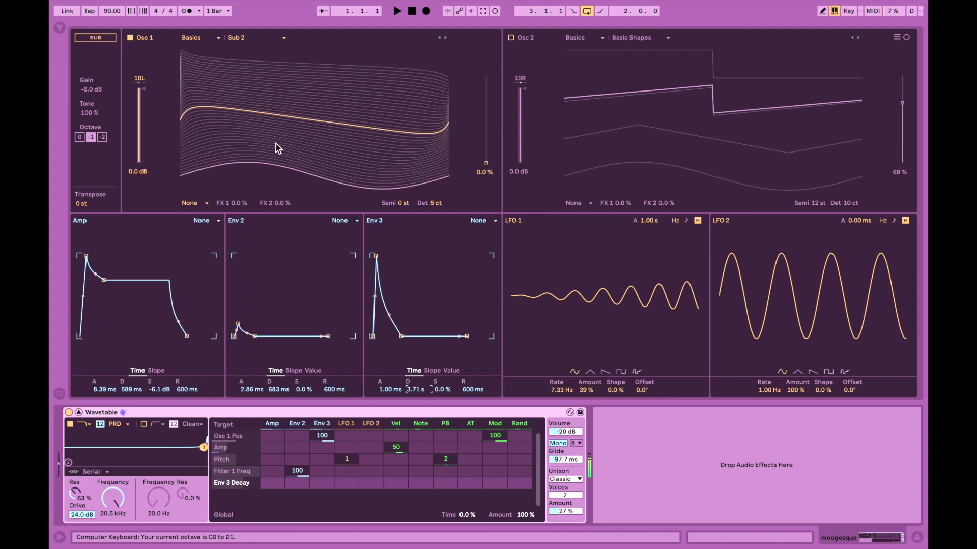
key(a)
Switch oscillator 1 to the Collection category and audition its wavetables from Amber through Aureolin and Beige to Charcoal
click(201, 39)
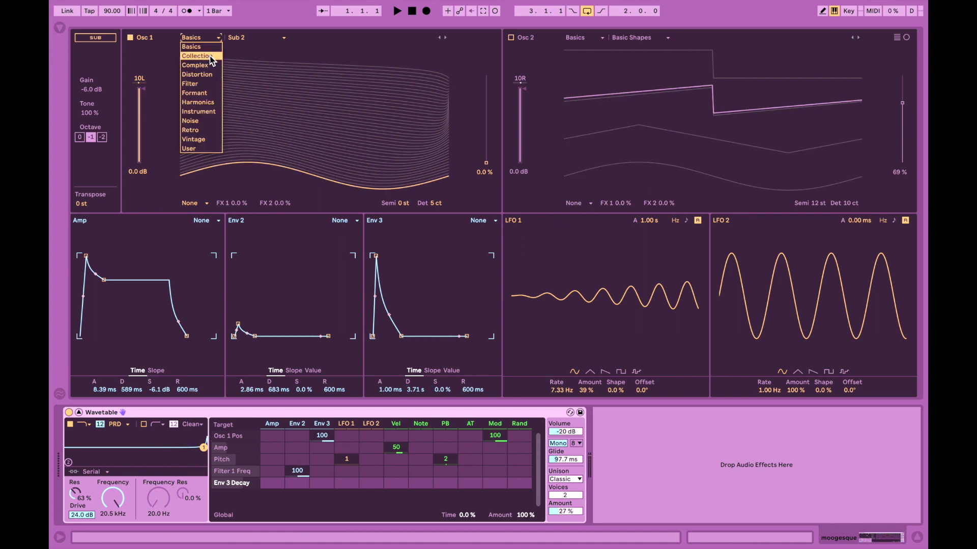
click(210, 57)
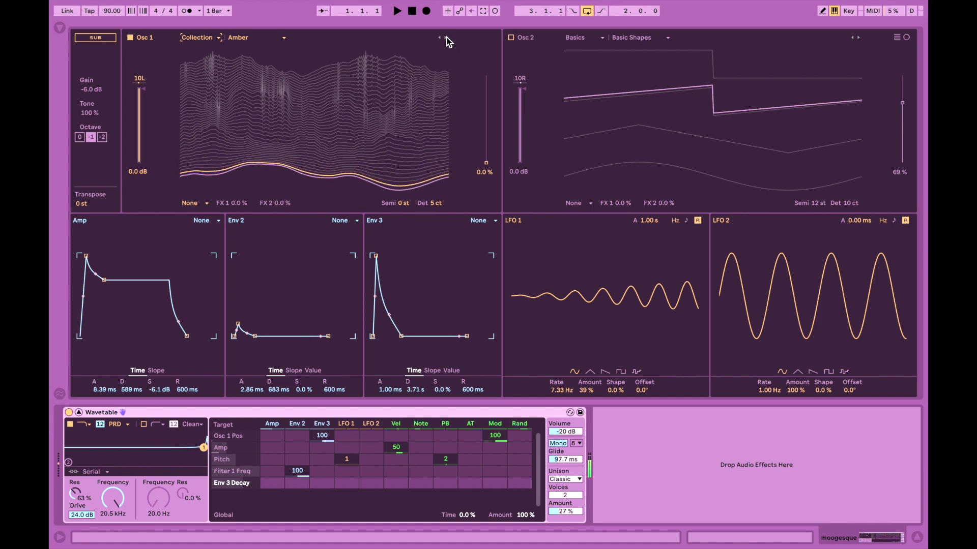
key(a)
key(a)
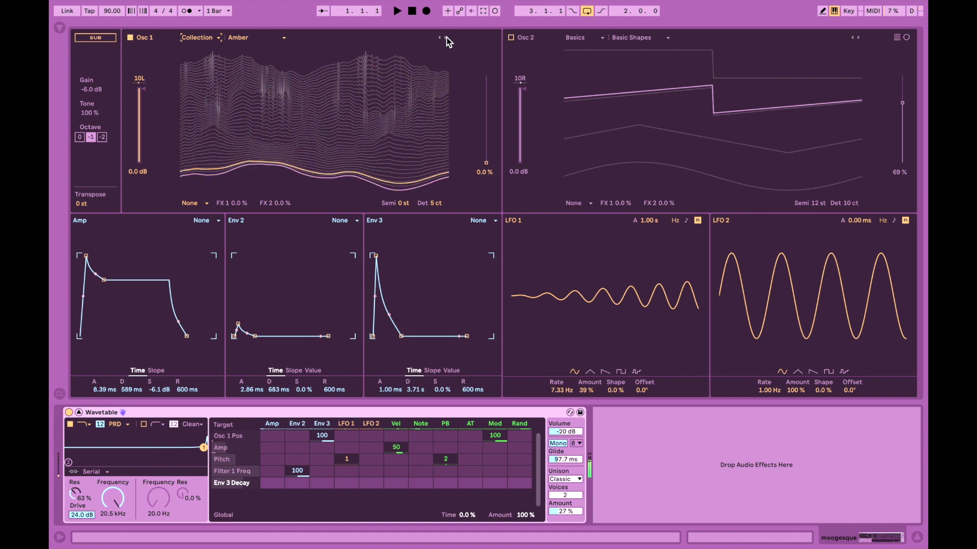
click(446, 38)
key(a)
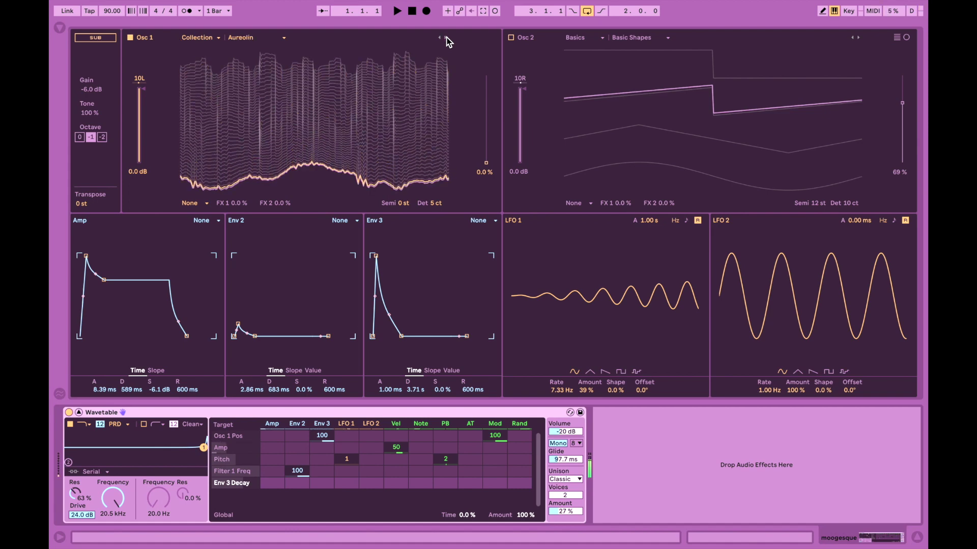
click(446, 38)
key(a)
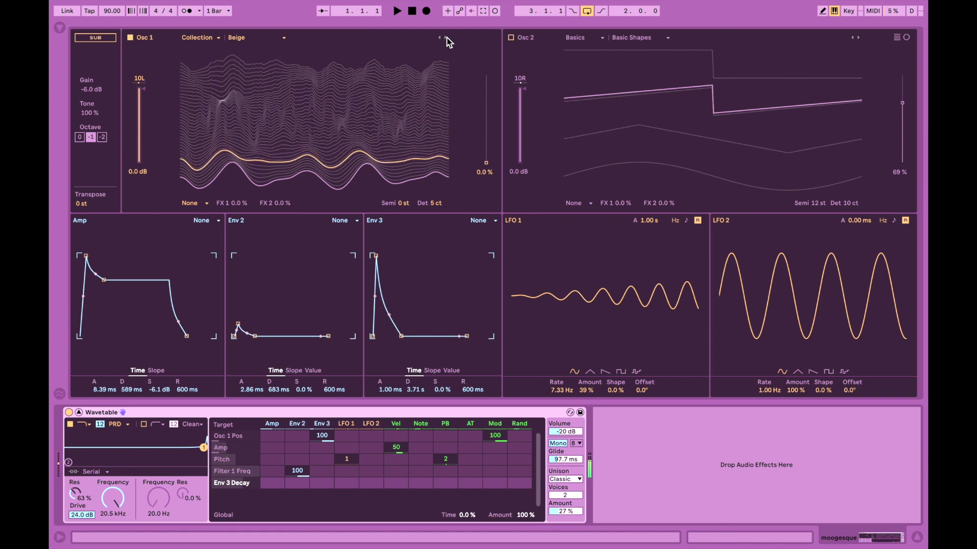
click(447, 38)
key(a)
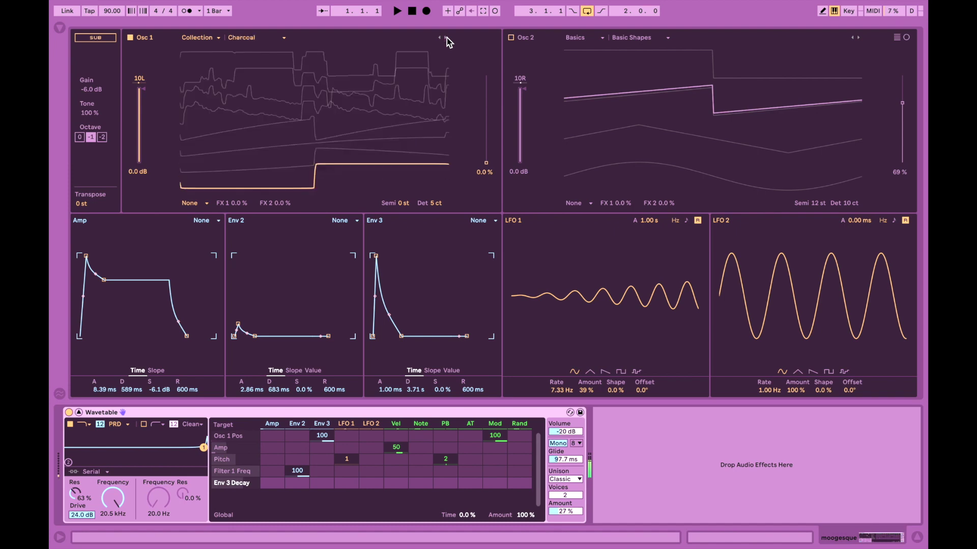
Set Env 3's attack to 125 ms, play a test note, and advance oscillator 1 through the Collection wavetables to Rust
key(a)
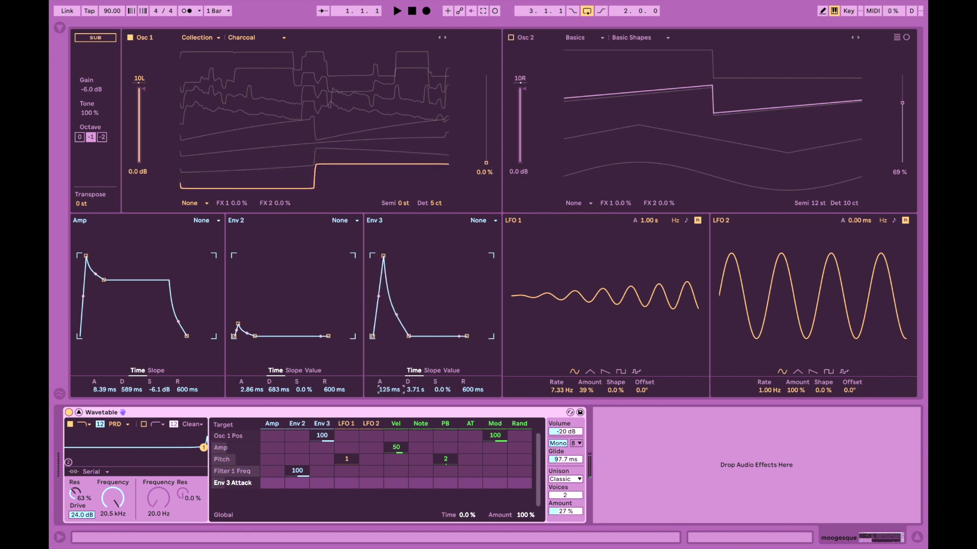
key(a)
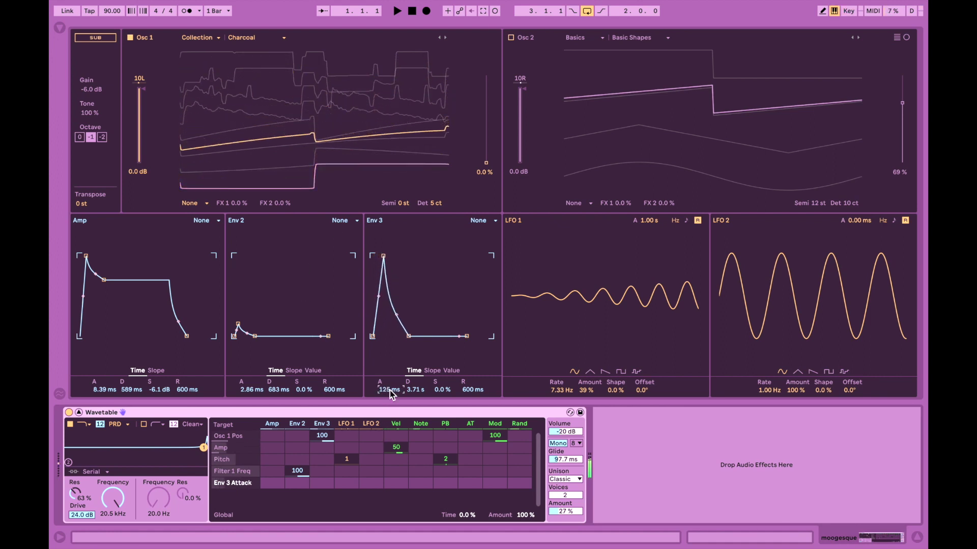
click(445, 38)
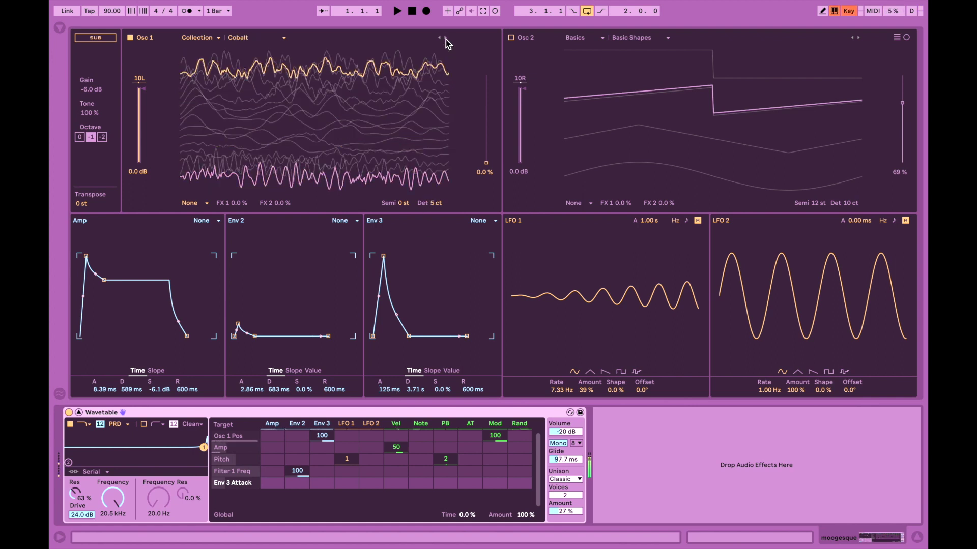
click(446, 38)
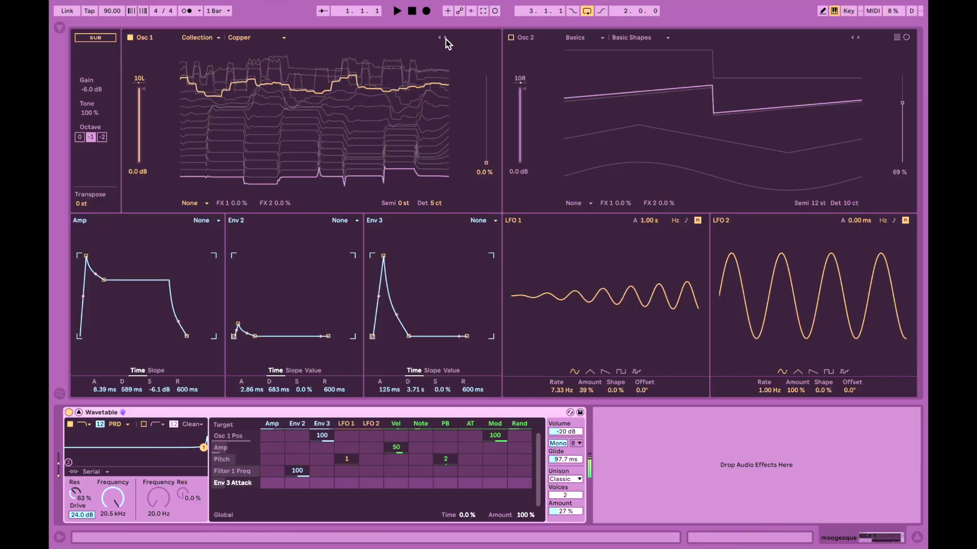
click(446, 38)
click(446, 39)
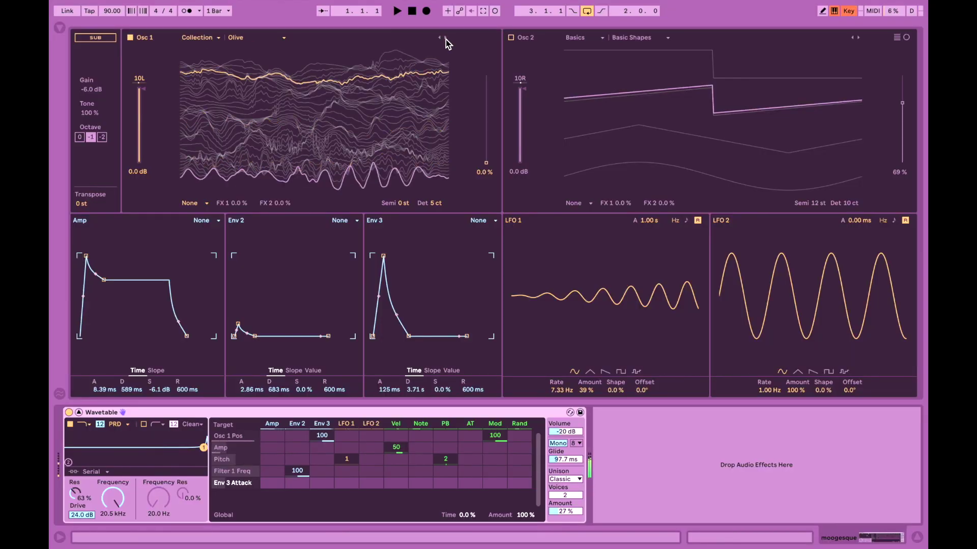
click(446, 39)
click(446, 38)
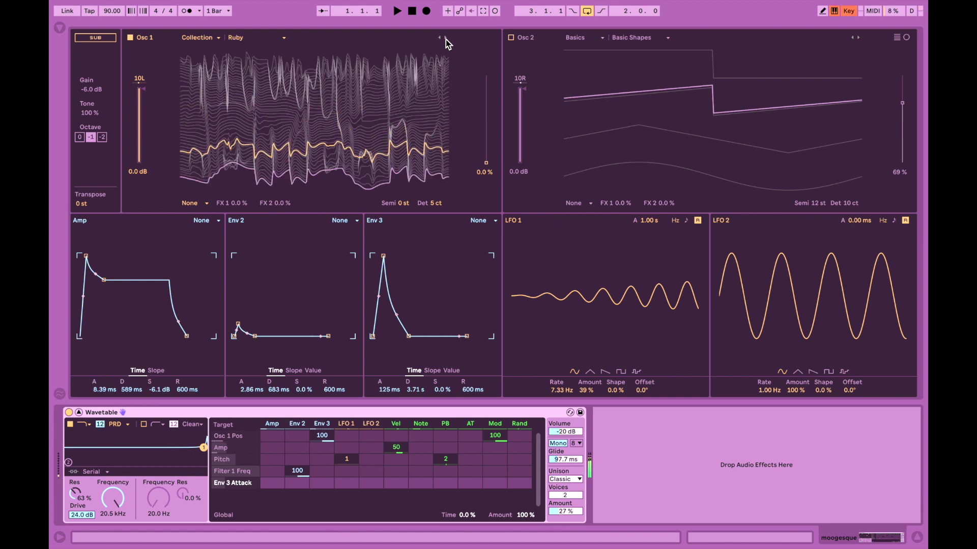
click(446, 39)
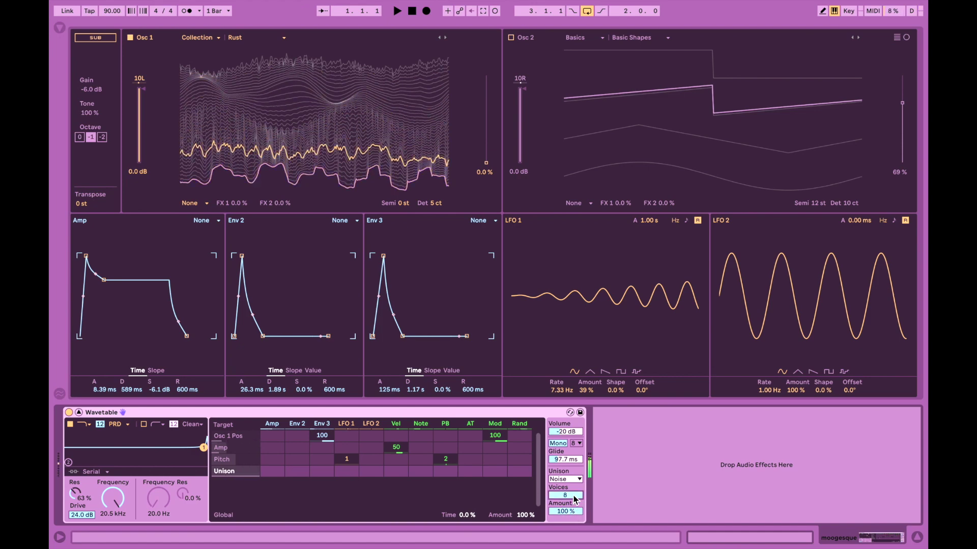
Advance oscillator 1 through the remaining Collection wavetables into the Complex category, up to Dubstep Organ
click(446, 37)
click(445, 38)
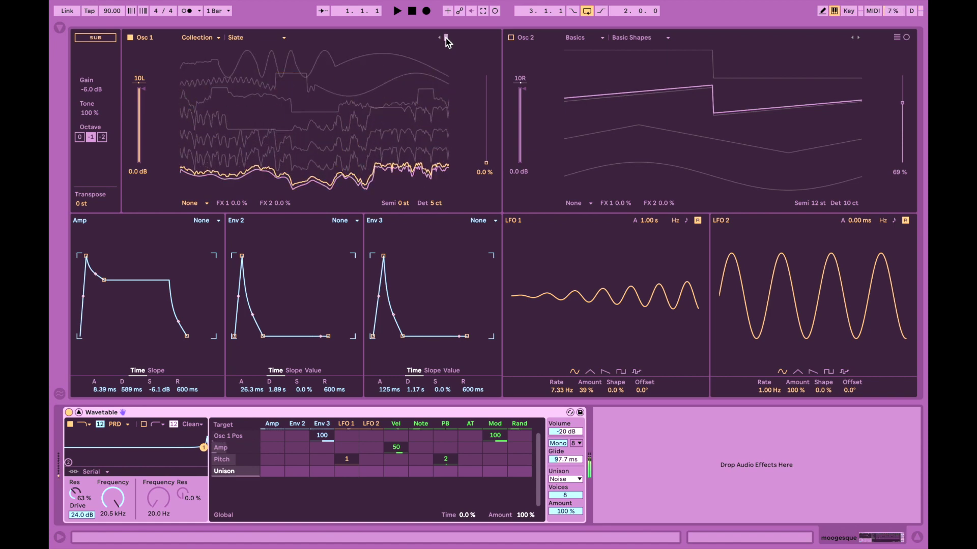
click(445, 38)
click(446, 38)
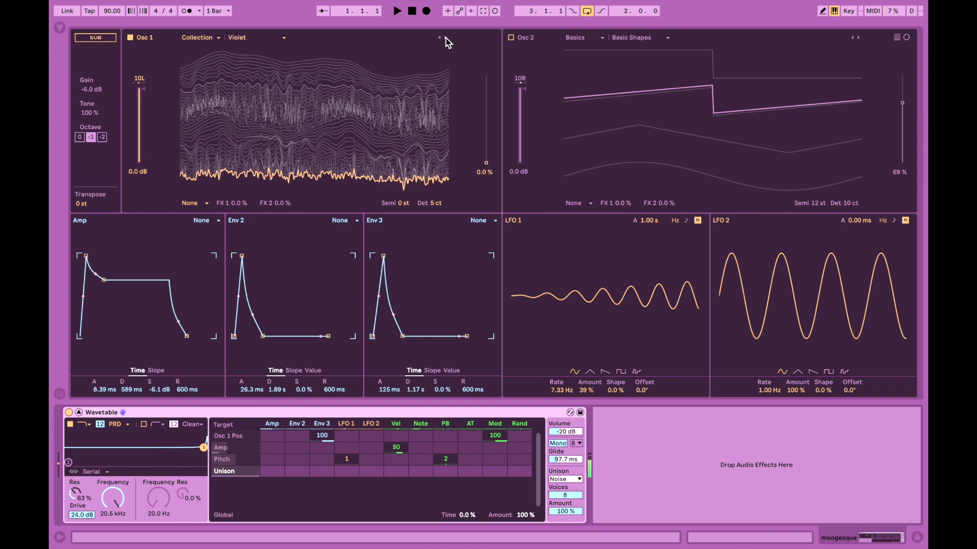
click(446, 38)
click(446, 38)
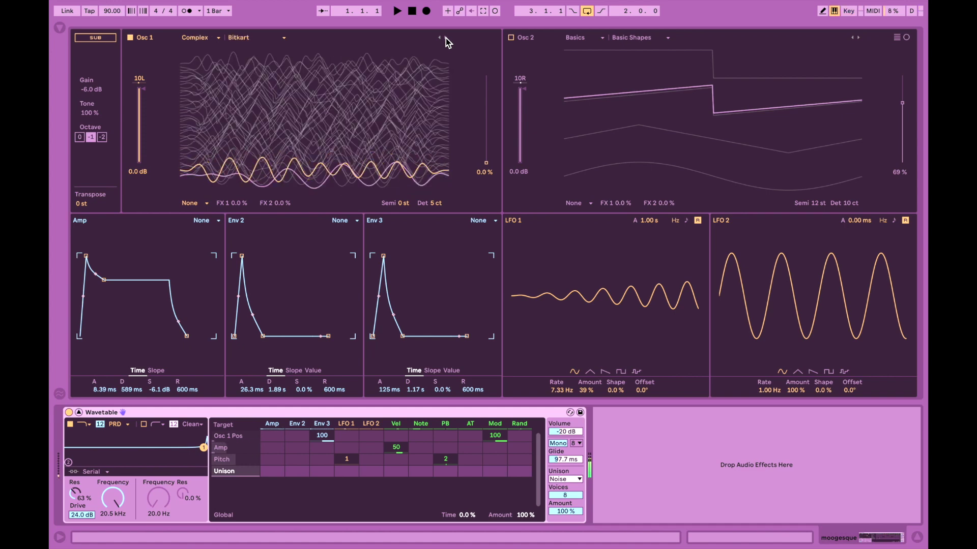
click(446, 38)
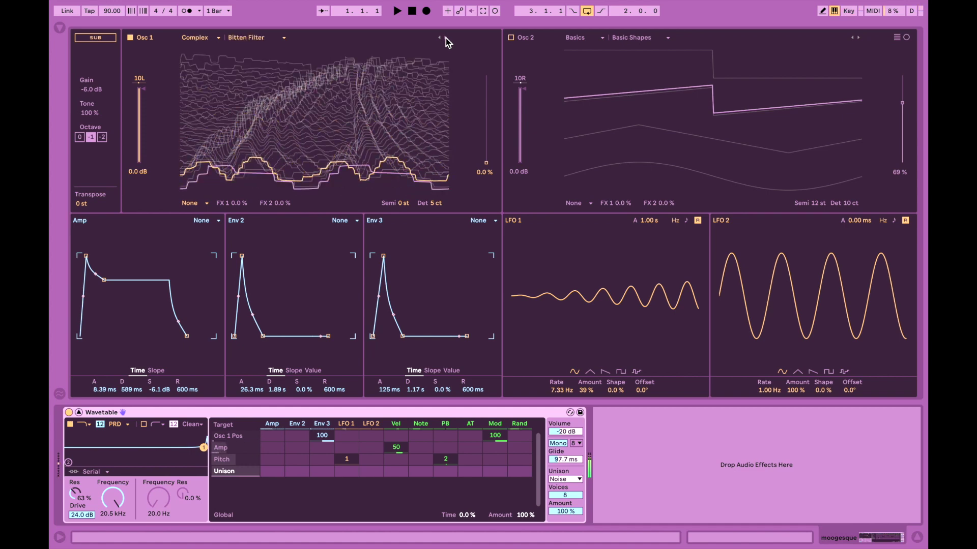
click(446, 38)
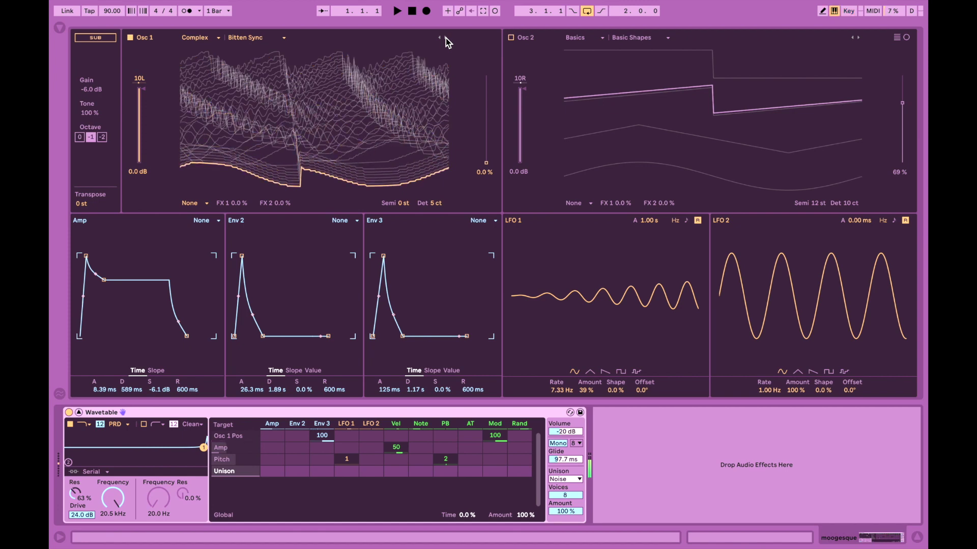
click(445, 38)
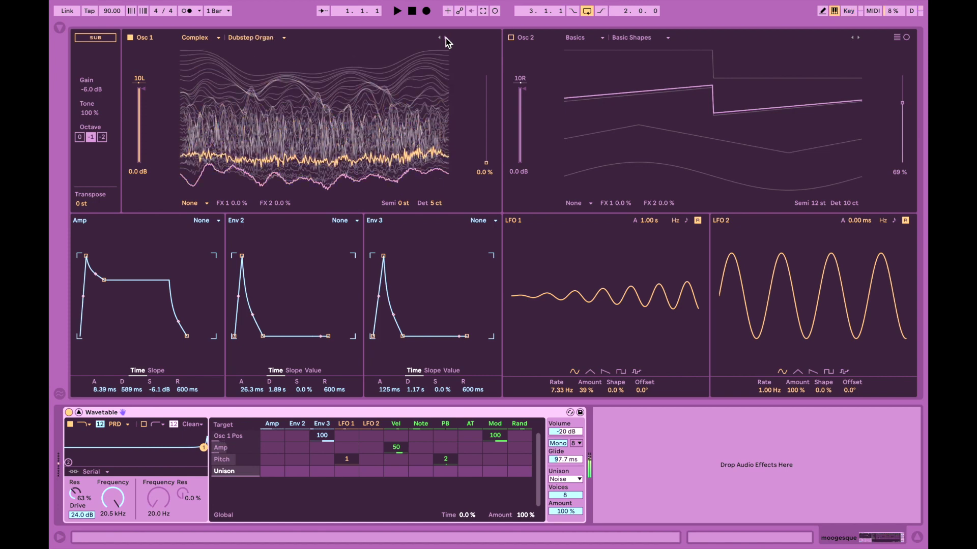
Advance oscillator 1 to the Menace wavetable and enable the sub oscillator at 0.0 dB gain, 0.0% tone and octave 0
click(446, 38)
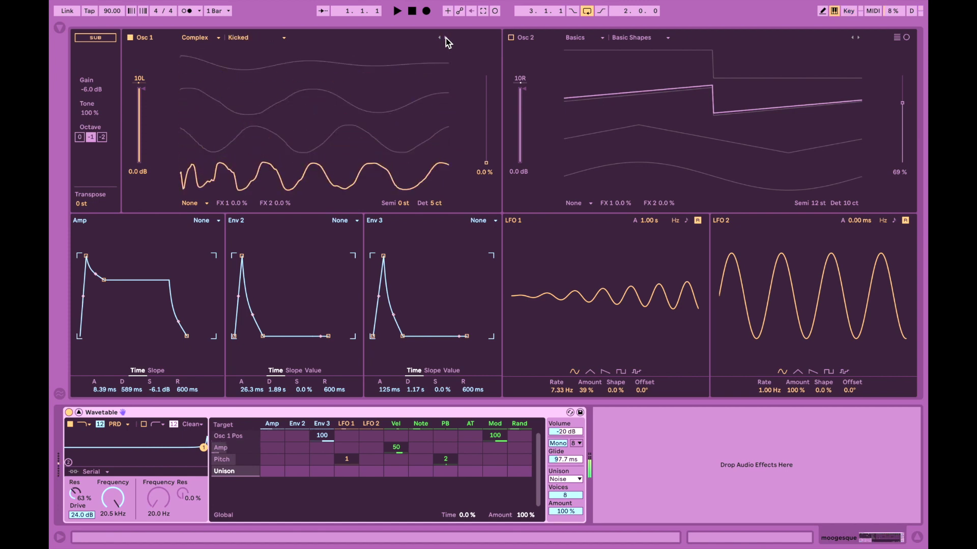
click(446, 37)
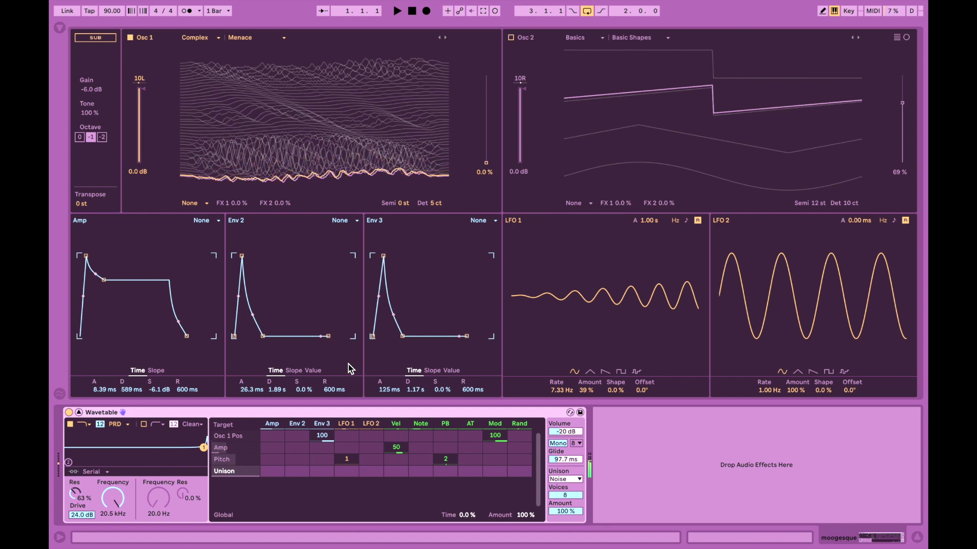
click(102, 39)
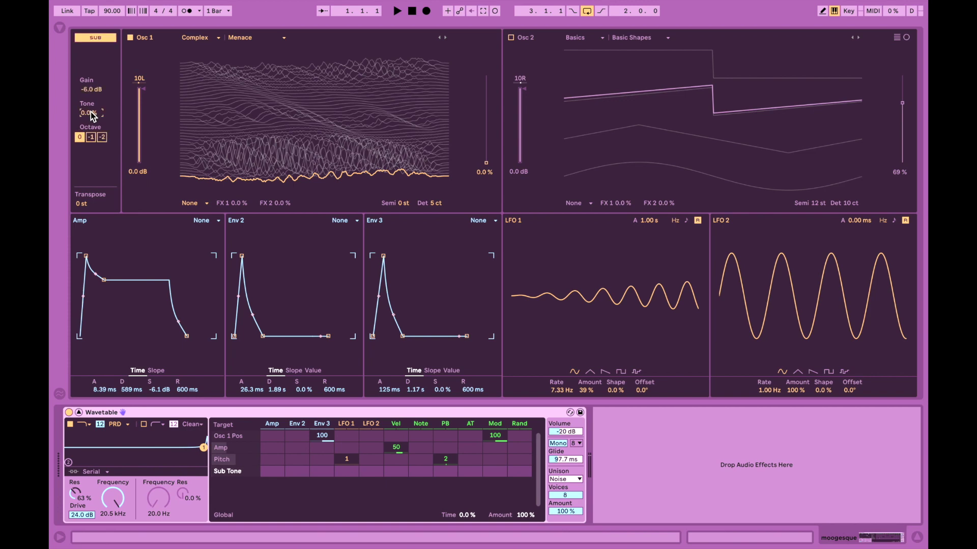
drag(91, 89, 92, 81)
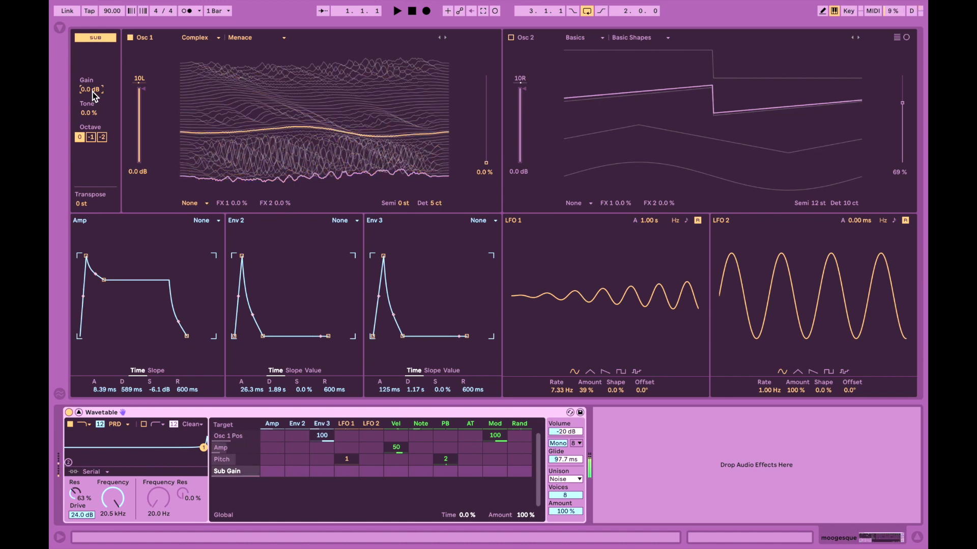
Audition oscillator 1's remaining Complex wavetables from Noise Manipulator through Octa Phase, Ring Mod and Verbed up to Xmod Drive
click(445, 38)
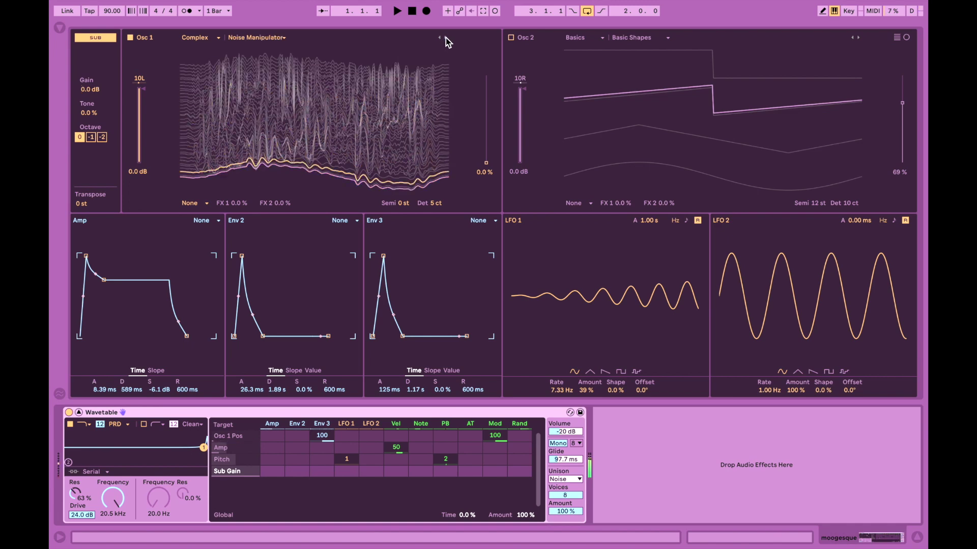
click(446, 38)
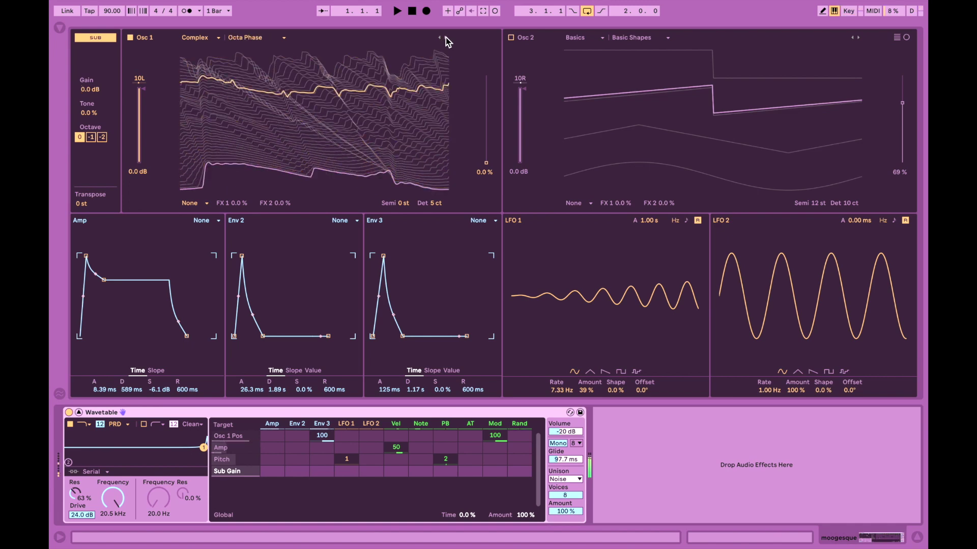
click(446, 38)
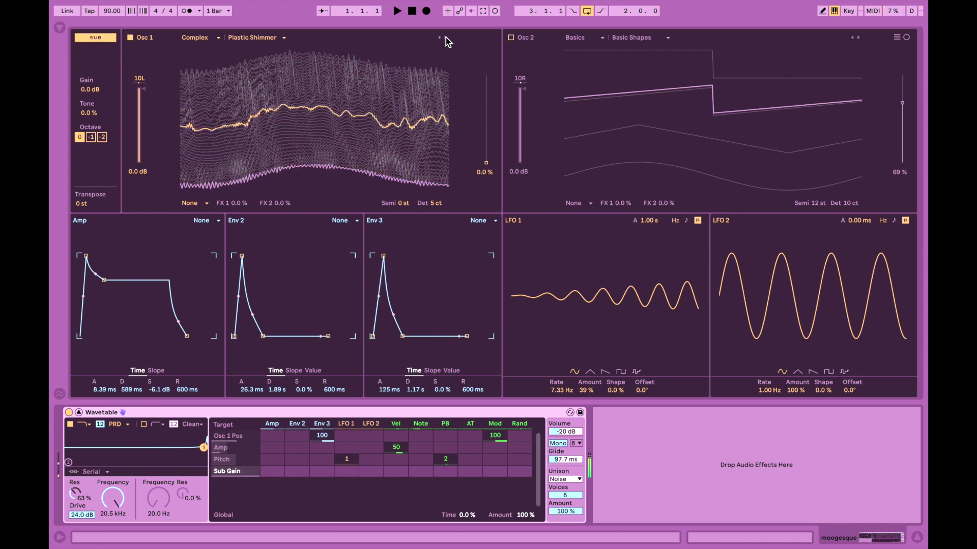
click(445, 37)
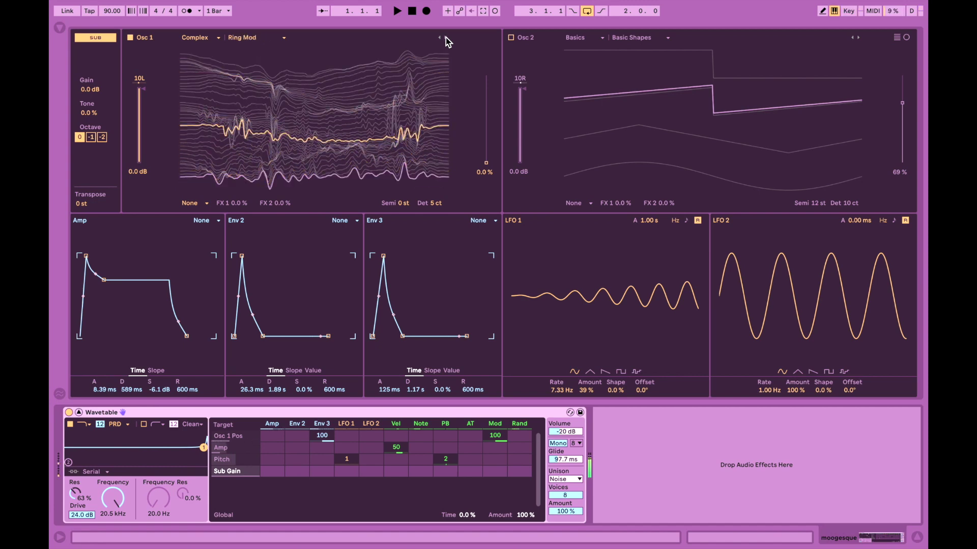
click(446, 38)
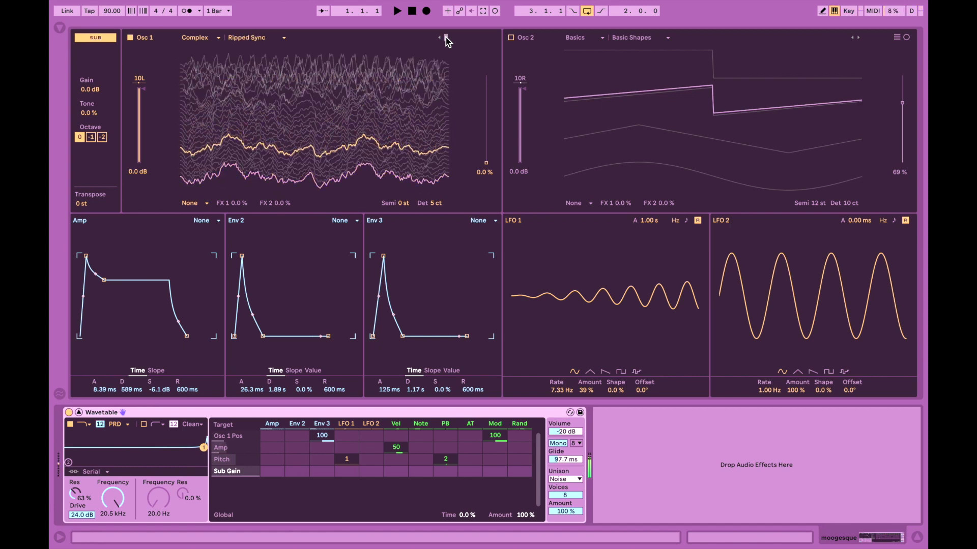
click(446, 38)
click(446, 38)
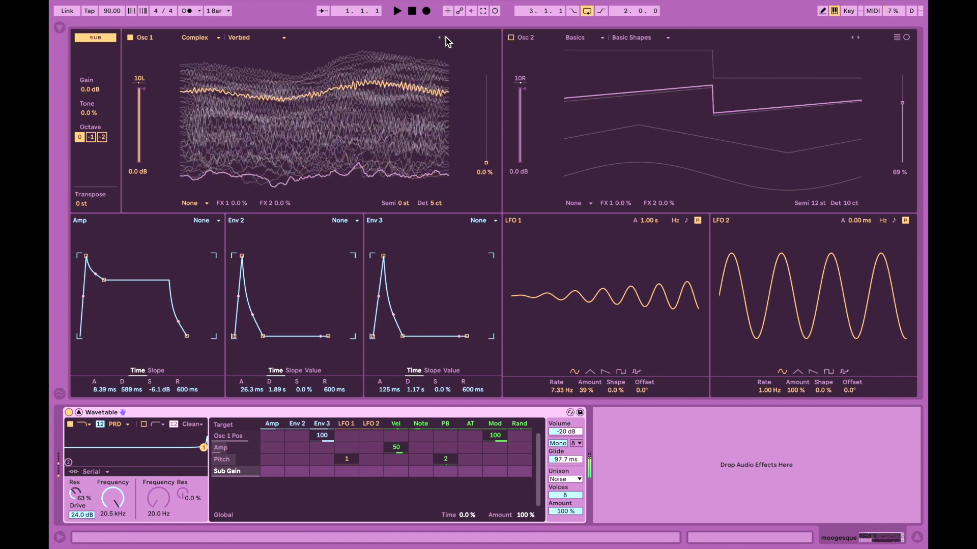
click(446, 38)
click(445, 37)
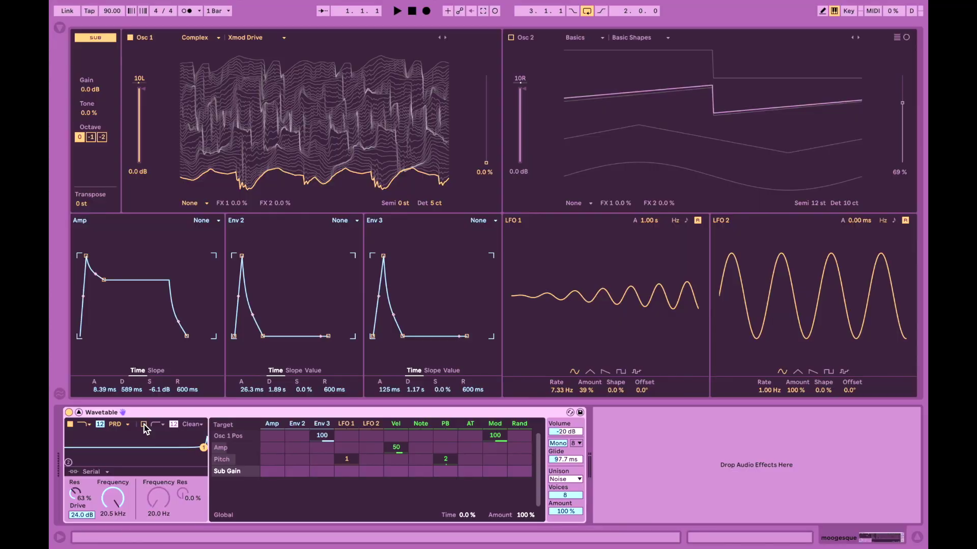
Enable filter 2 and set it to a low-pass type with the MS2 circuit
click(144, 425)
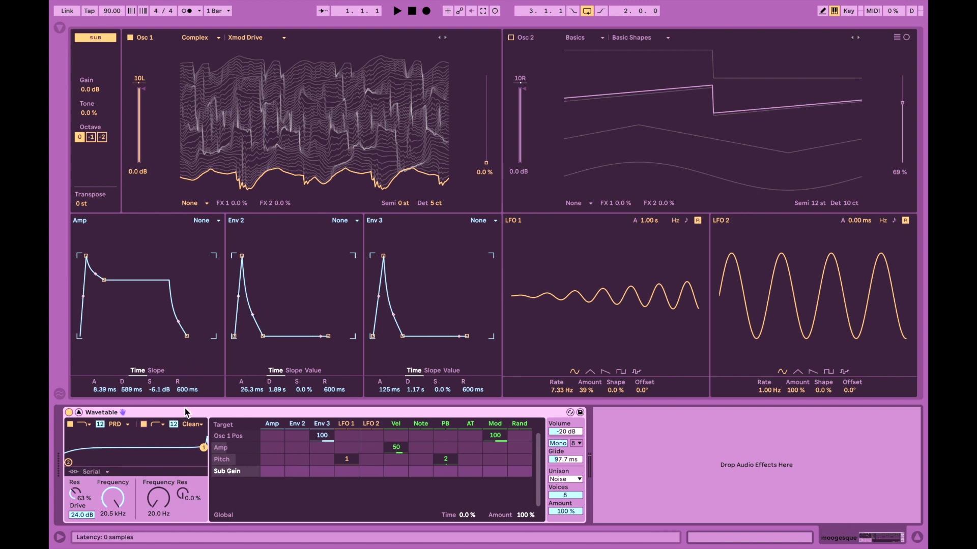
click(184, 427)
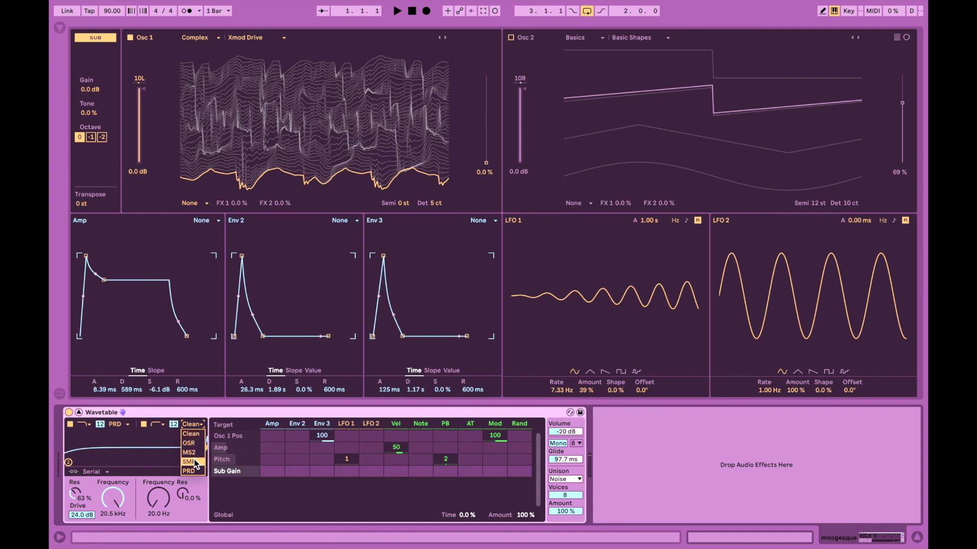
click(189, 452)
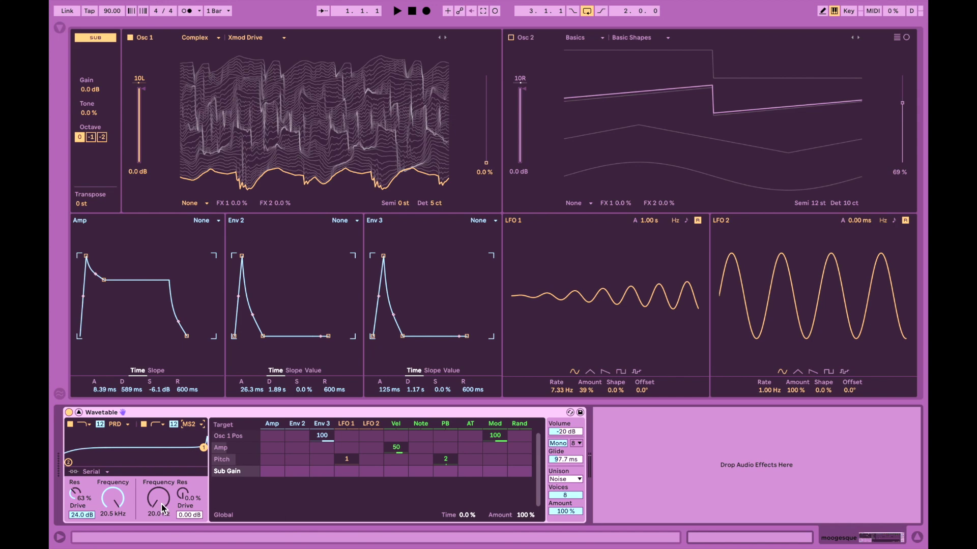
click(158, 425)
Sweep filter 2's cutoff frequency to 5.78 kHz and raise its drive to 24.0 dB
drag(165, 495, 164, 435)
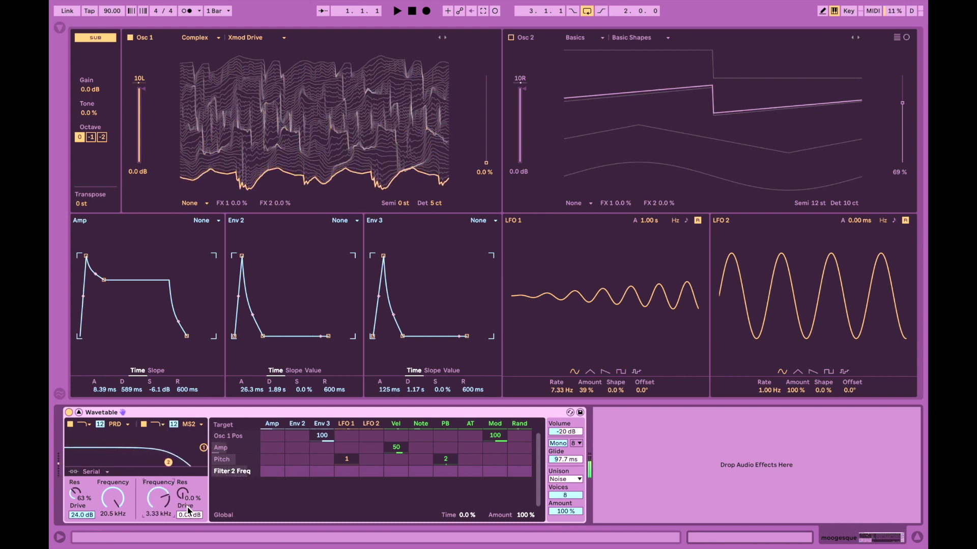
drag(190, 514, 158, 469)
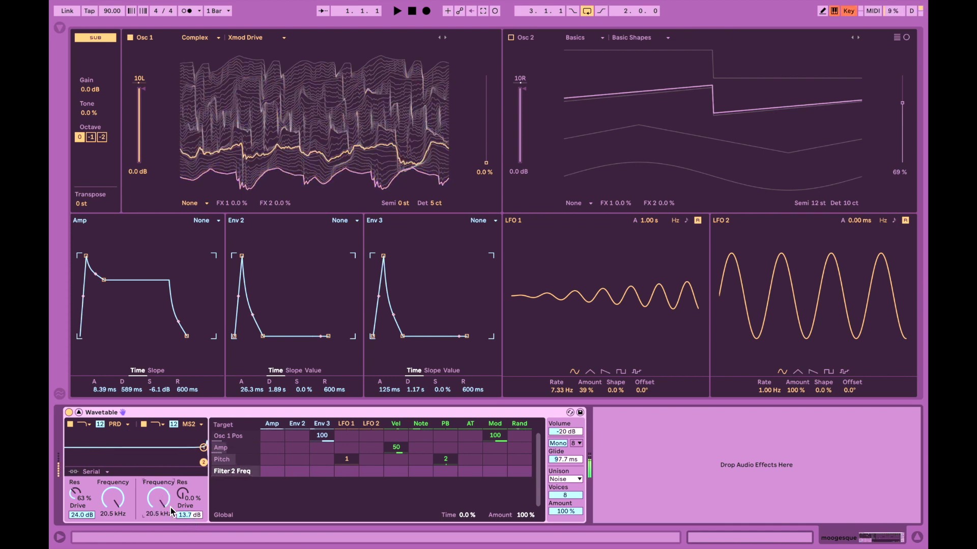
drag(189, 515, 158, 509)
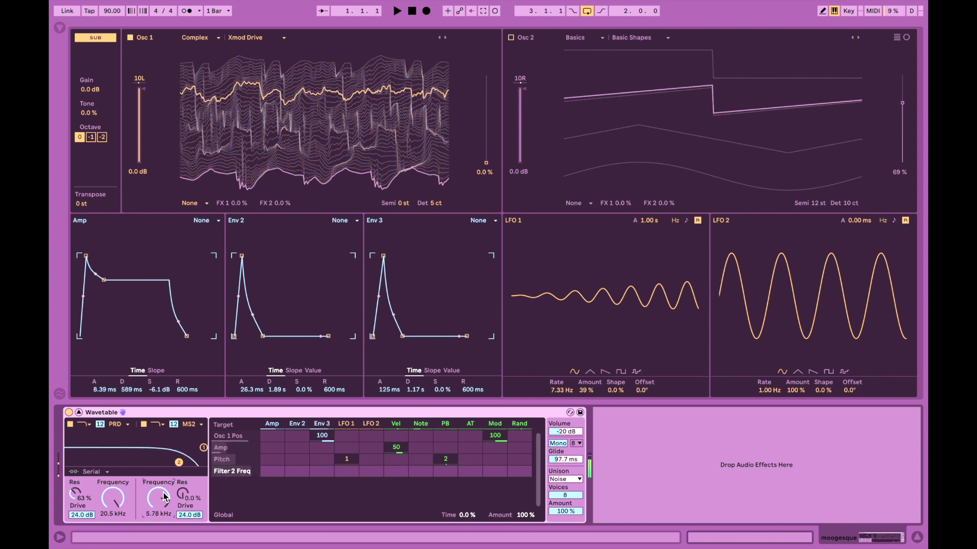
Try the OSR circuit on filter 2, switch it to PRD, and lower its drive to 11.8 dB
click(189, 425)
click(188, 428)
click(193, 429)
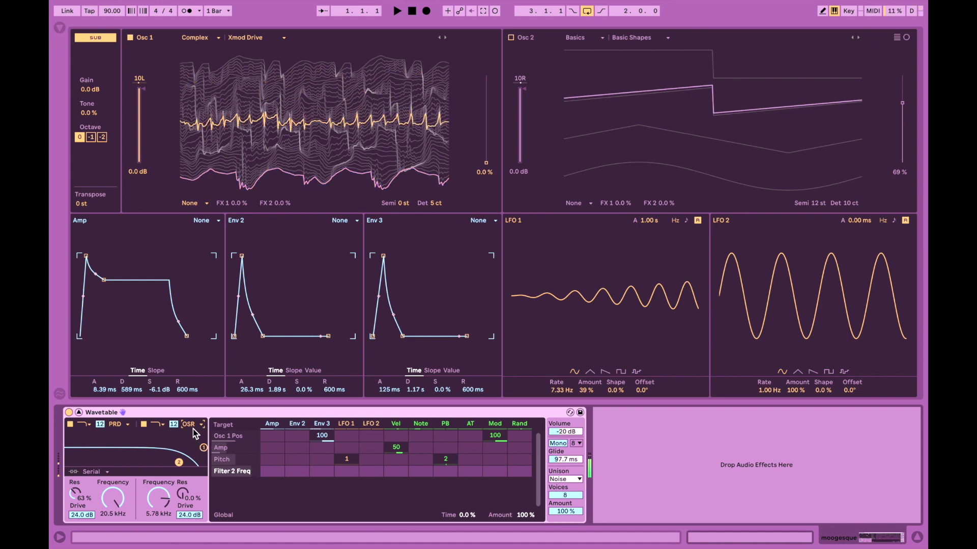
click(189, 471)
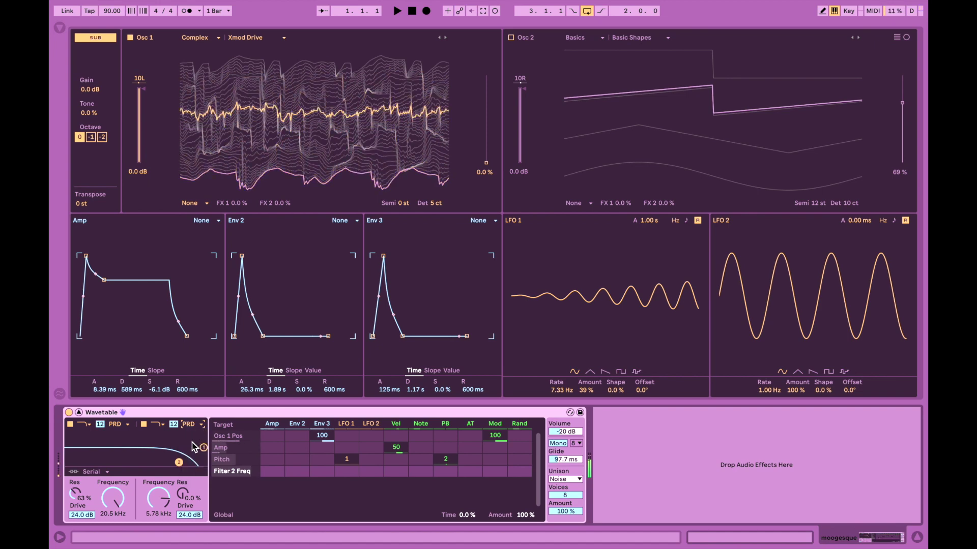
drag(189, 514, 189, 516)
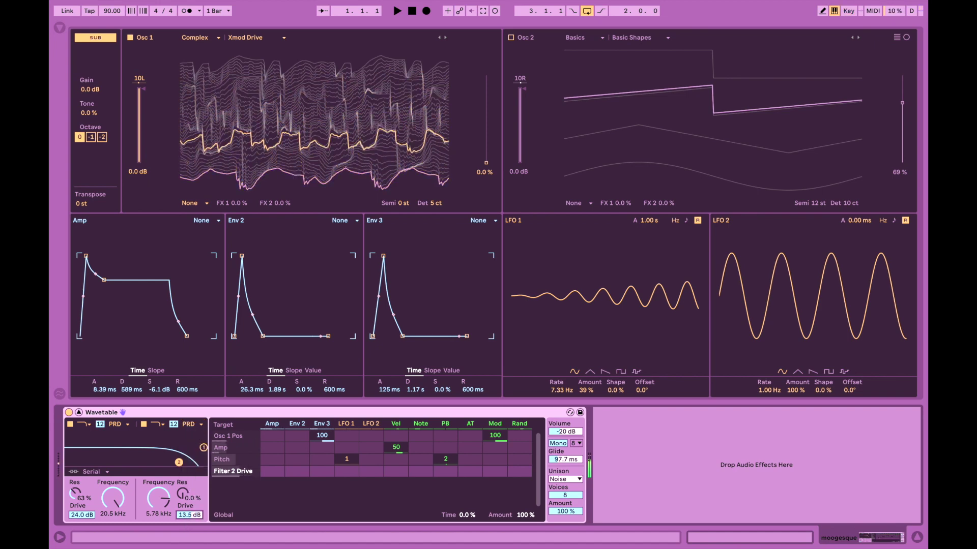
Bypass and re-enable filter 2 to compare, then set its frequency to 20.5 kHz and drive to 5.81 dB
click(144, 425)
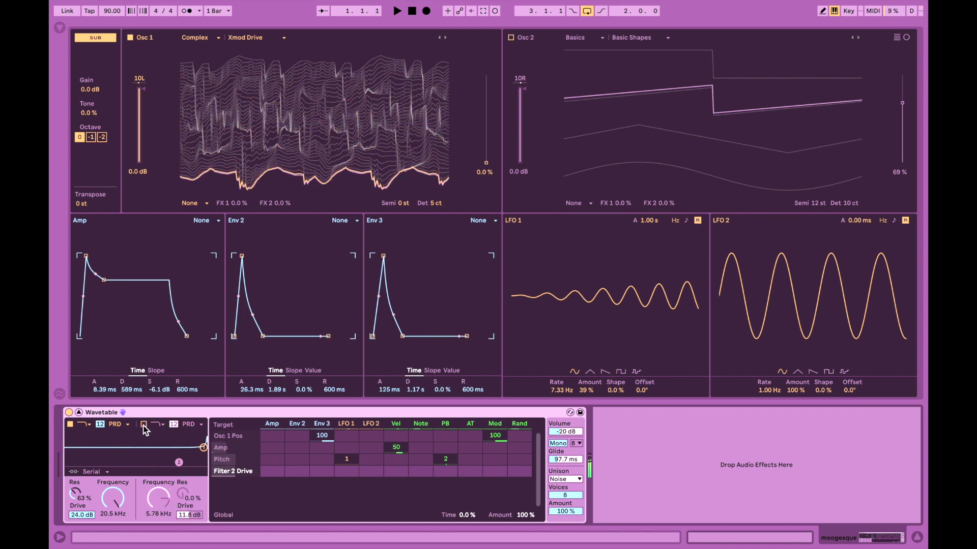
click(144, 425)
drag(156, 497, 151, 459)
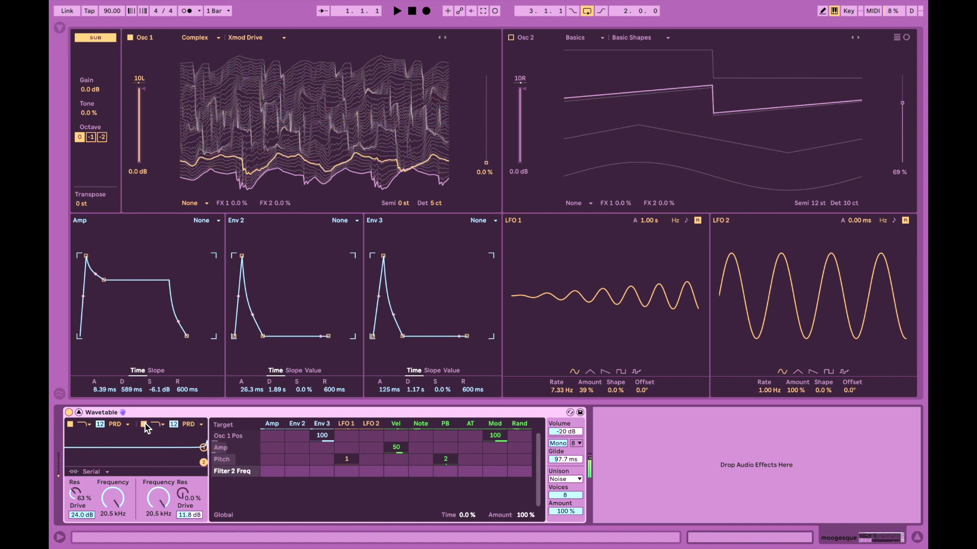
drag(189, 515, 189, 512)
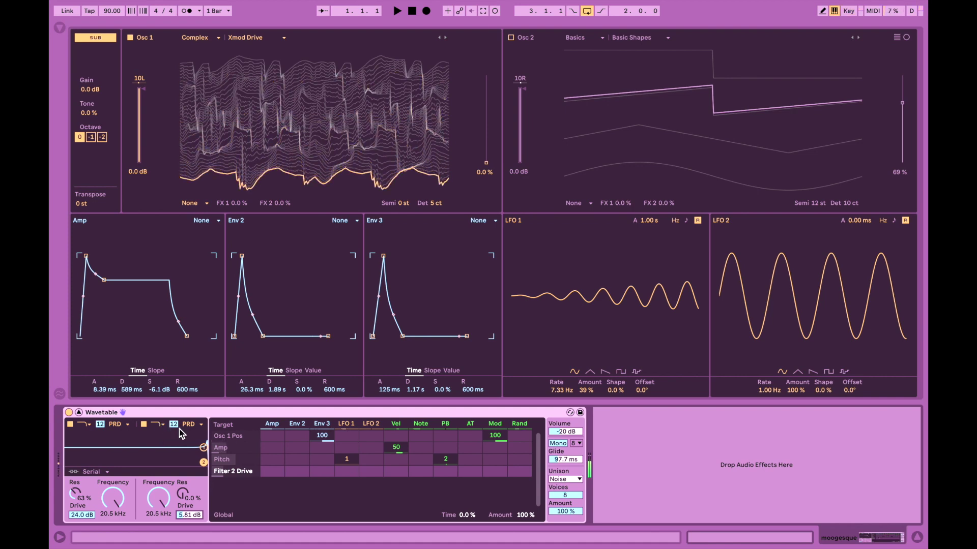
Play test notes and raise the Wavetable volume to -15 dB
key(a)
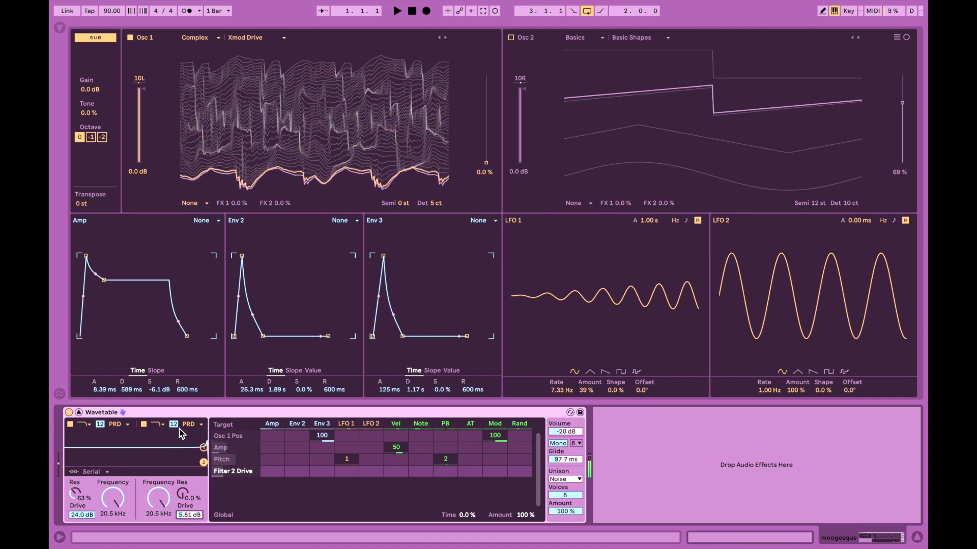
key(a)
drag(573, 432, 573, 424)
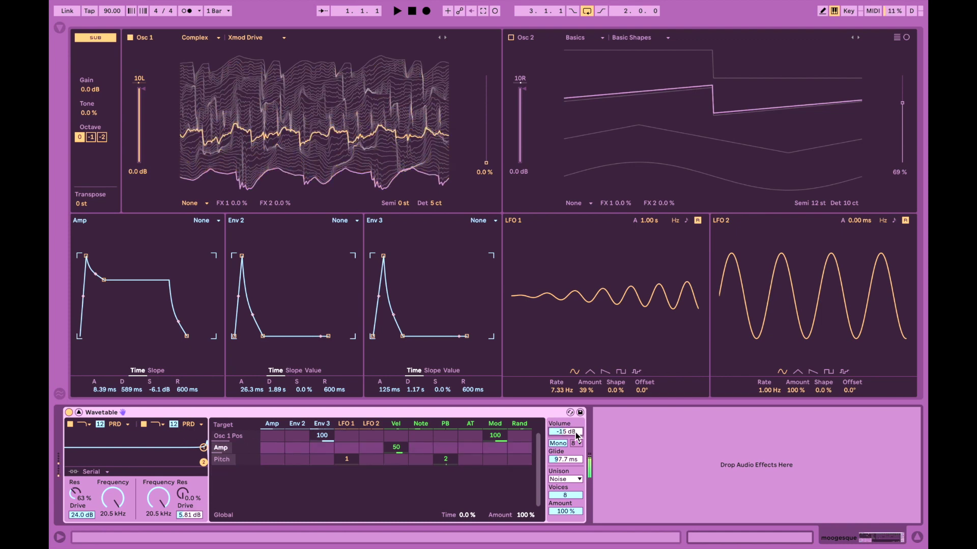
Advance oscillator 1 to Clipped Sweep in the Distortion category and choose filter 2's frequency as a modulation target
click(446, 38)
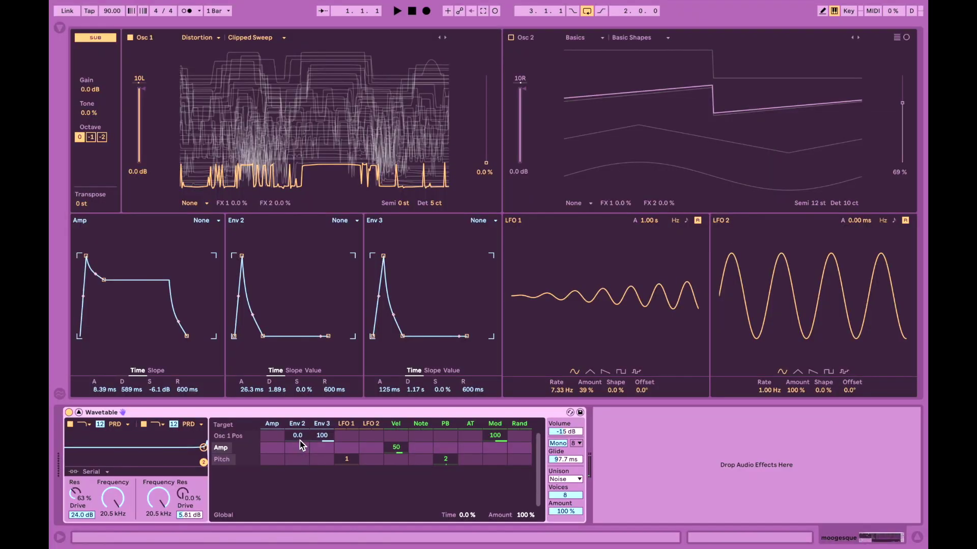
click(164, 504)
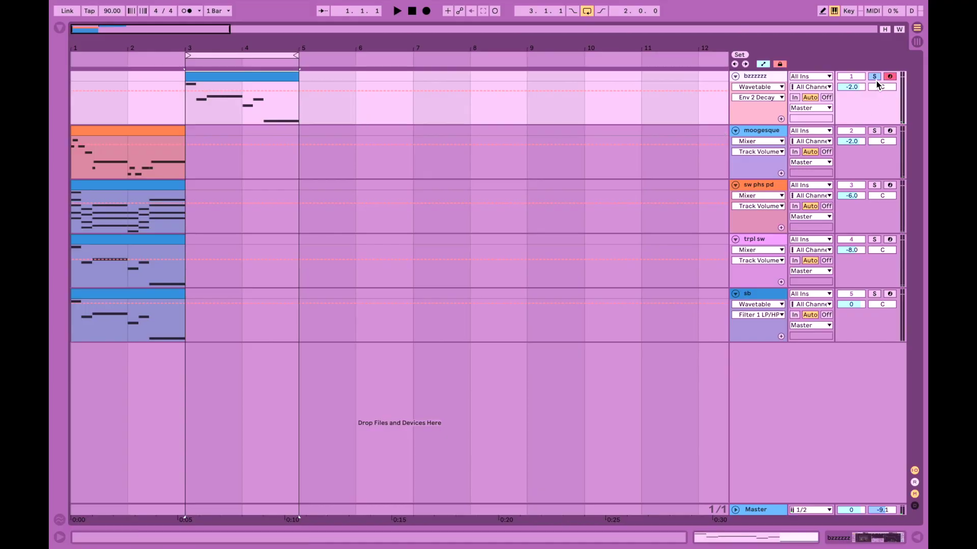
Unsolo the bzzzzzz track and play its clip from bar 3
click(875, 78)
click(198, 120)
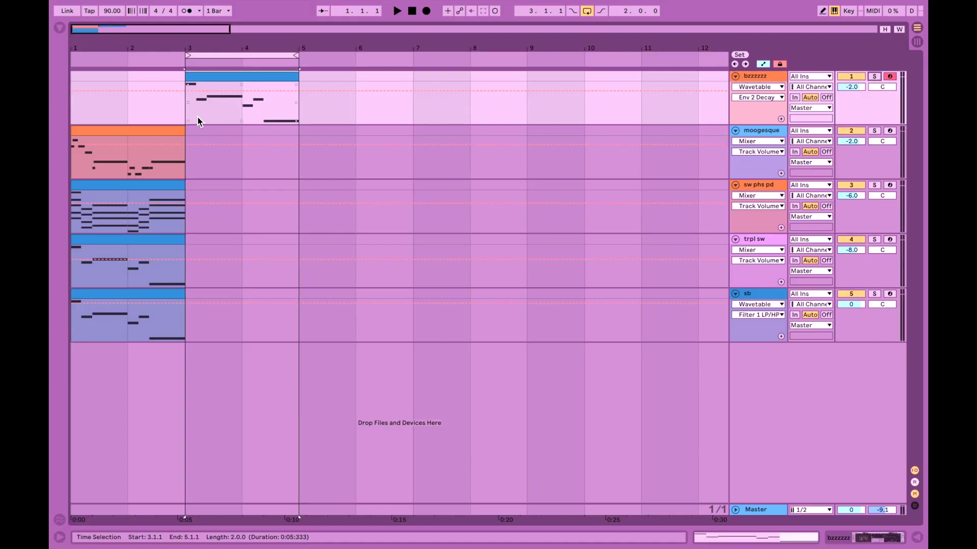
click(188, 118)
key(space)
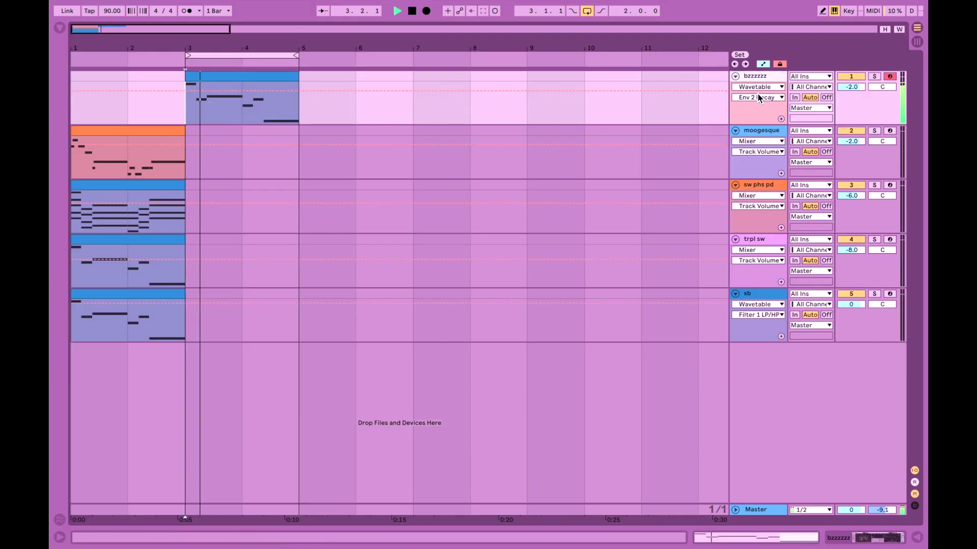
key(space)
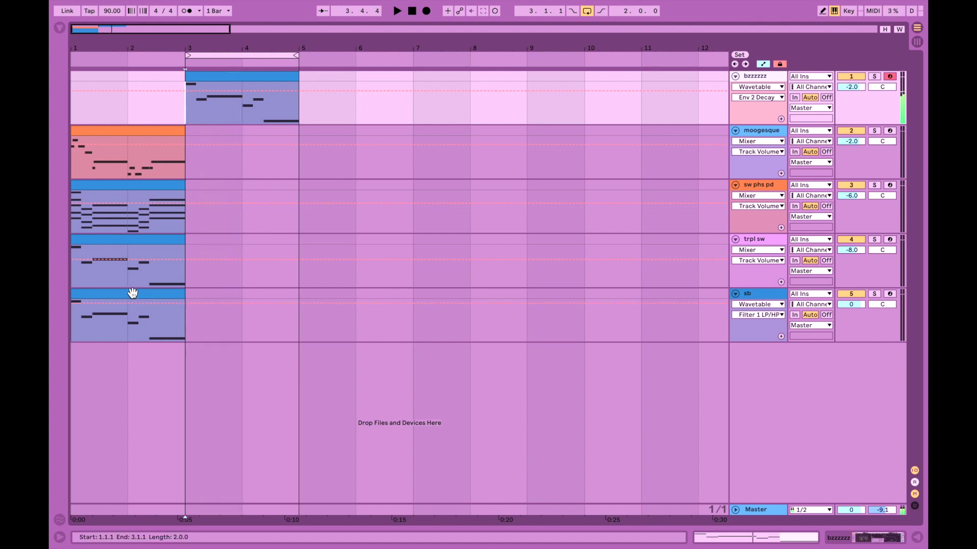
Duplicate the sb track's two-bar clip to bar 3 and play the arrangement from there
click(153, 295)
key(ctrl+d)
click(186, 329)
key(space)
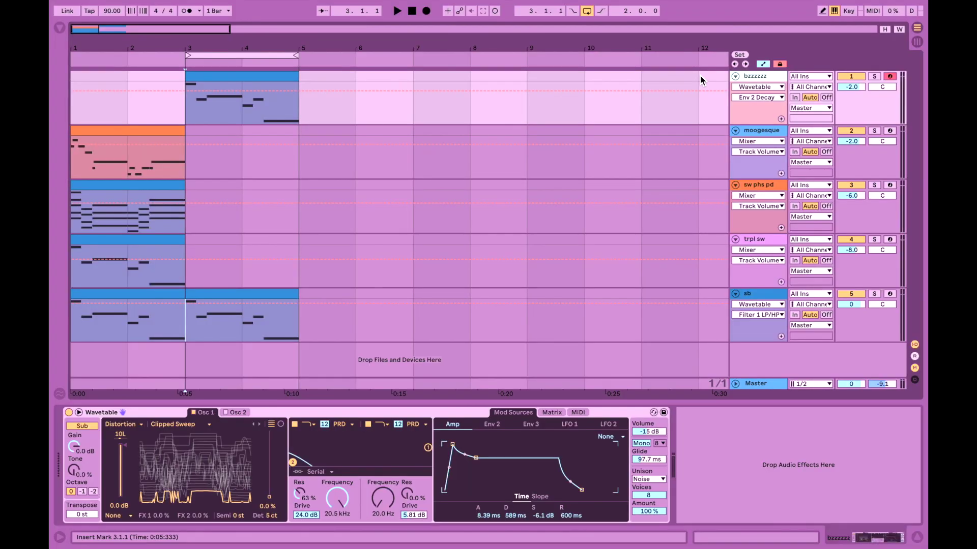
key(ctrl+d)
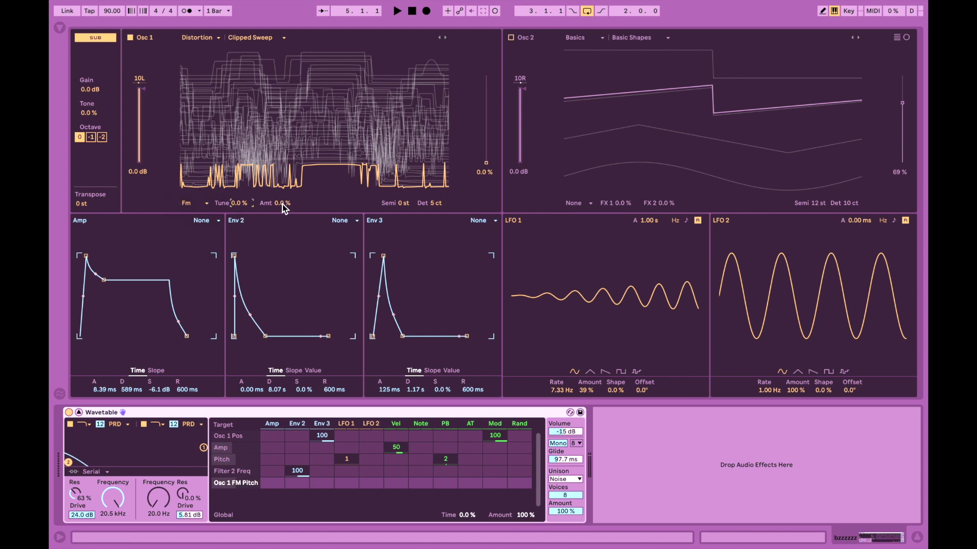
Set oscillator 1's FM amount to 91%, try FM tune at 100%, and reset the tune to 0.0%
drag(284, 208, 283, 107)
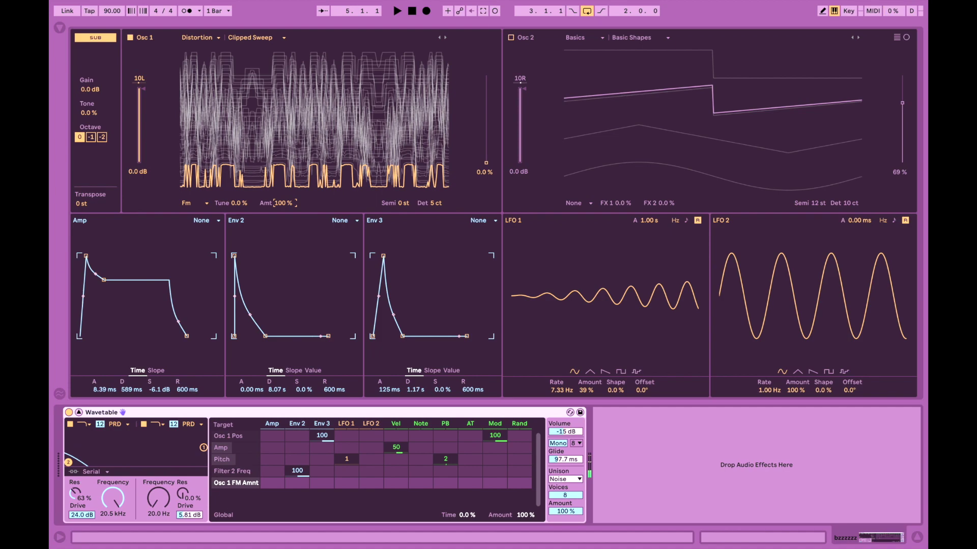
drag(288, 204, 241, 201)
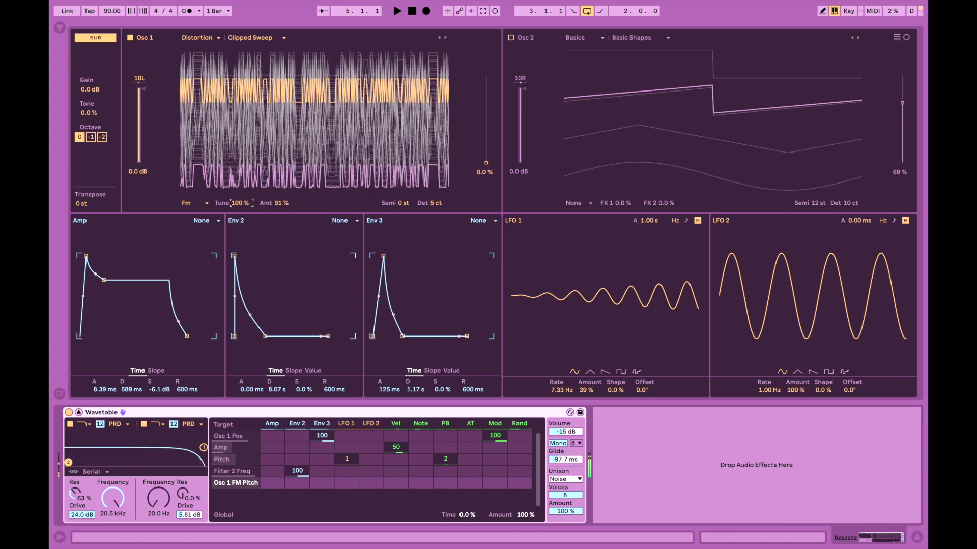
double_click(243, 203)
Switch oscillator 1's effect to Classic, set Sync to 100%, and try pulse width at 100% and 48%
click(189, 203)
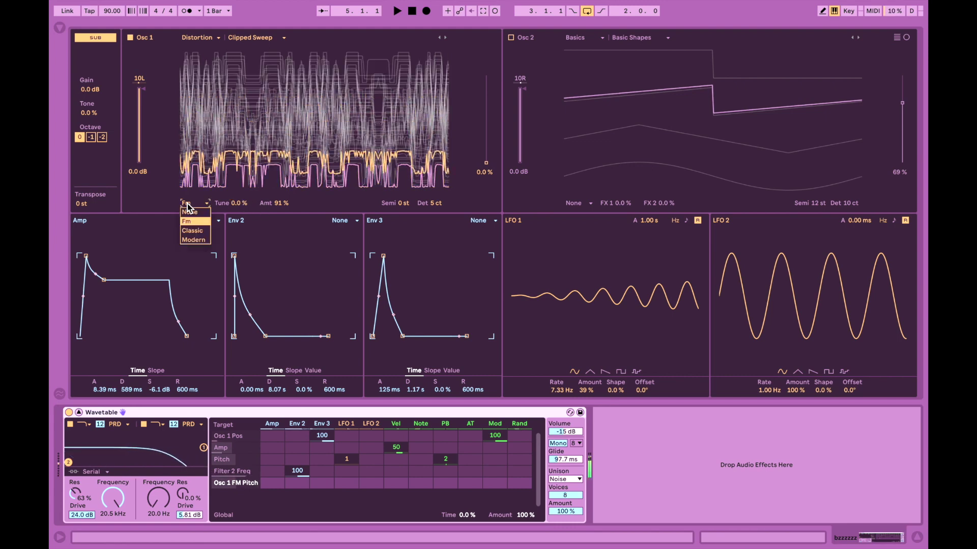
click(195, 231)
drag(272, 206, 272, 157)
drag(242, 205, 242, 168)
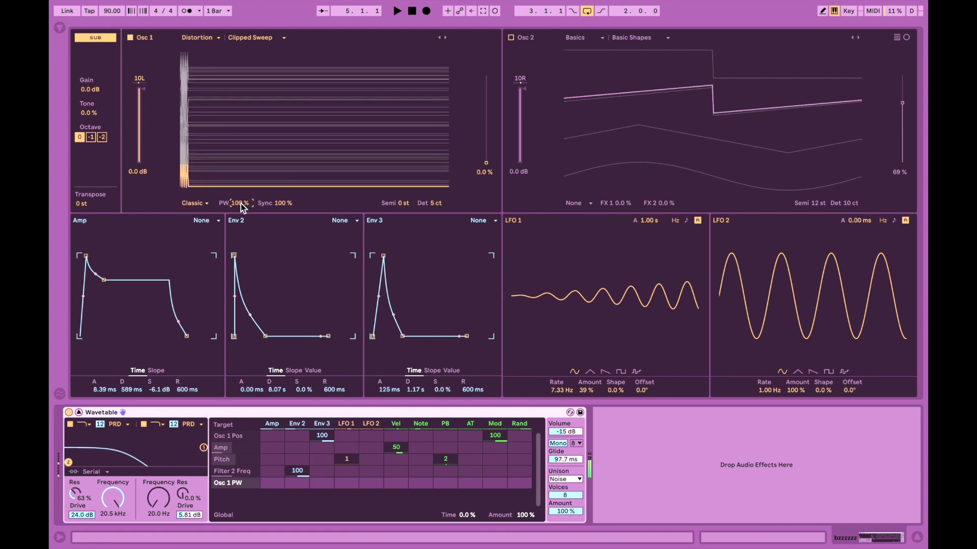
drag(242, 205, 241, 224)
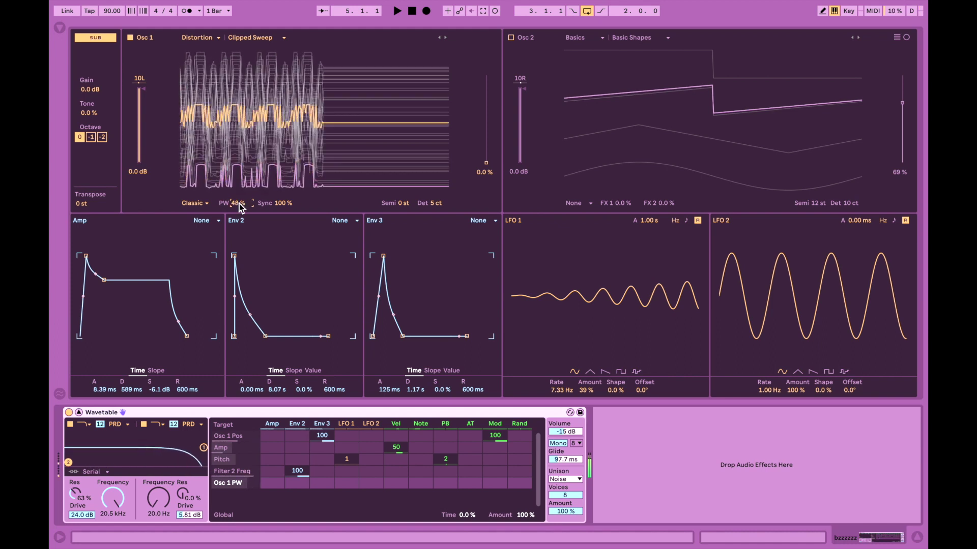
Switch oscillator 1's effect to Modern and set Fold to 46% and Warp to 36%
click(204, 204)
click(204, 240)
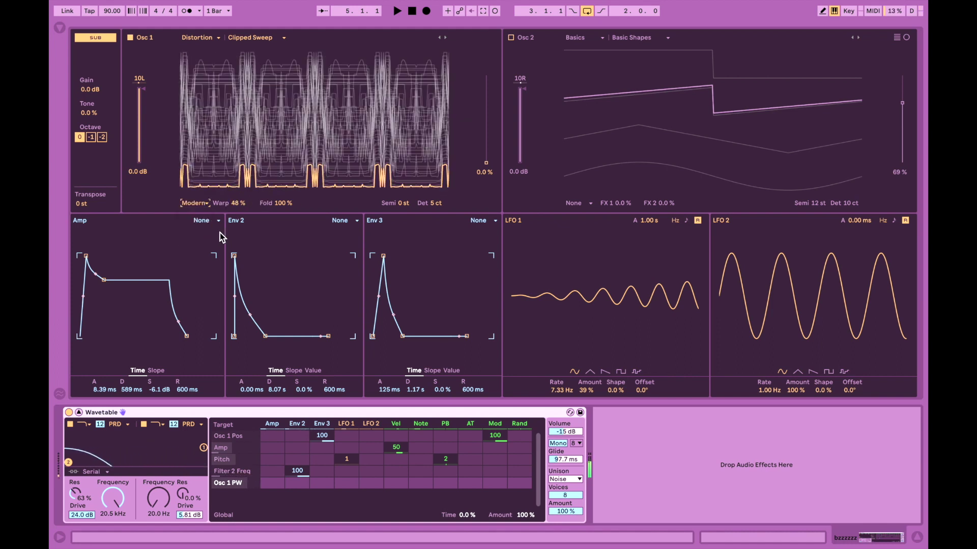
drag(283, 203, 283, 231)
drag(243, 205, 293, 56)
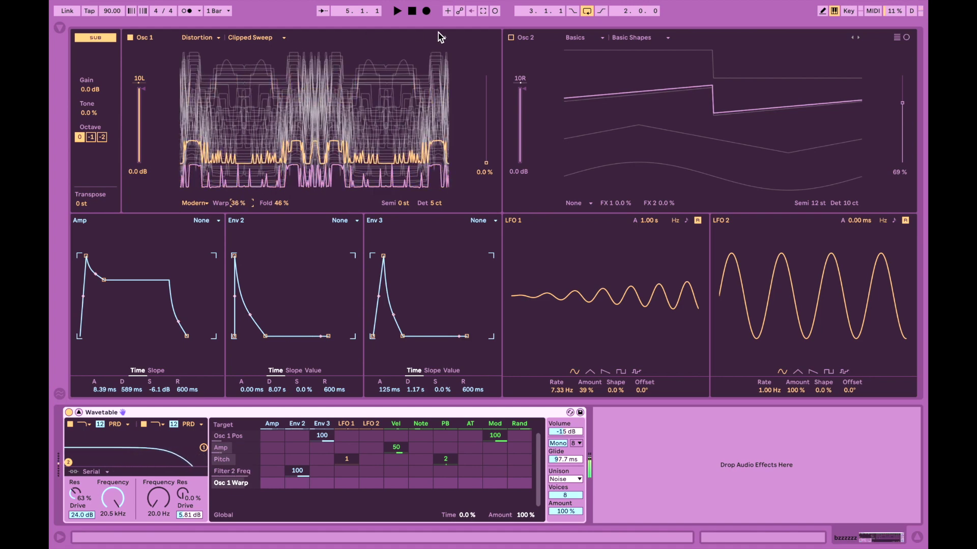
Audition further Distortion wavetables on oscillator 1, then choose Echoes from the Retro category and set Fold to 100%
click(446, 38)
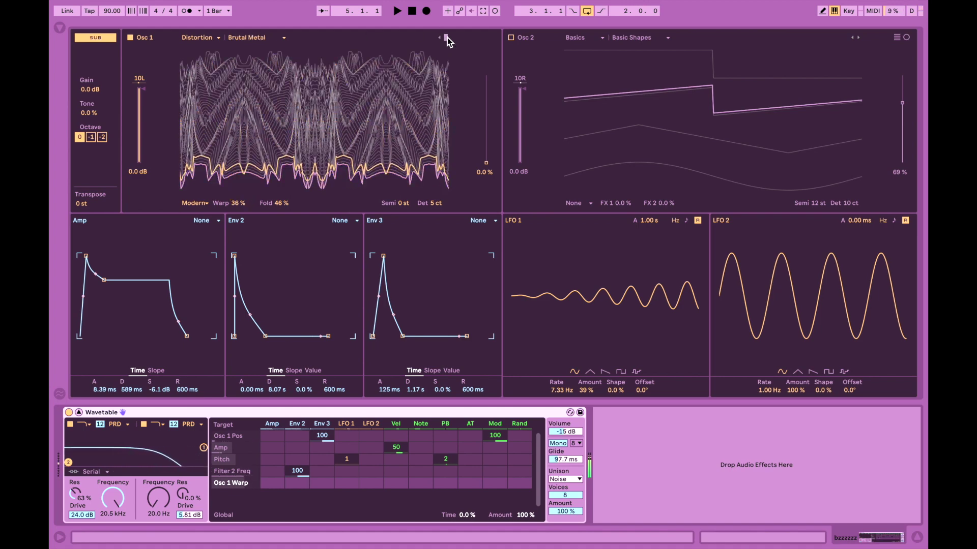
click(447, 38)
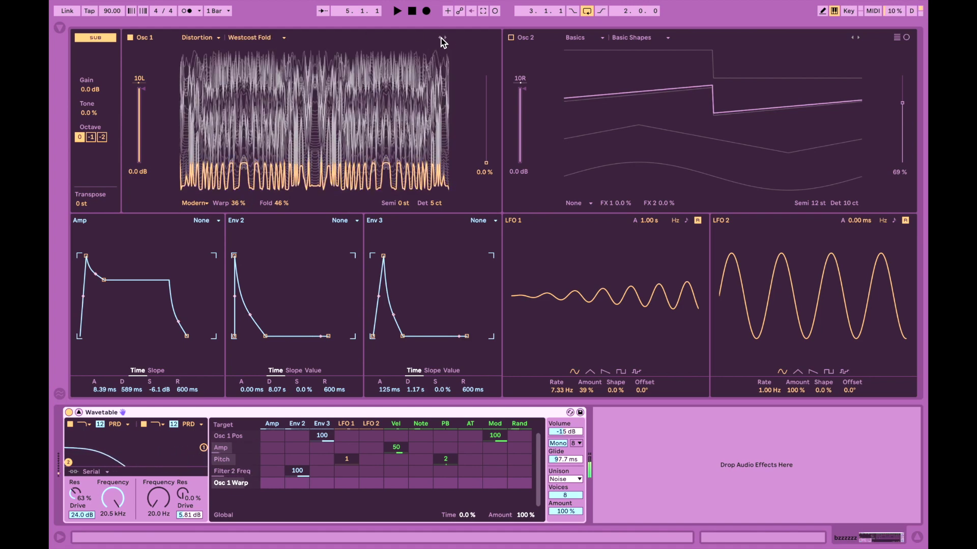
click(447, 37)
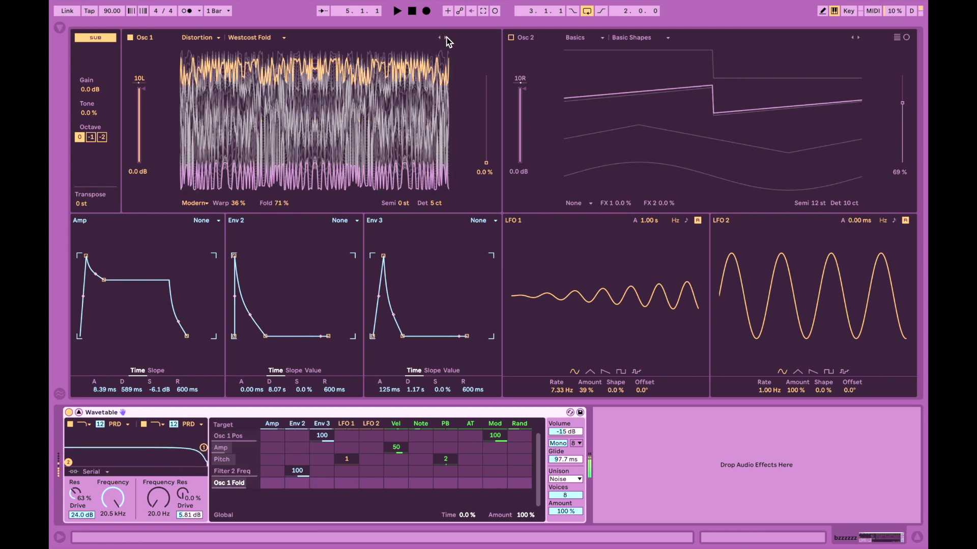
click(447, 37)
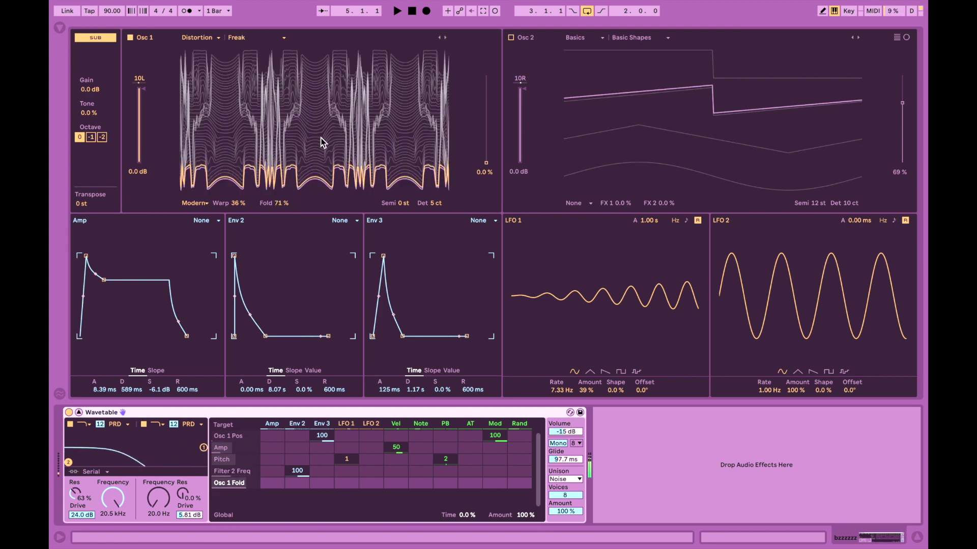
click(446, 38)
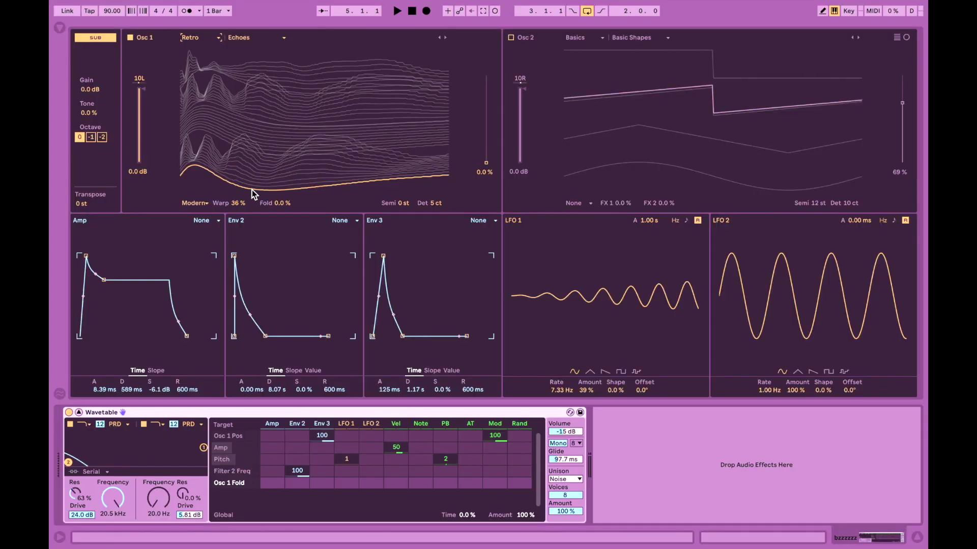
drag(283, 203, 283, 147)
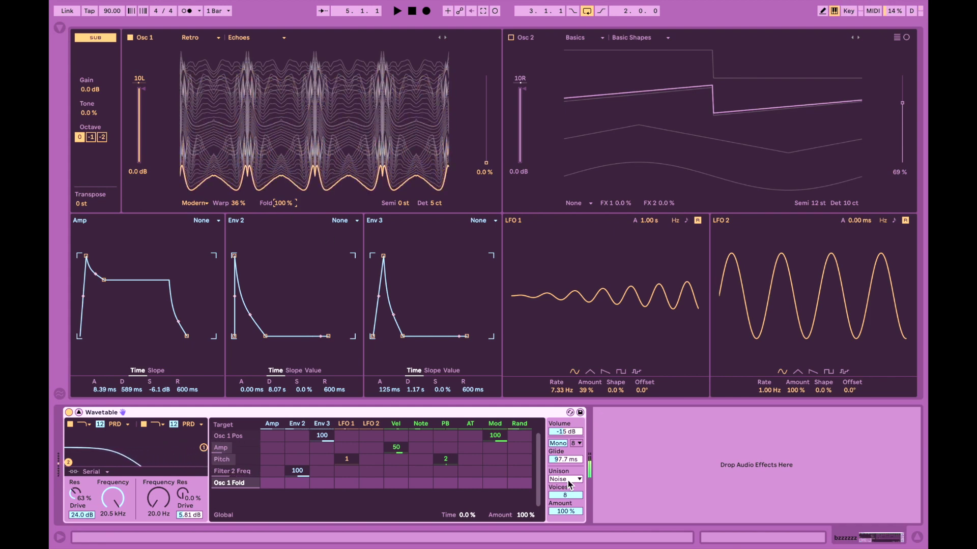
Try the Phase Sync unison mode with 2 voices at 100% amount, followed by Classic and None
click(569, 482)
click(573, 453)
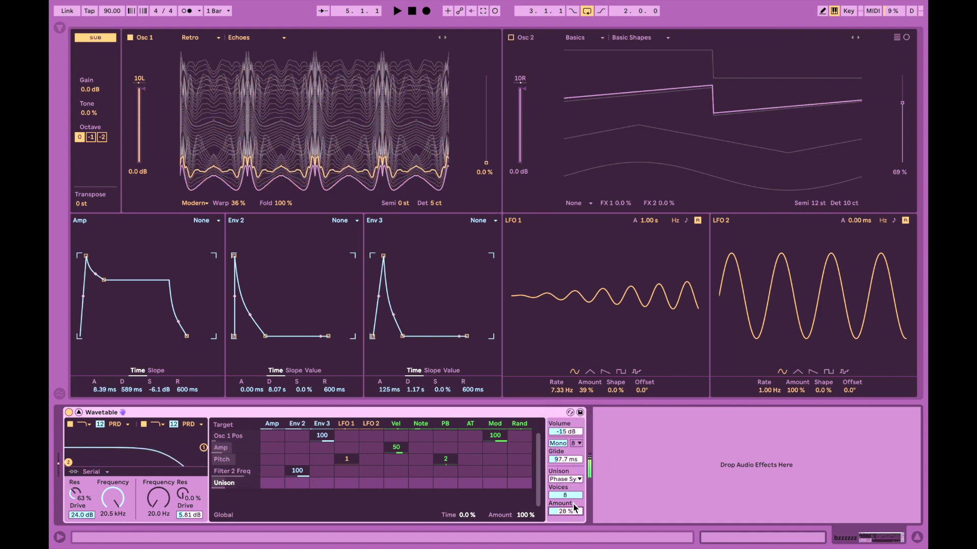
drag(573, 495, 573, 470)
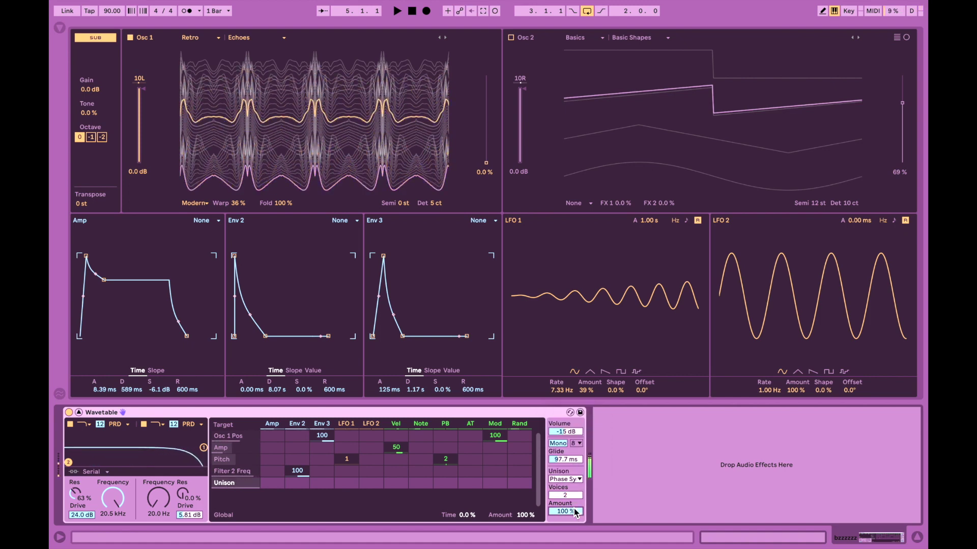
click(571, 481)
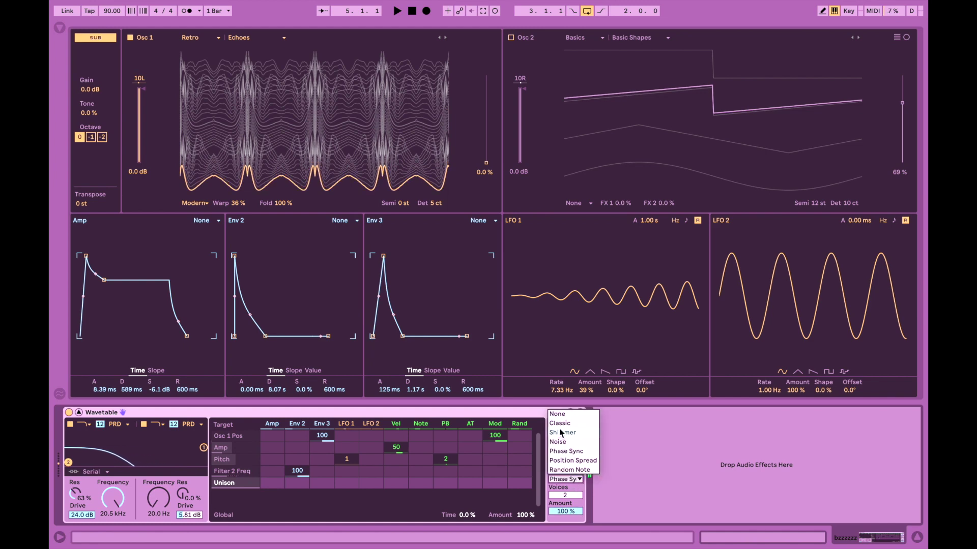
click(560, 423)
click(565, 479)
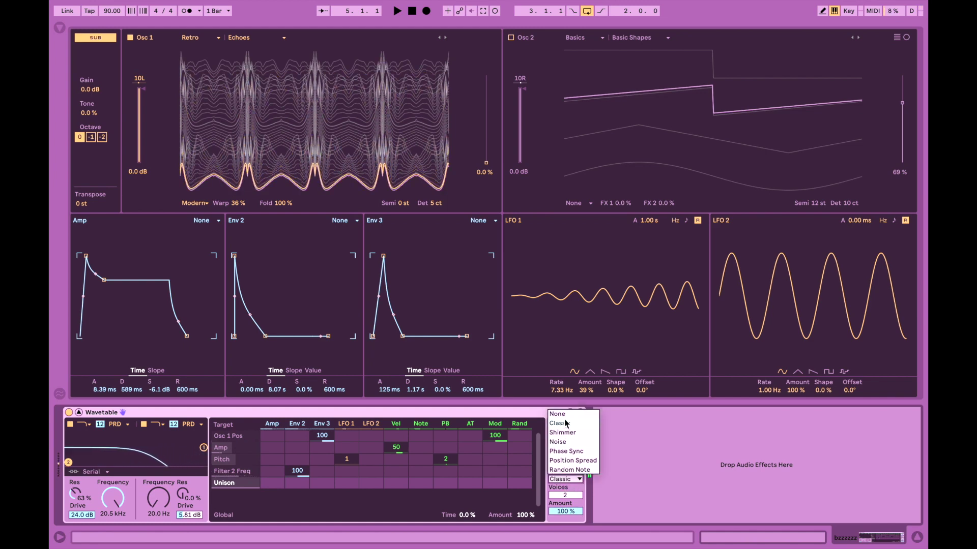
click(564, 418)
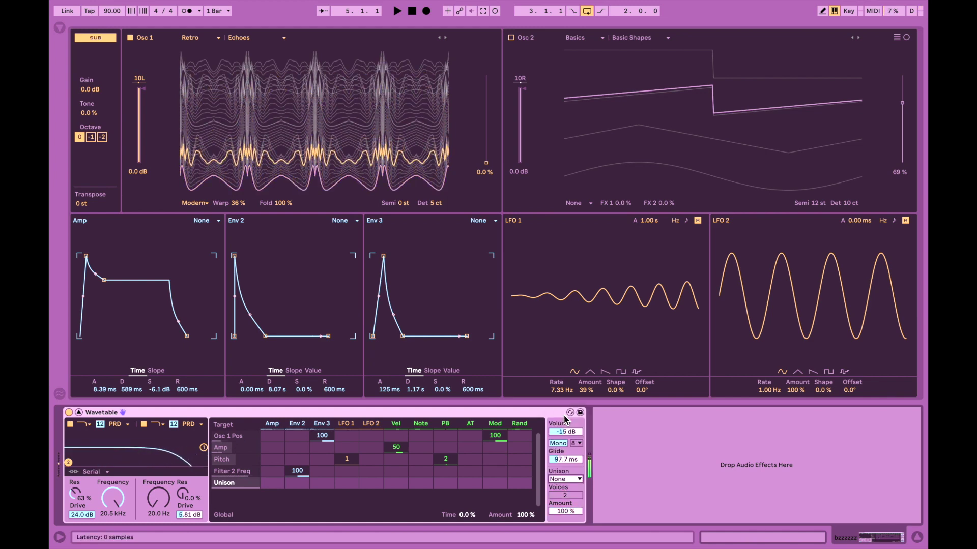
Set the unison mode to Noise with 3 voices
click(568, 479)
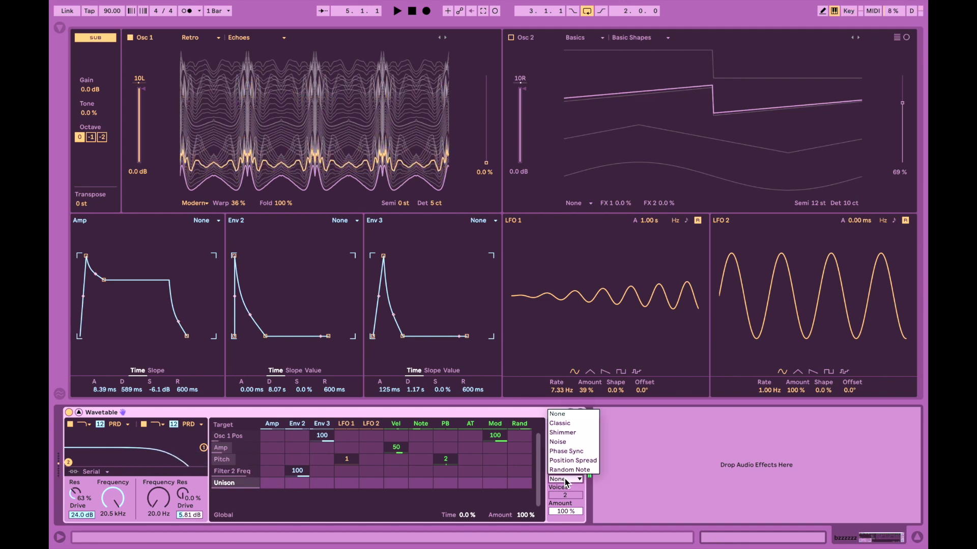
click(572, 442)
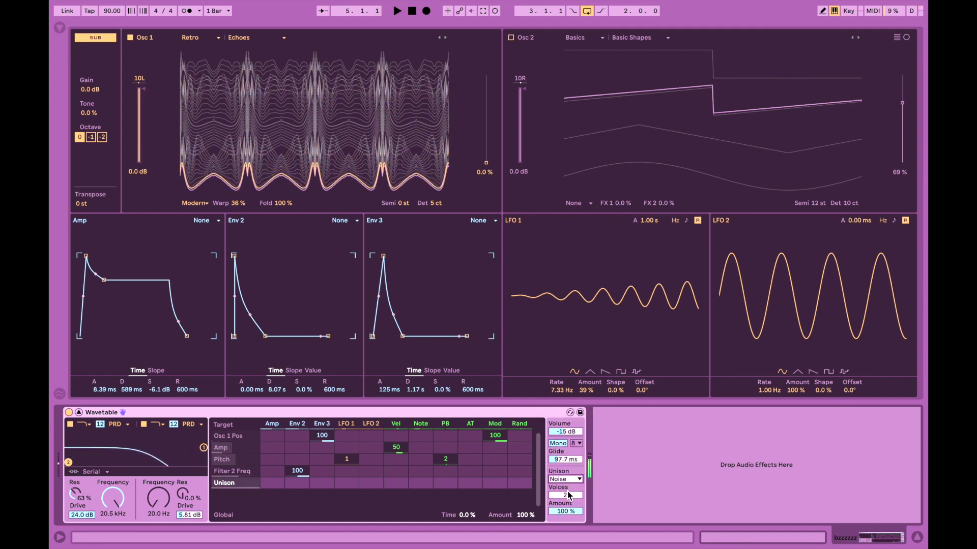
drag(564, 495, 564, 486)
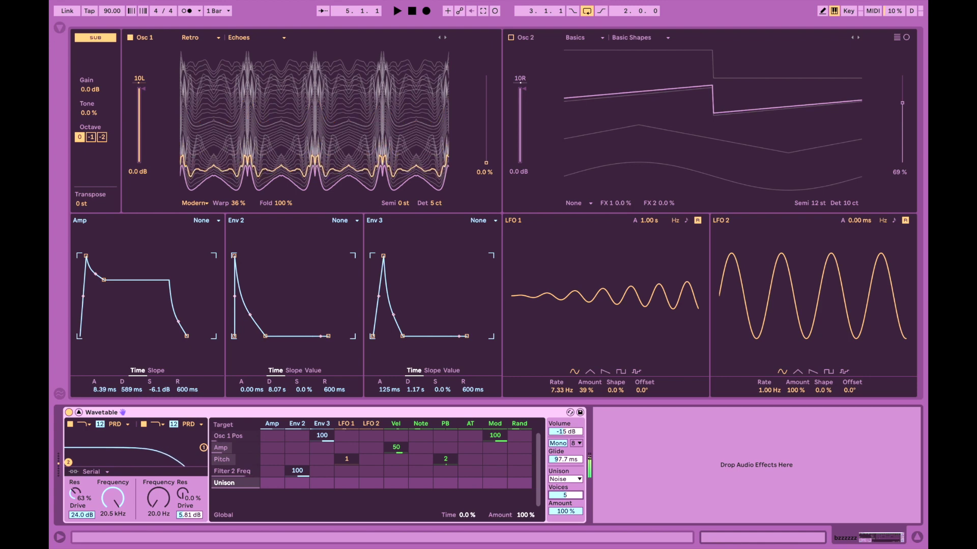
Collapse the expanded Wavetable view, copy the bzzzzzz clip to bar 5 on the uppermost bzzzzzz track, and play from there
click(80, 414)
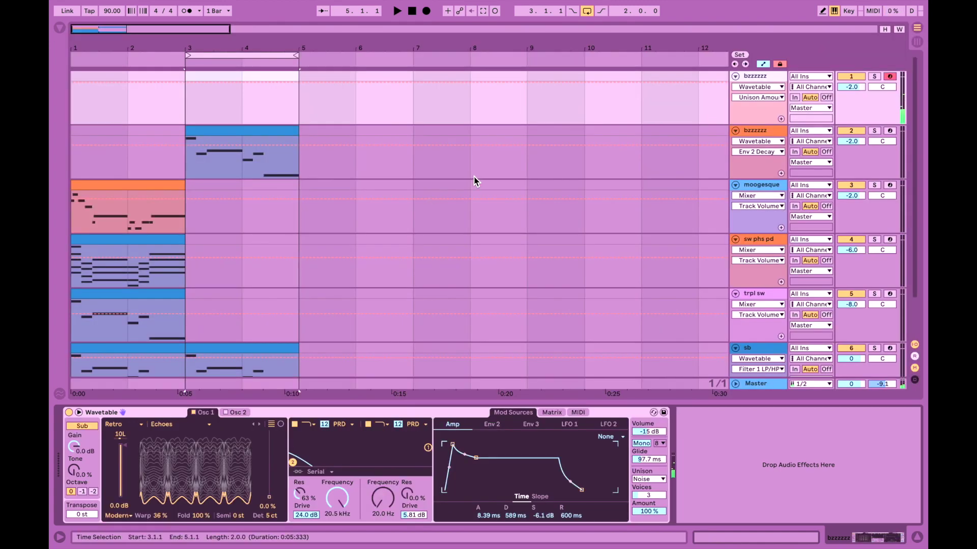
click(270, 128)
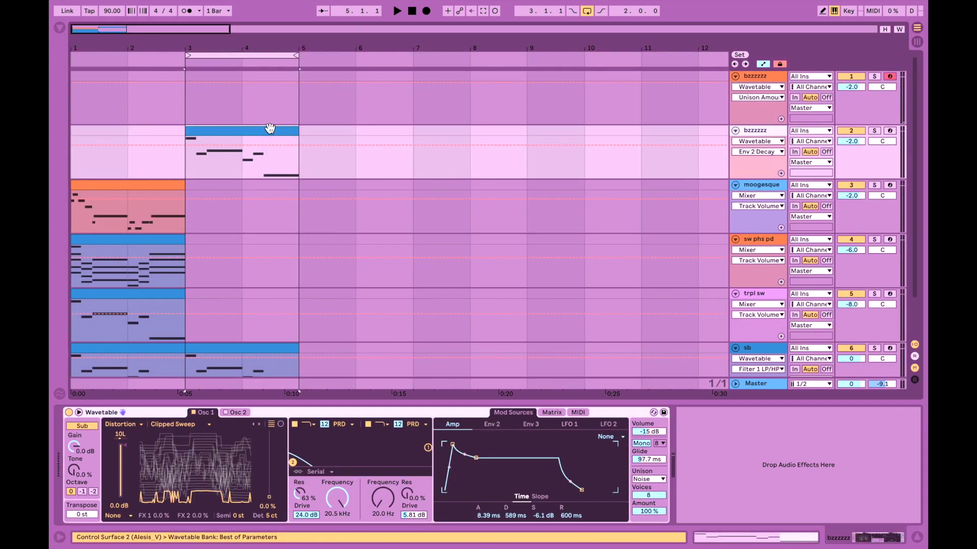
click(294, 107)
key(ctrl+v)
click(304, 114)
key(space)
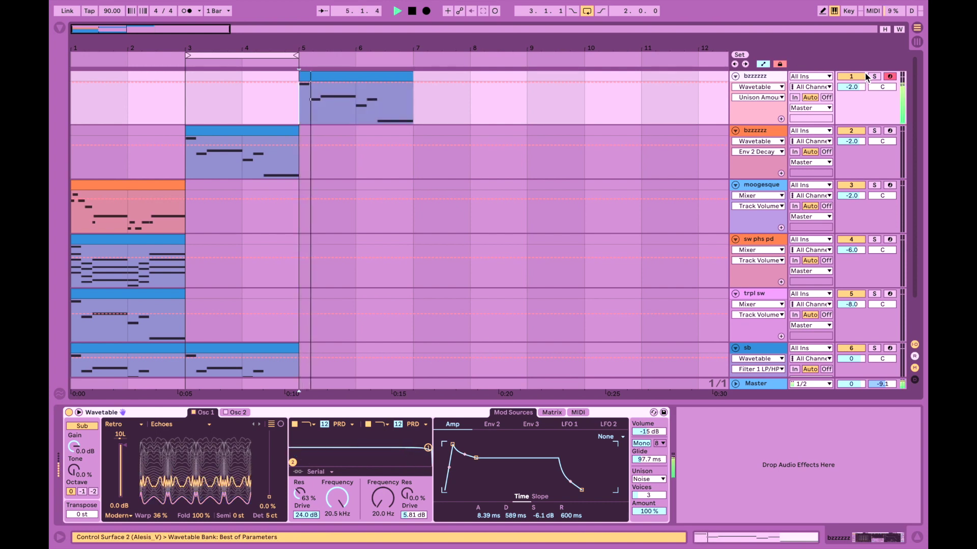
Duplicate the sw phs pd track and solo the upper copy
scroll(469, 208, down, 2)
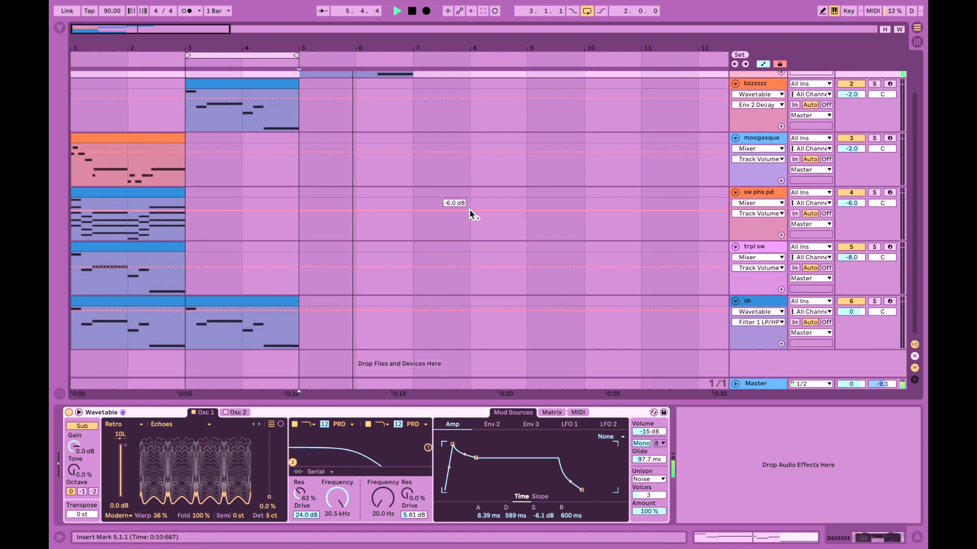
scroll(635, 220, up, 2)
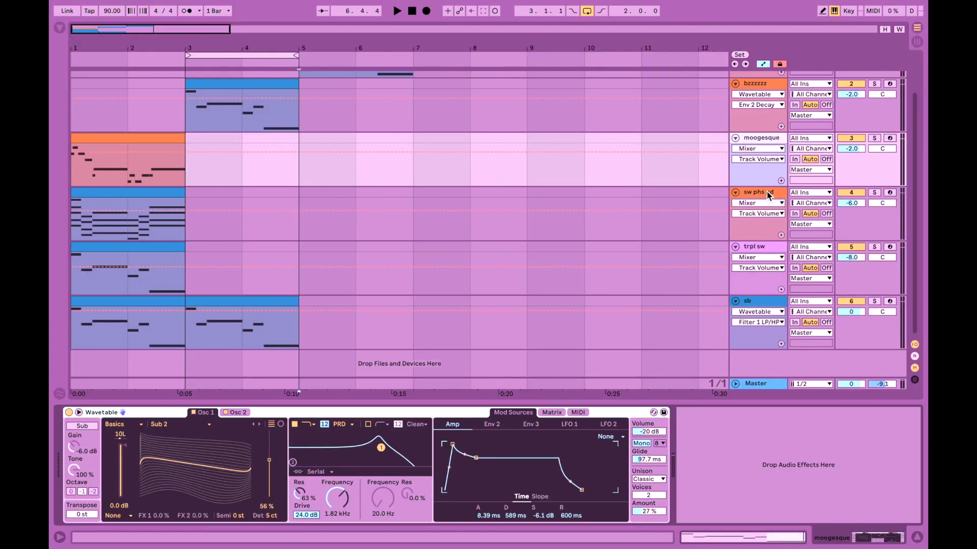
click(768, 196)
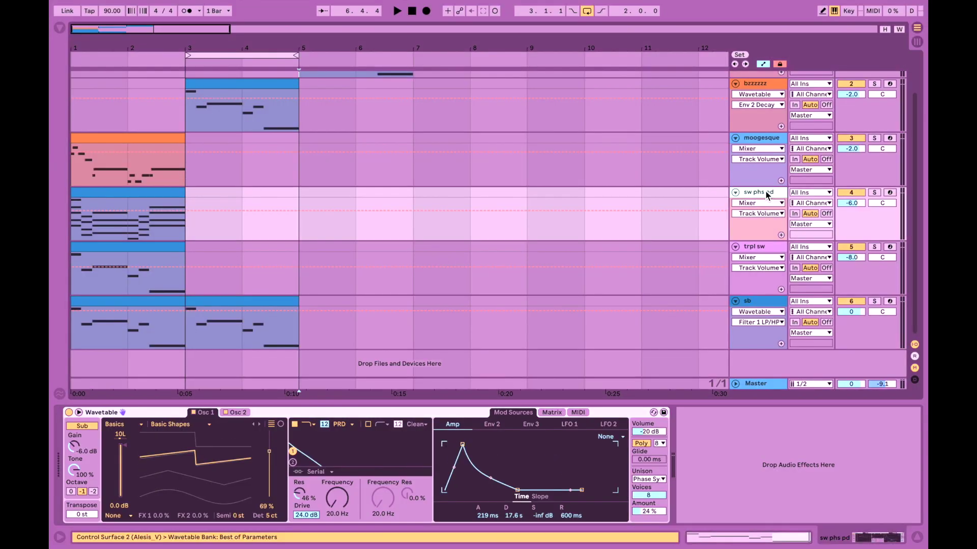
key(ctrl+d)
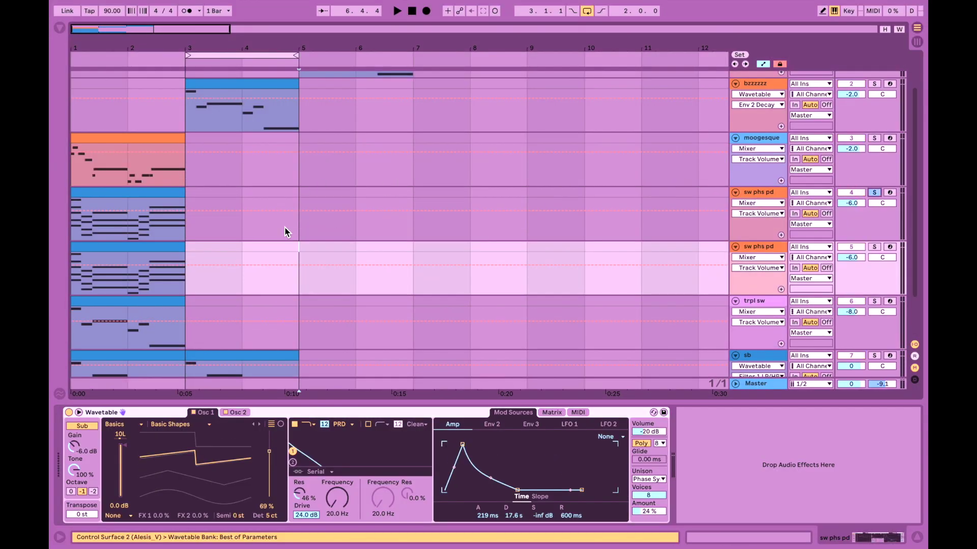
Loop the soloed sw phs pd track's two-bar clip at bar 1 and play it
click(168, 193)
key(ctrl+l)
key(space)
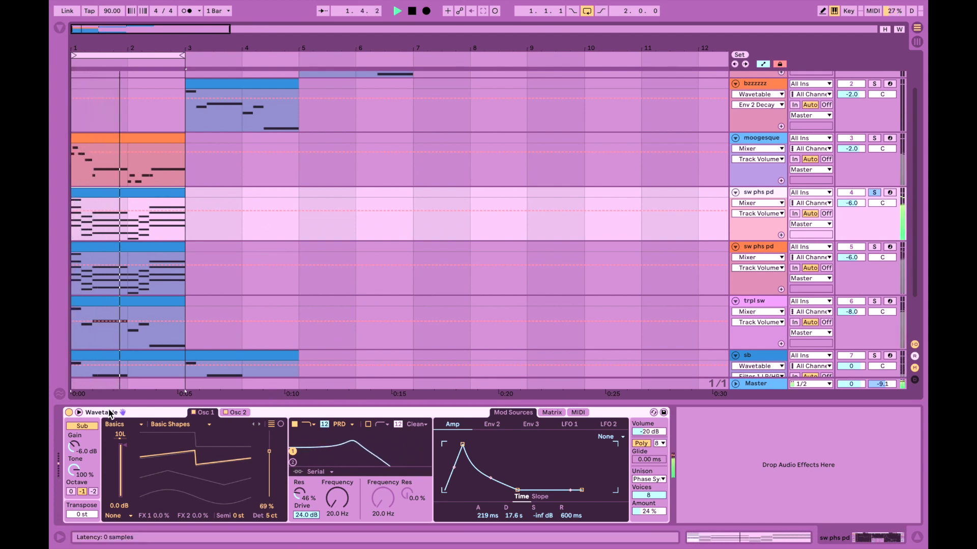
Expand the Wavetable view, advance oscillator 1 to the Sub 3 wavetable, and set its position to 19%
click(79, 413)
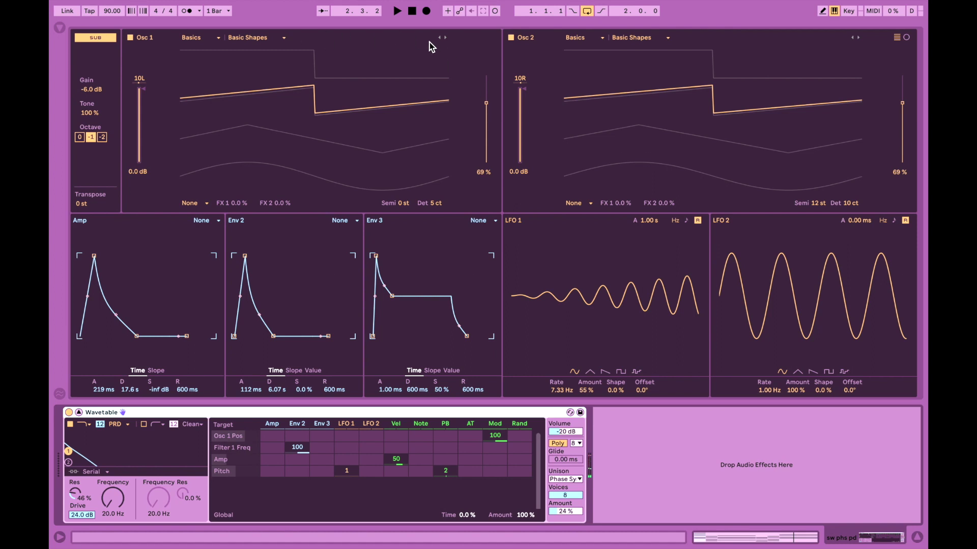
click(445, 37)
key(space)
click(446, 38)
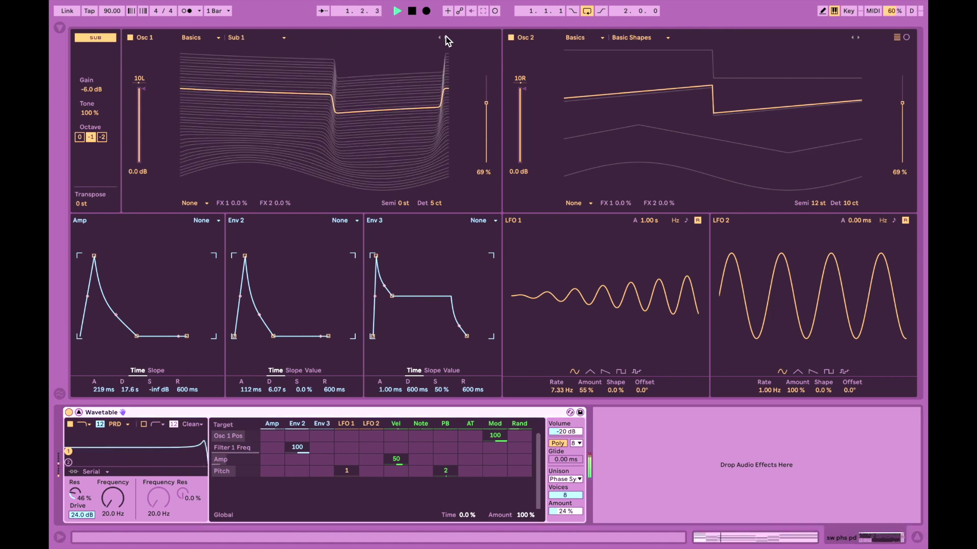
click(445, 37)
click(446, 38)
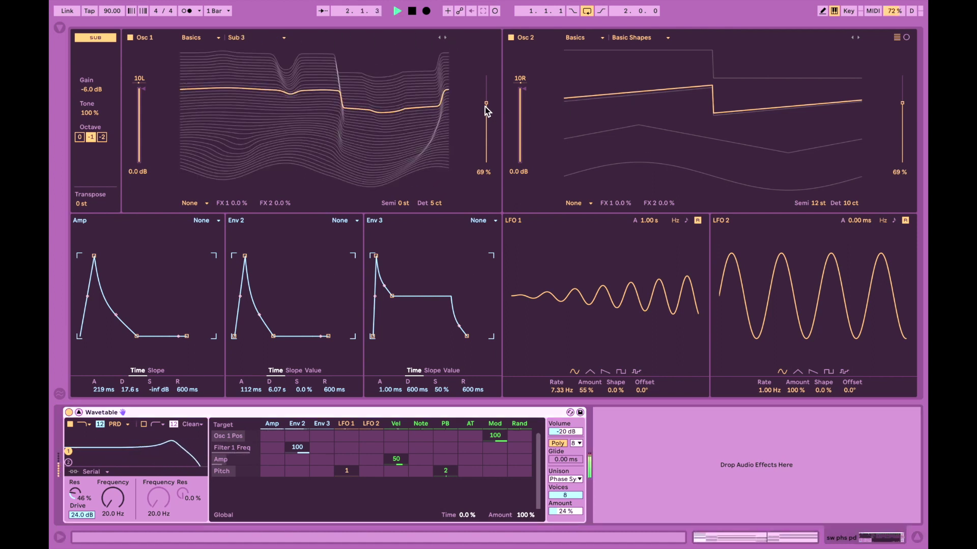
drag(486, 107, 486, 147)
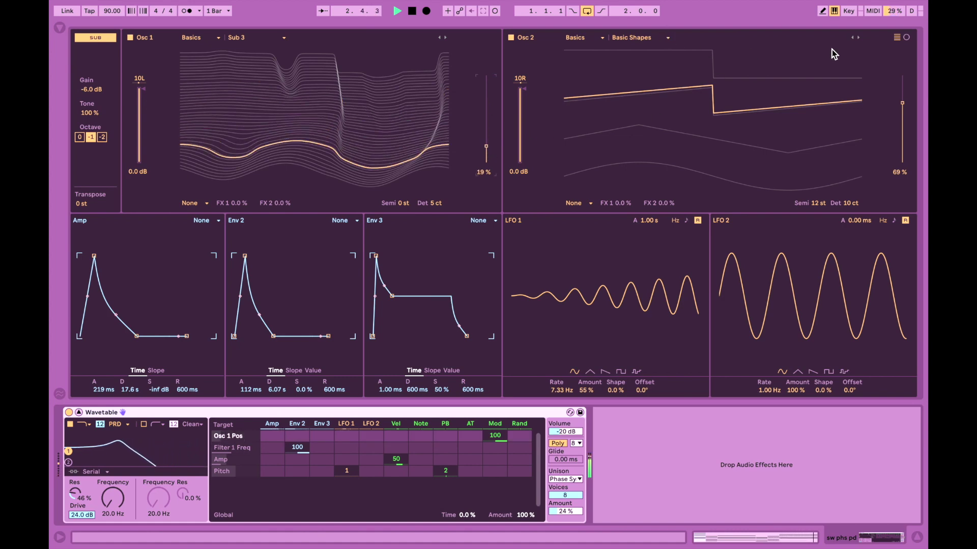
Change oscillator 2 to the Piano wavetable in the Instrument category and set its position to 26%
click(858, 37)
click(858, 37)
click(858, 37)
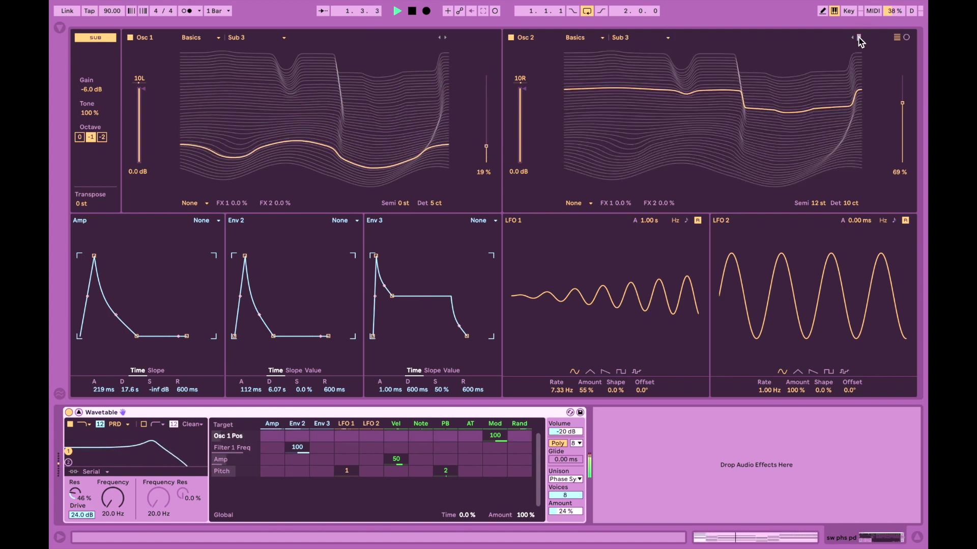
click(859, 38)
click(573, 37)
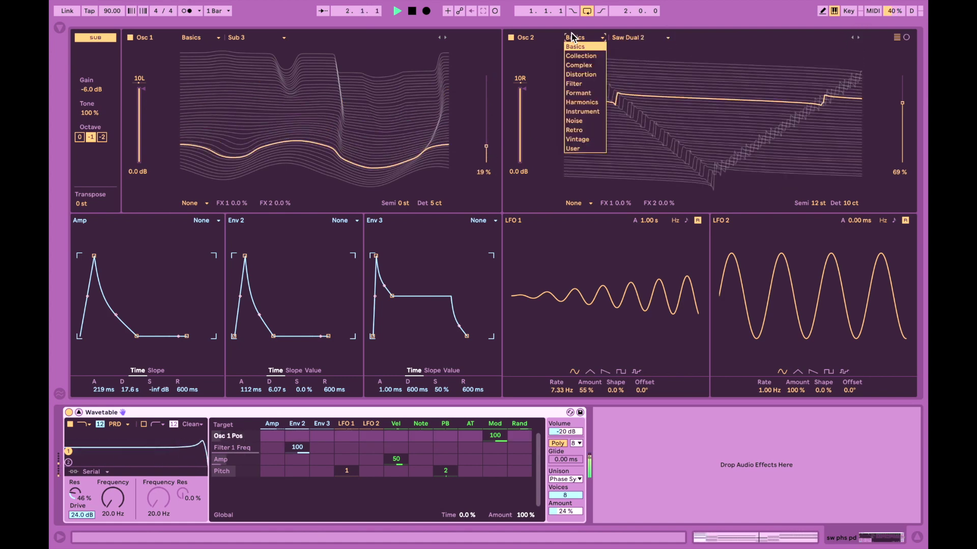
click(589, 113)
drag(902, 103, 903, 146)
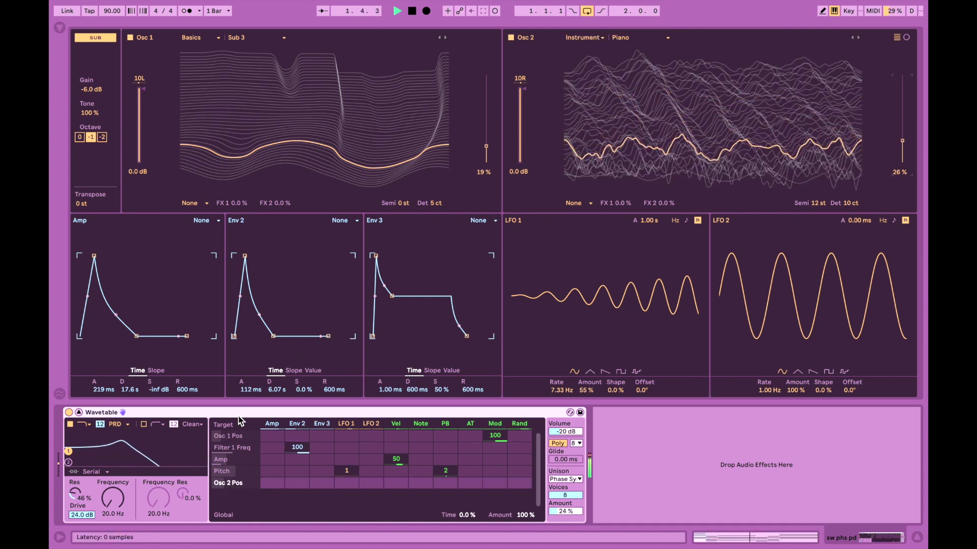
Change filter 1's type to band-pass
click(84, 425)
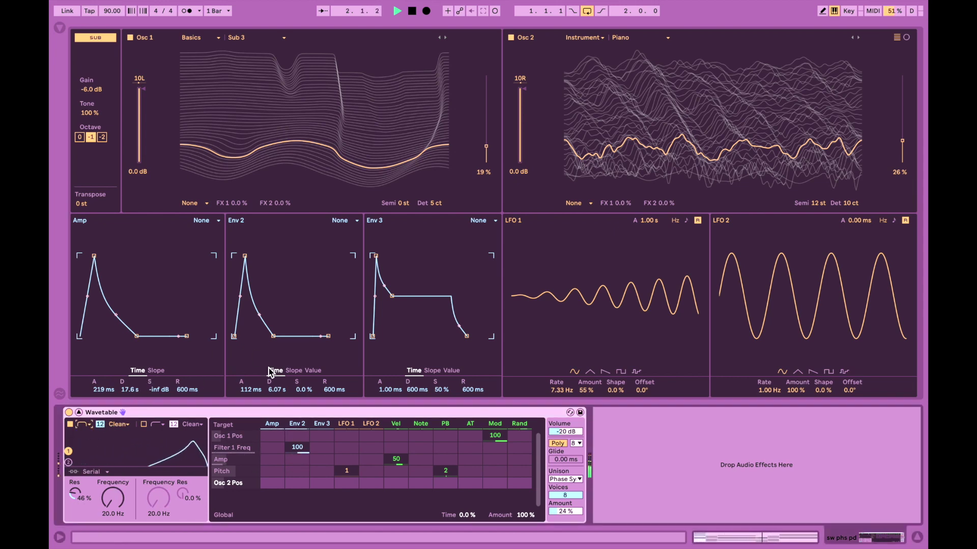
Set envelope 2's peak value to 66% and the Wavetable volume to -4.5 dB
click(315, 374)
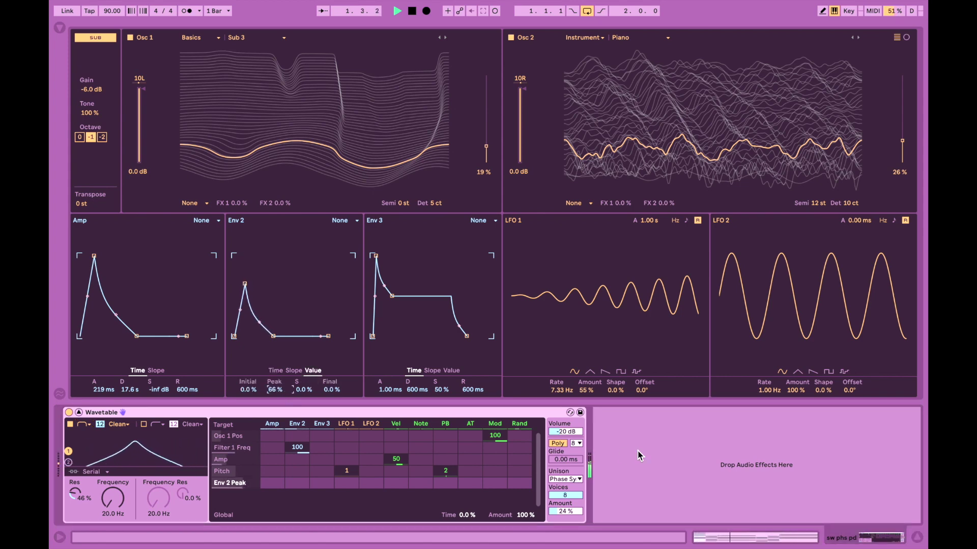
key(ctrl+z)
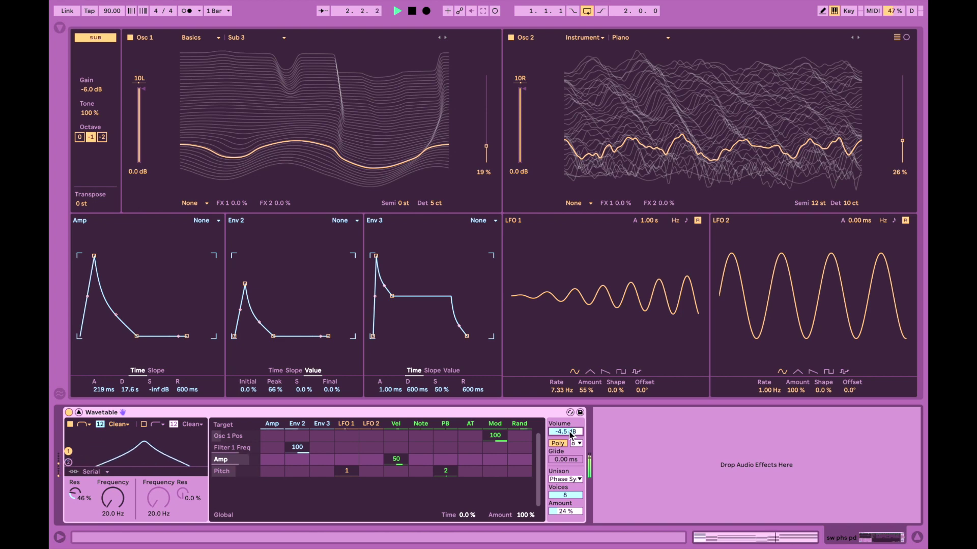
Change the unison mode to Noise with a 100% amount and set the amp envelope's attack to 2.93 ms
click(575, 481)
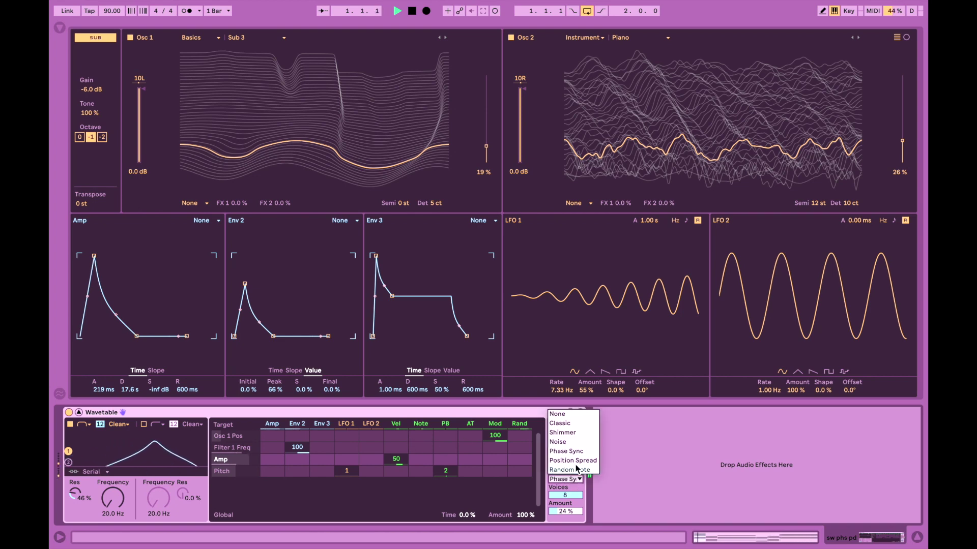
click(582, 442)
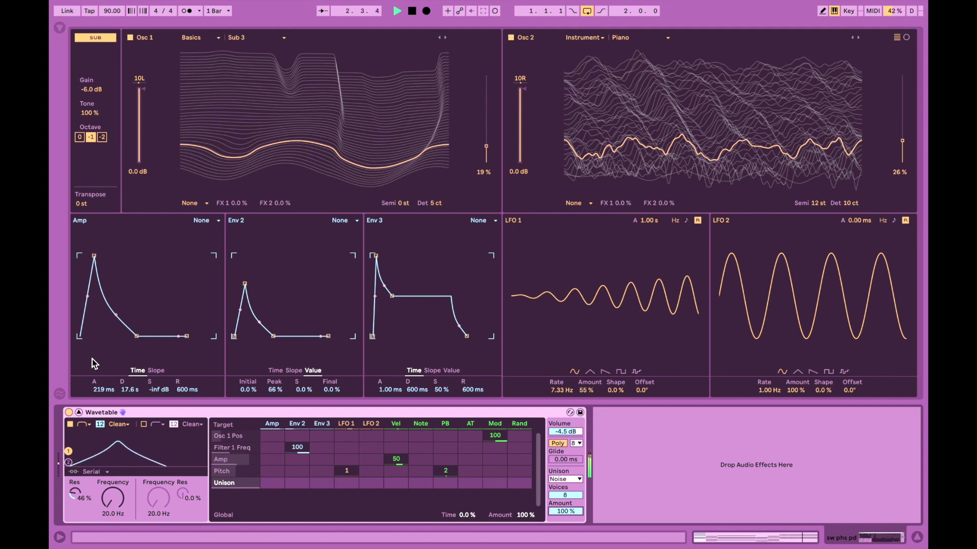
drag(106, 391, 105, 442)
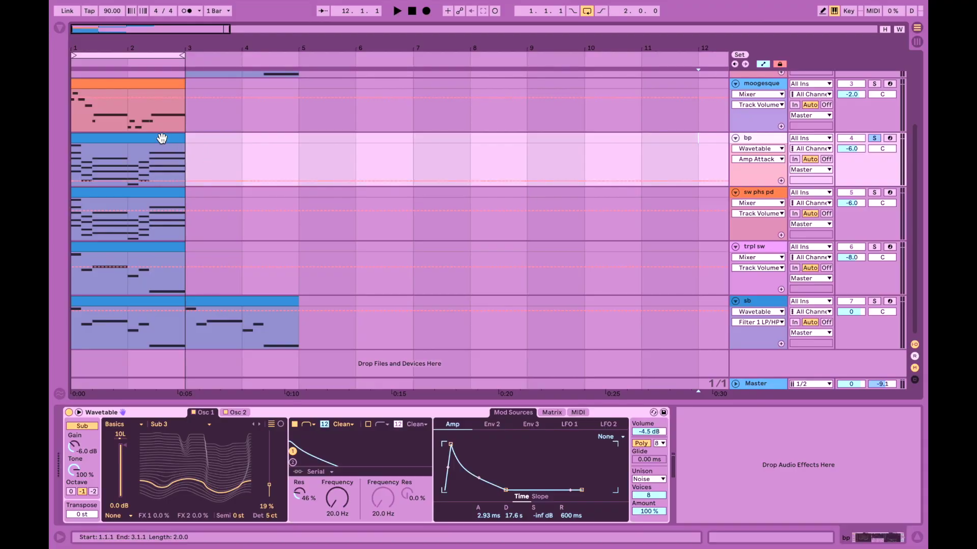
Move the bp clip to bar 5 and place copies of the sb and moogesque clips in the same two bars
click(138, 138)
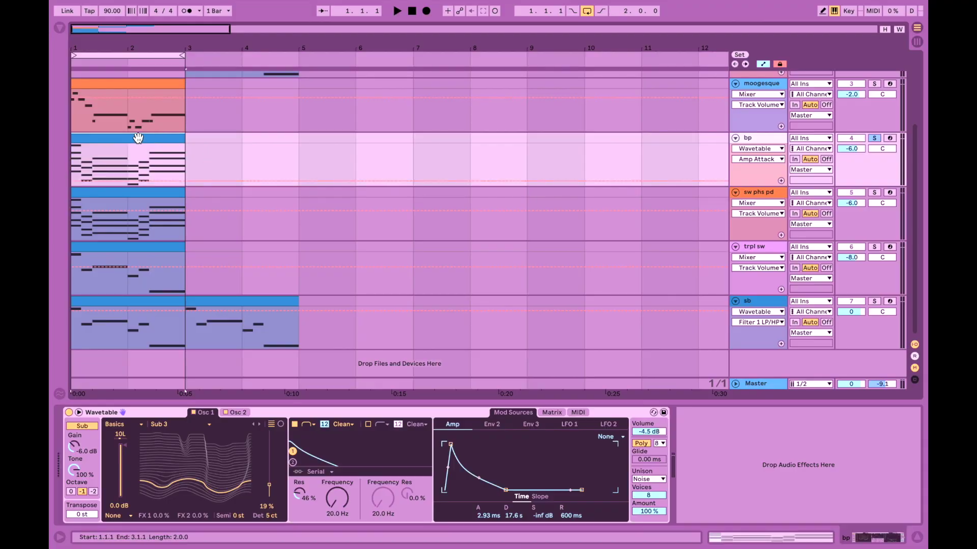
drag(138, 138, 344, 138)
click(147, 300)
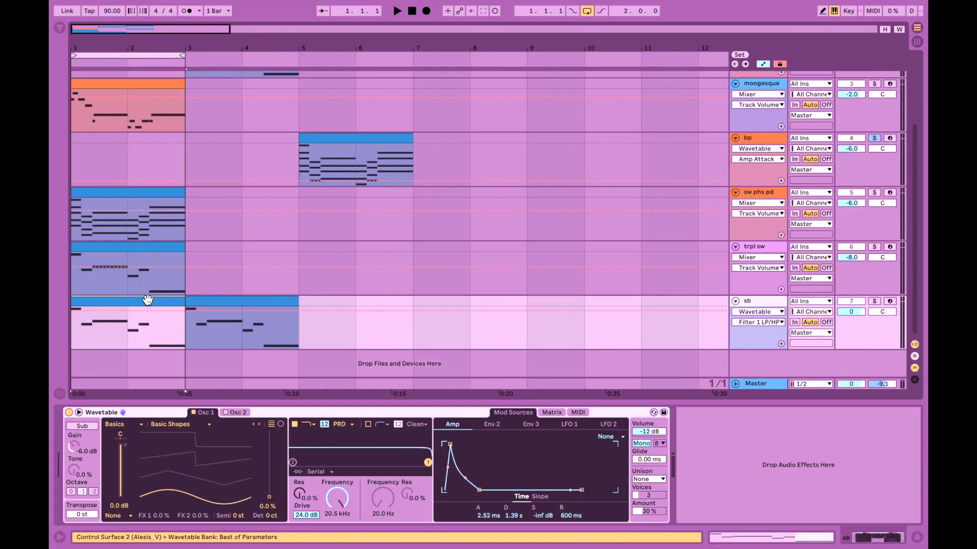
click(306, 334)
scroll(306, 333, up, 4)
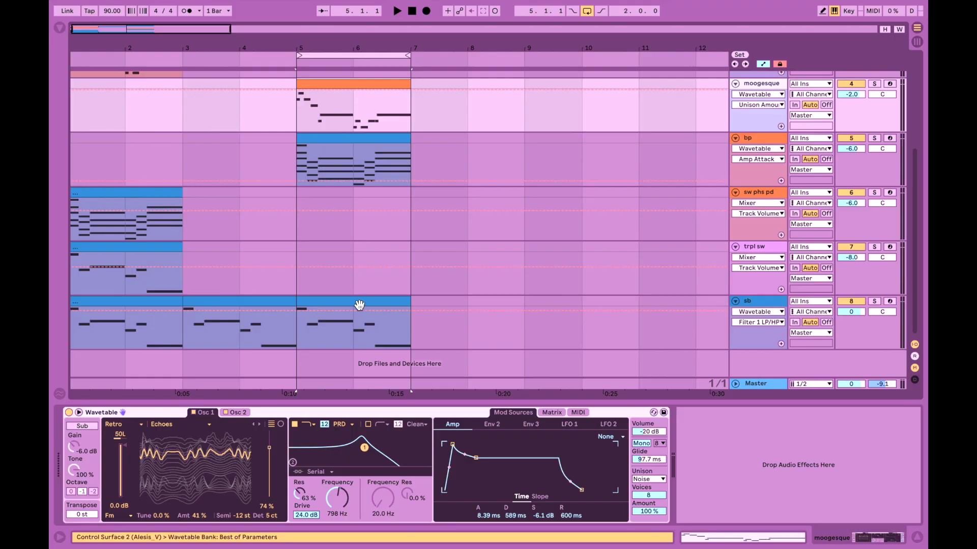
Duplicate the bar 5 moogesque, bp and sb clips to bar 7 and delete the moogesque and bp clips at bar 5
click(359, 305)
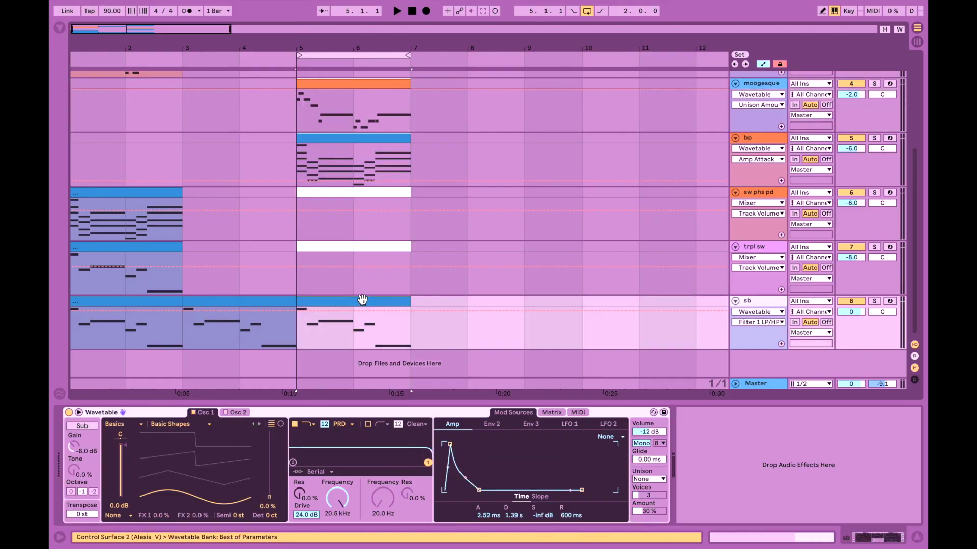
key(ctrl+d)
scroll(360, 259, up, 3)
click(357, 217)
shift+click(347, 162)
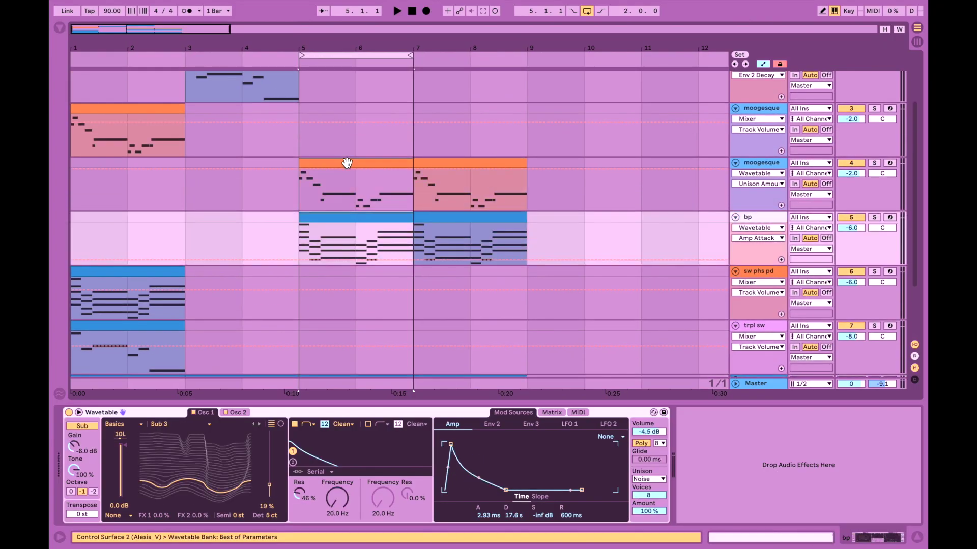
key(Delete)
Play the arrangement from bar 1 with the loop switched off
scroll(342, 165, up, 1)
click(88, 202)
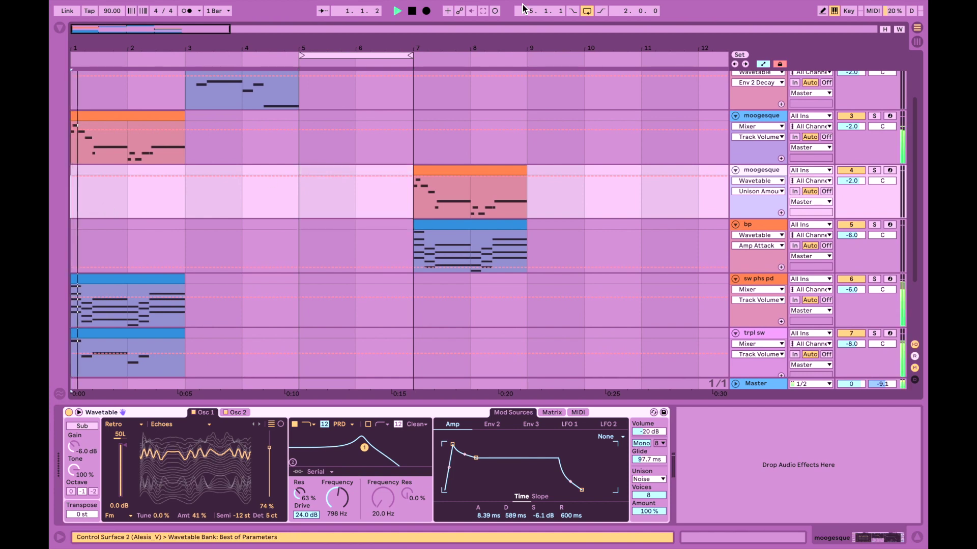
scroll(529, 264, up, 2)
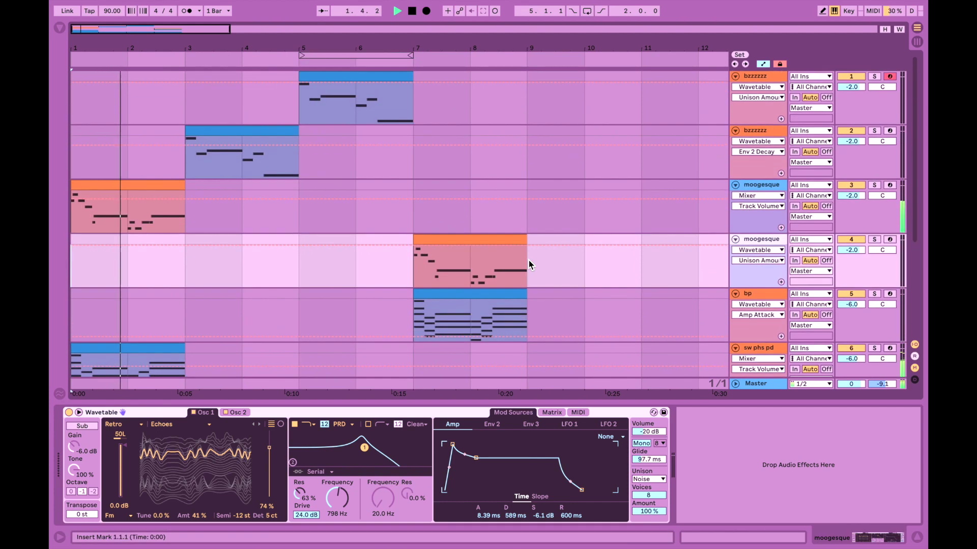
Duplicate the two-bar timeline section starting at bar 1 across all tracks
click(134, 184)
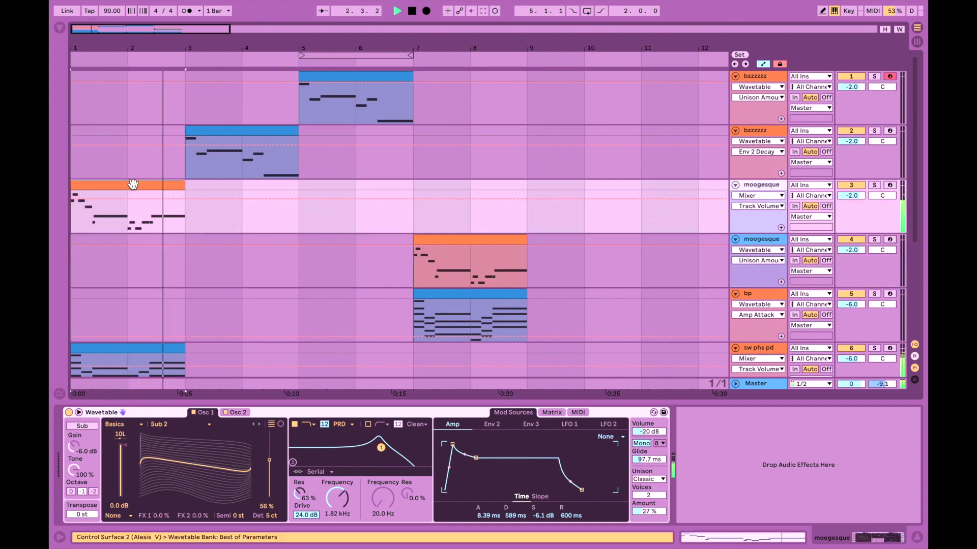
key(ctrl+shift+d)
key(Up)
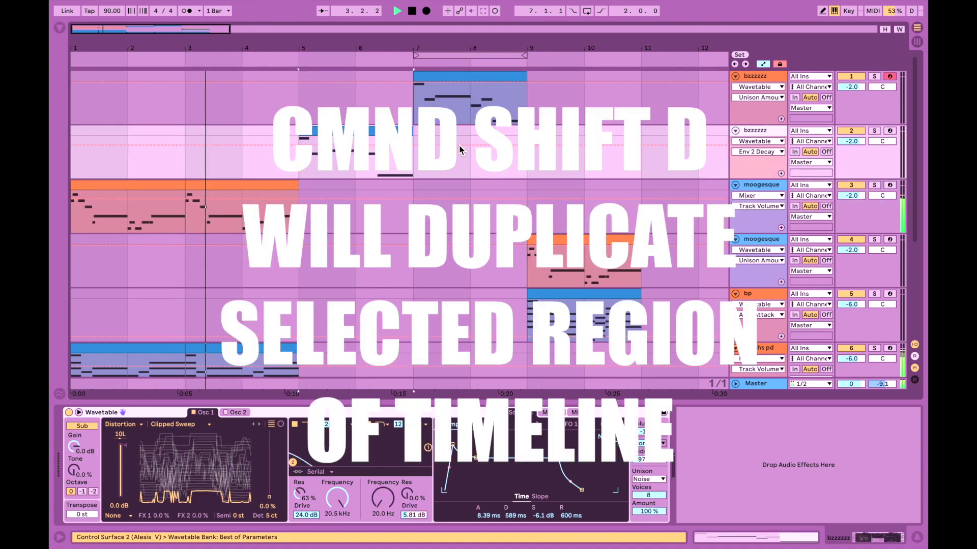
Duplicate the two-bar timeline section starting at bar 9 across all tracks
scroll(490, 190, right, 2)
scroll(491, 191, down, 1)
click(491, 226)
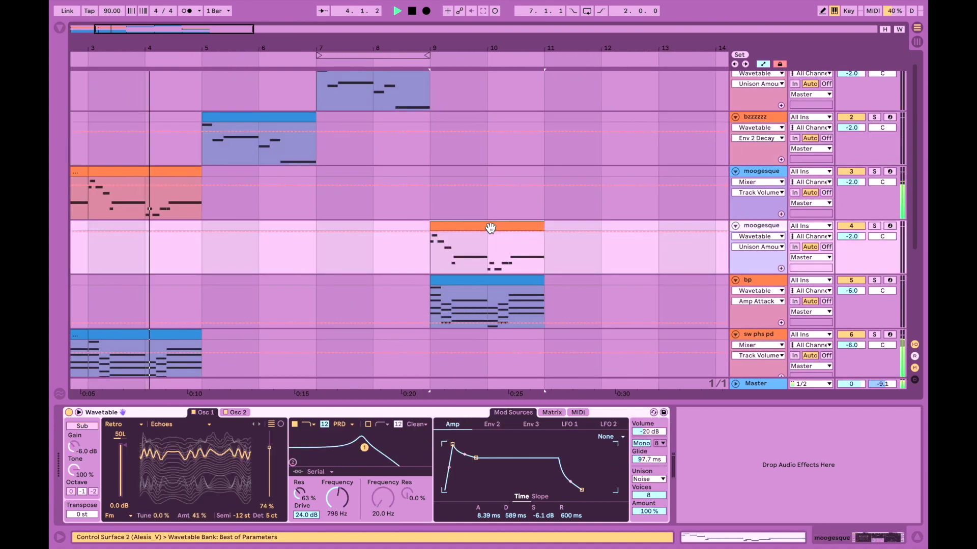
key(ctrl+shift+d)
Copy the first four bars of the upper moogesque, sw phs pd, trpl sw and sb tracks to bar 13
scroll(491, 232, down, 3)
scroll(491, 232, down, 3)
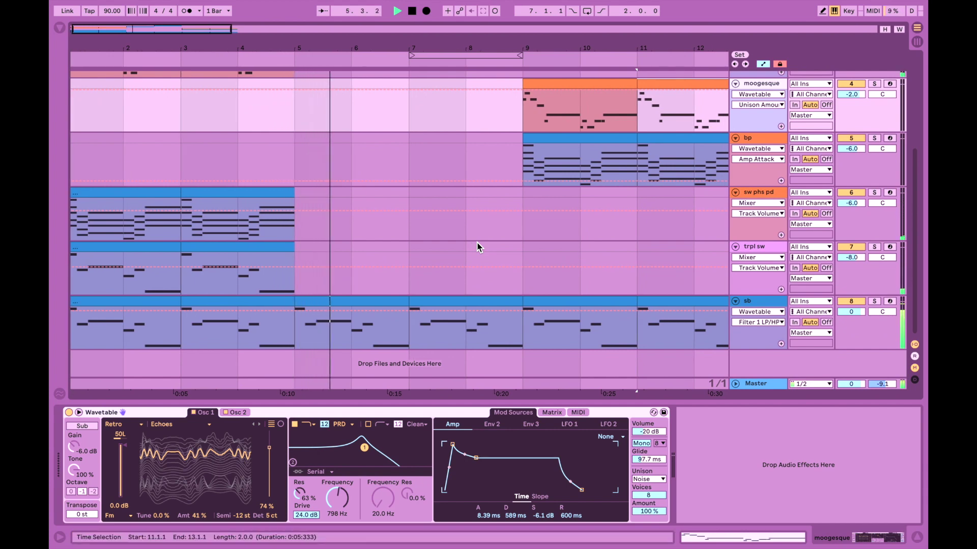
scroll(478, 248, up, 3)
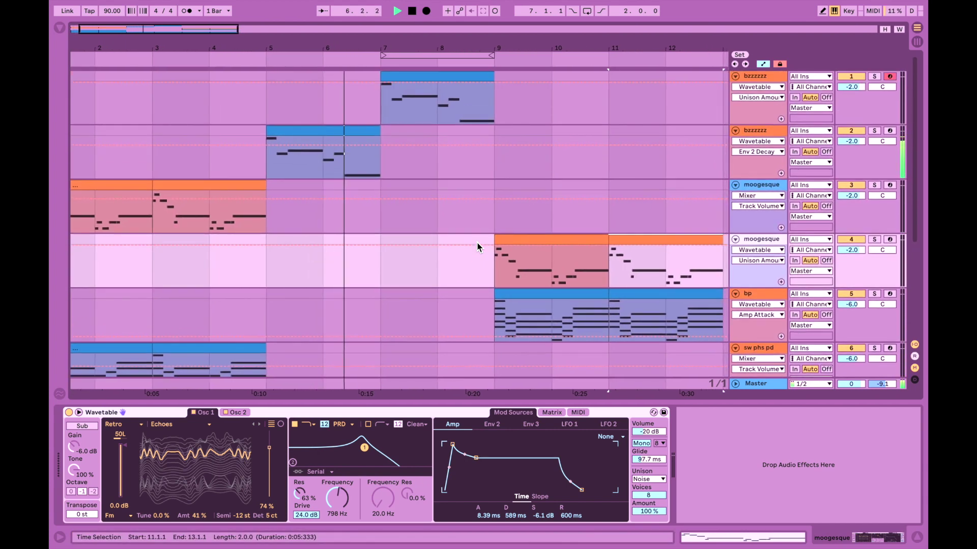
scroll(478, 248, right, 2)
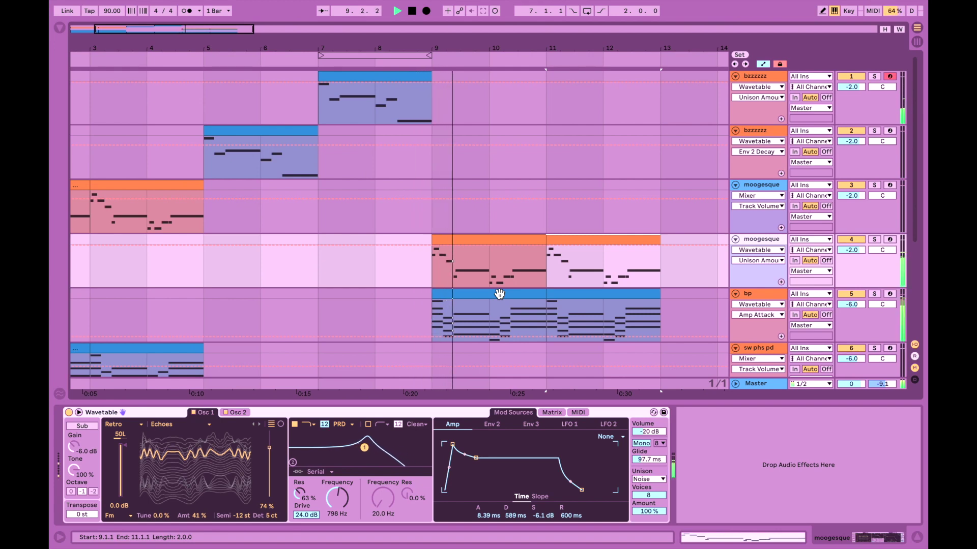
scroll(503, 294, down, 3)
scroll(437, 292, left, 3)
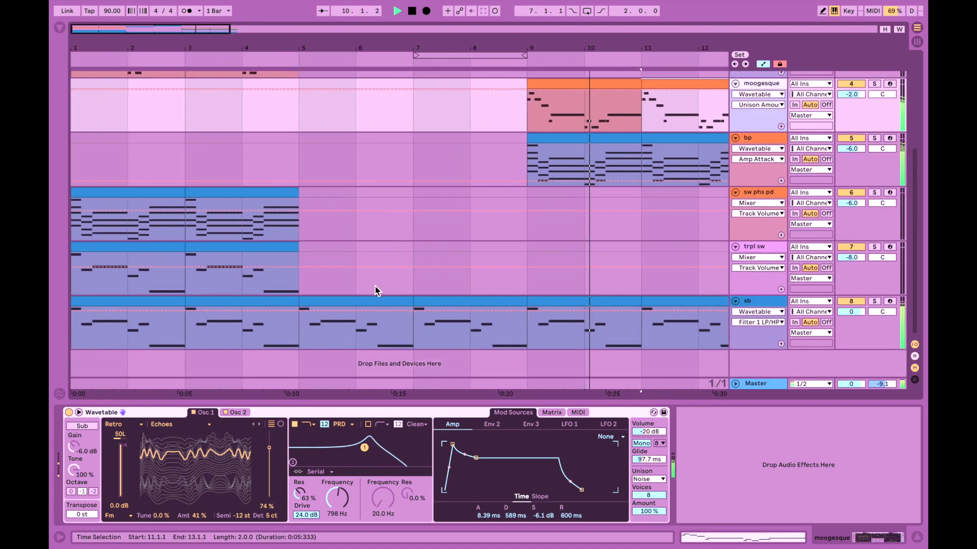
click(259, 301)
scroll(261, 301, up, 4)
click(148, 184)
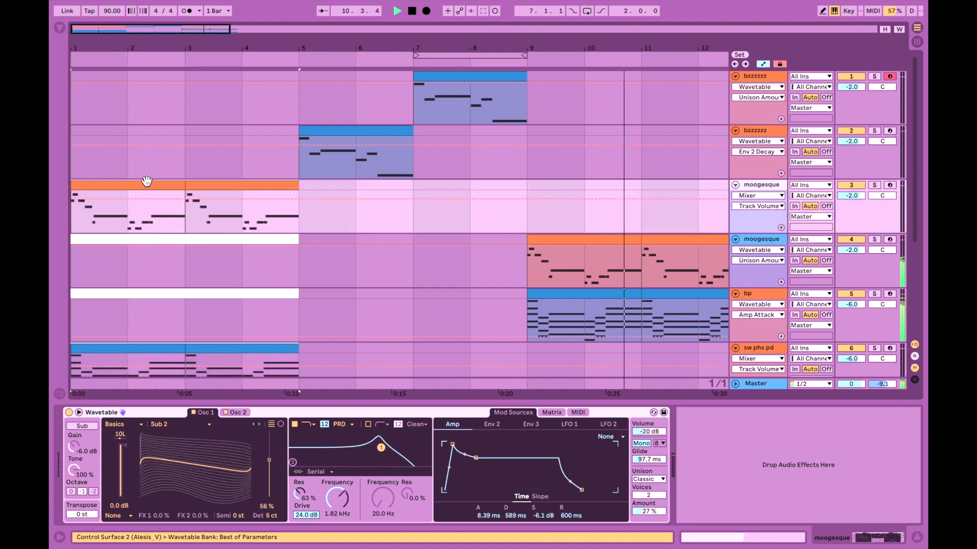
scroll(147, 182, right, 8)
scroll(146, 181, left, 8)
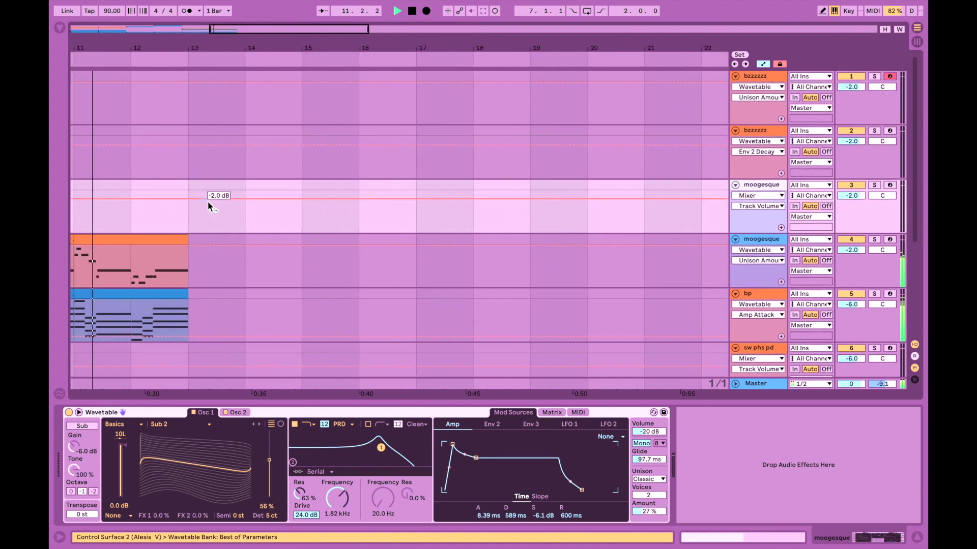
click(191, 219)
key(ctrl+d)
Duplicate the lower moogesque and bp clips to fill bars 13 through 16
scroll(285, 239, left, 2)
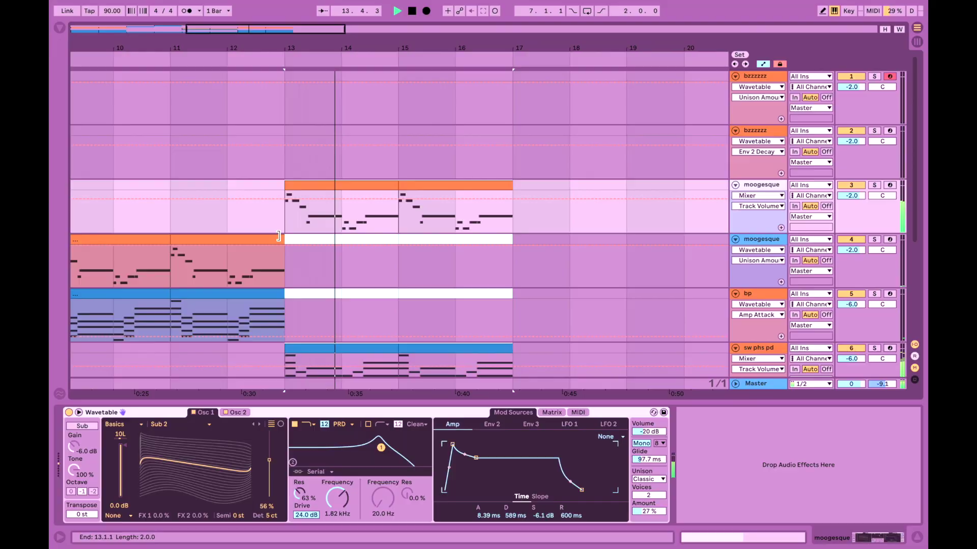
click(262, 292)
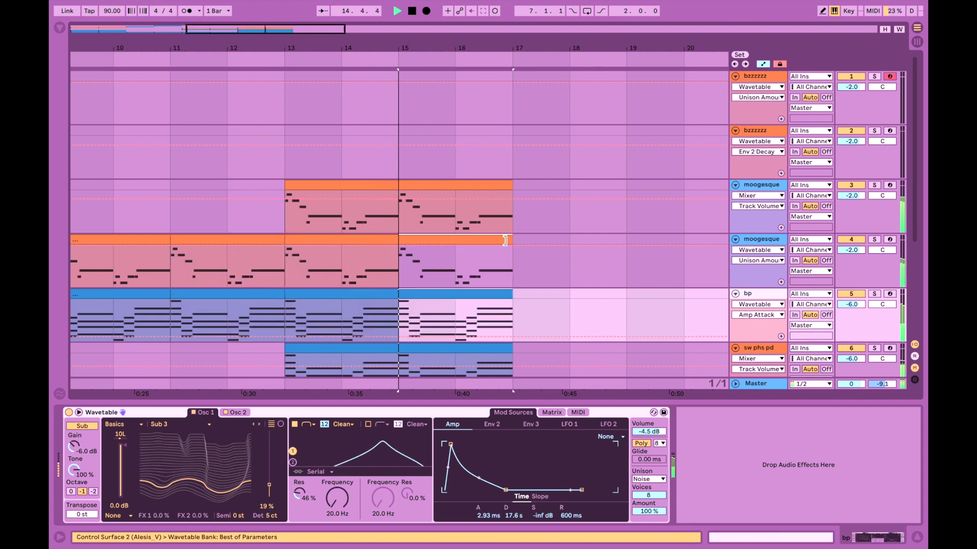
scroll(573, 258, down, 3)
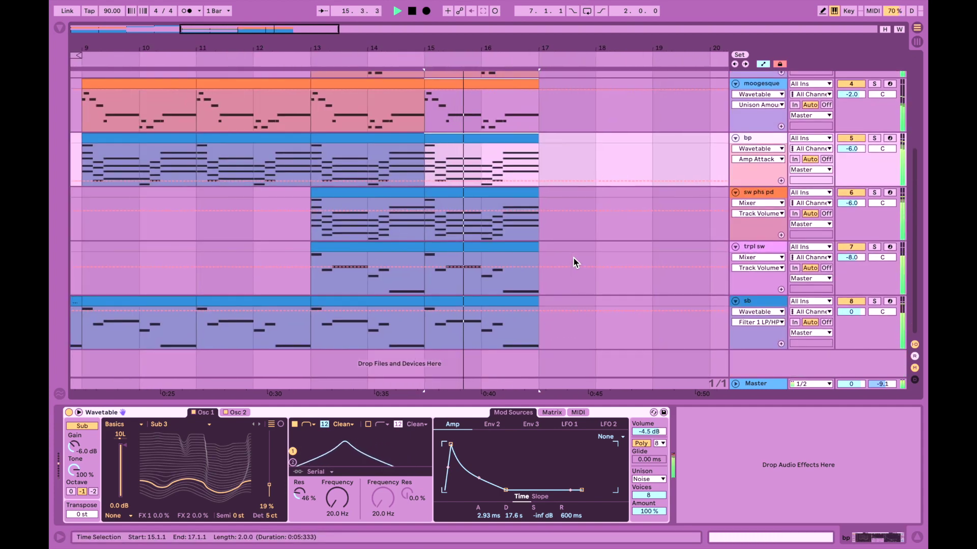